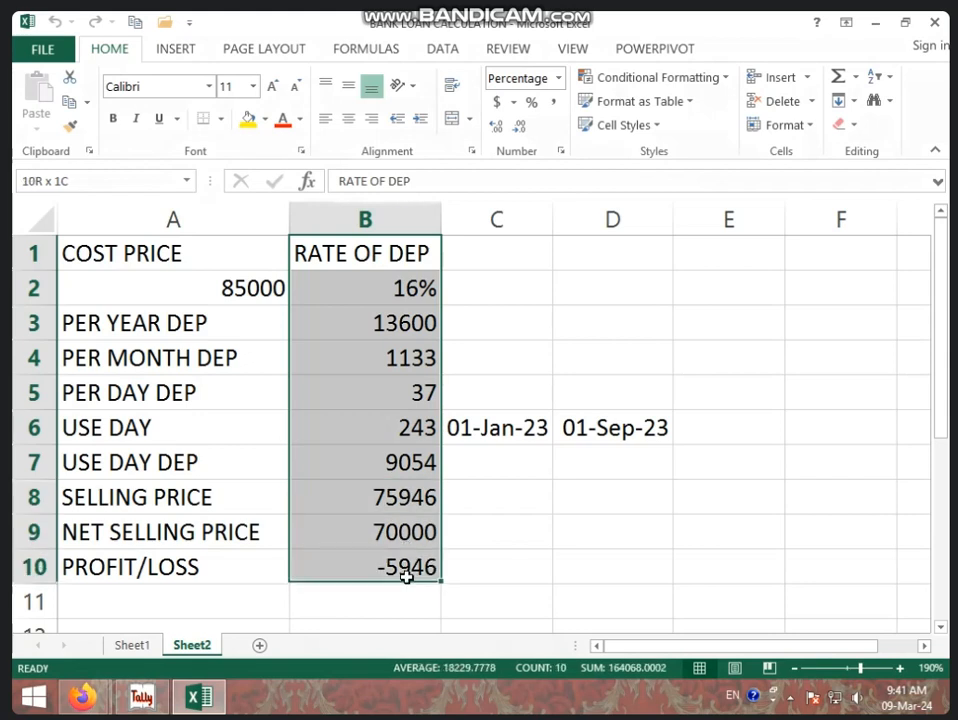
Clear the old depreciation entries in B1:B10 and the two dates in C6:D6.
key(Delete)
drag(470, 436, 615, 430)
key(Delete)
Set the number format of cell B2 to General.
click(399, 284)
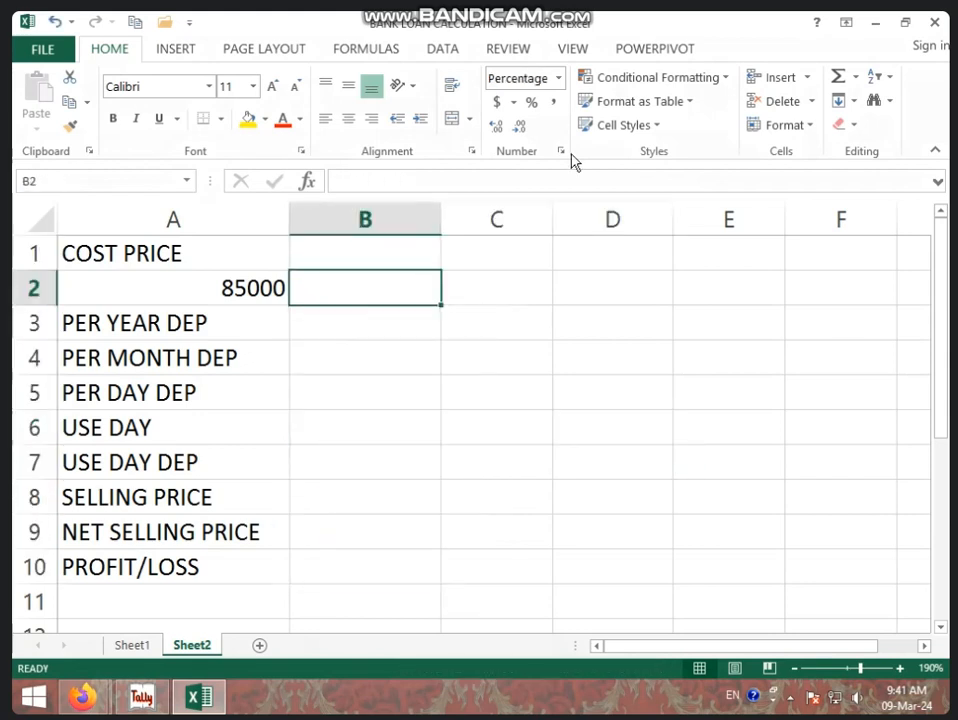
click(558, 78)
click(535, 115)
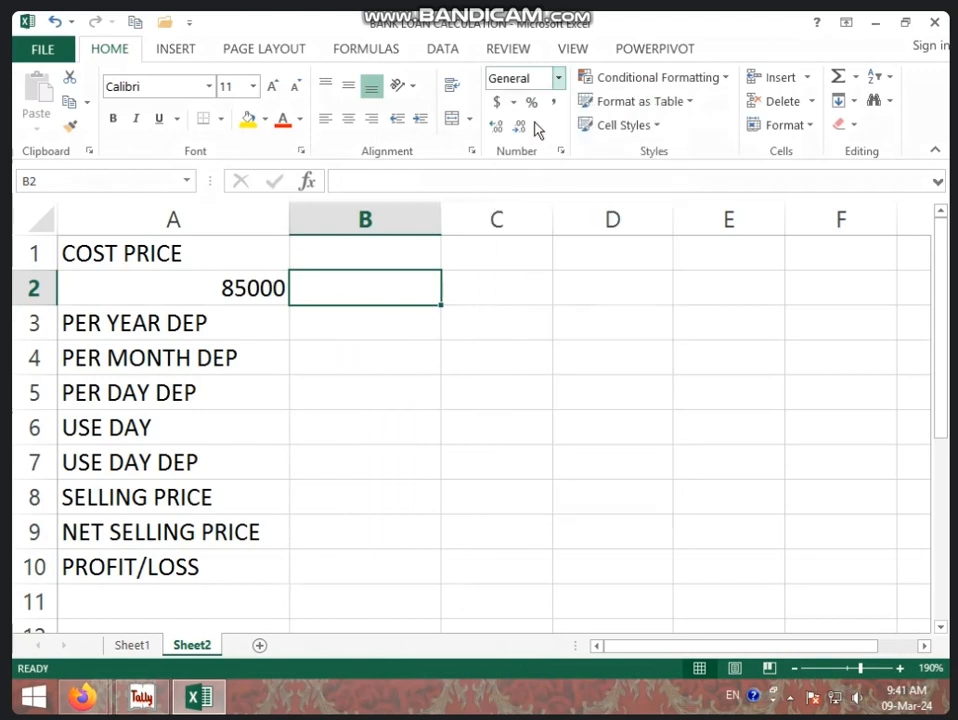
Replace the cost price in cell A2 with 70000.
click(255, 286)
key(BackSpace)
click(334, 357)
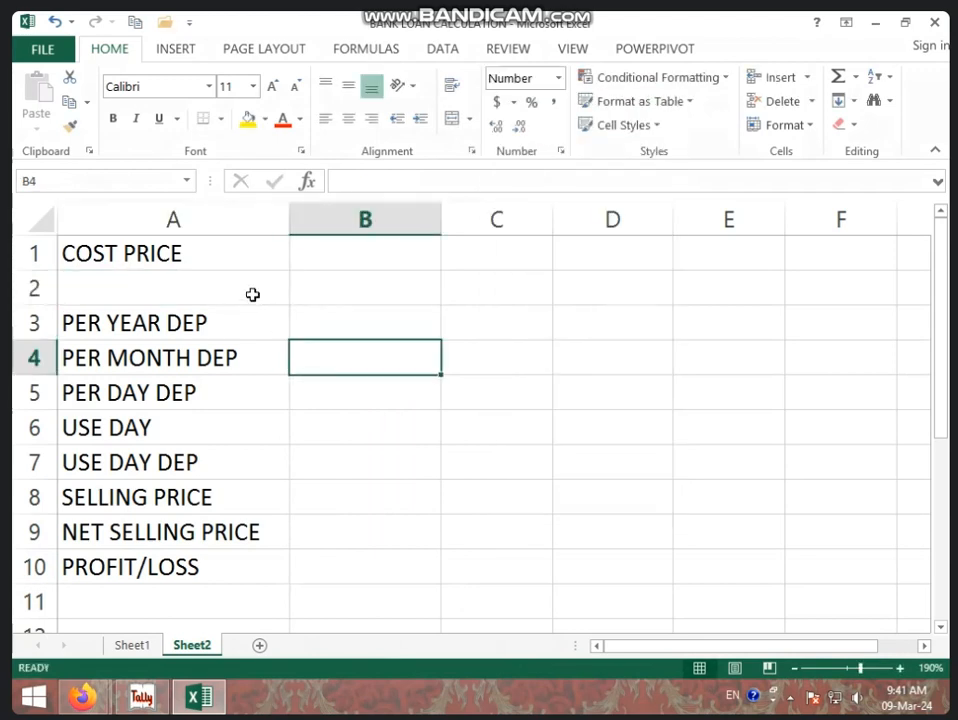
click(254, 294)
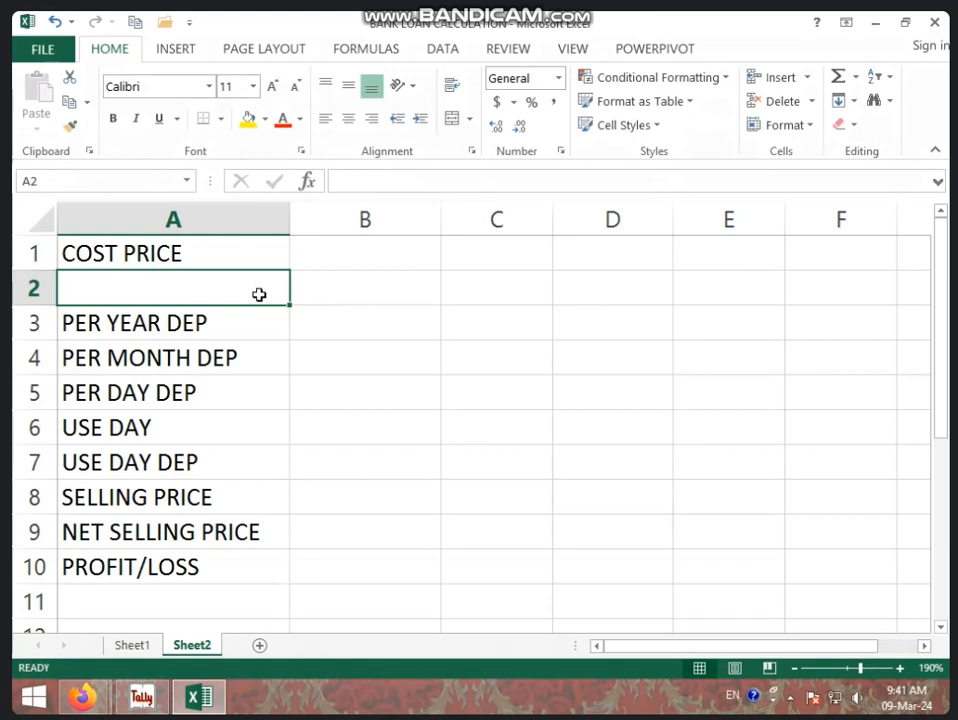
text(70000)
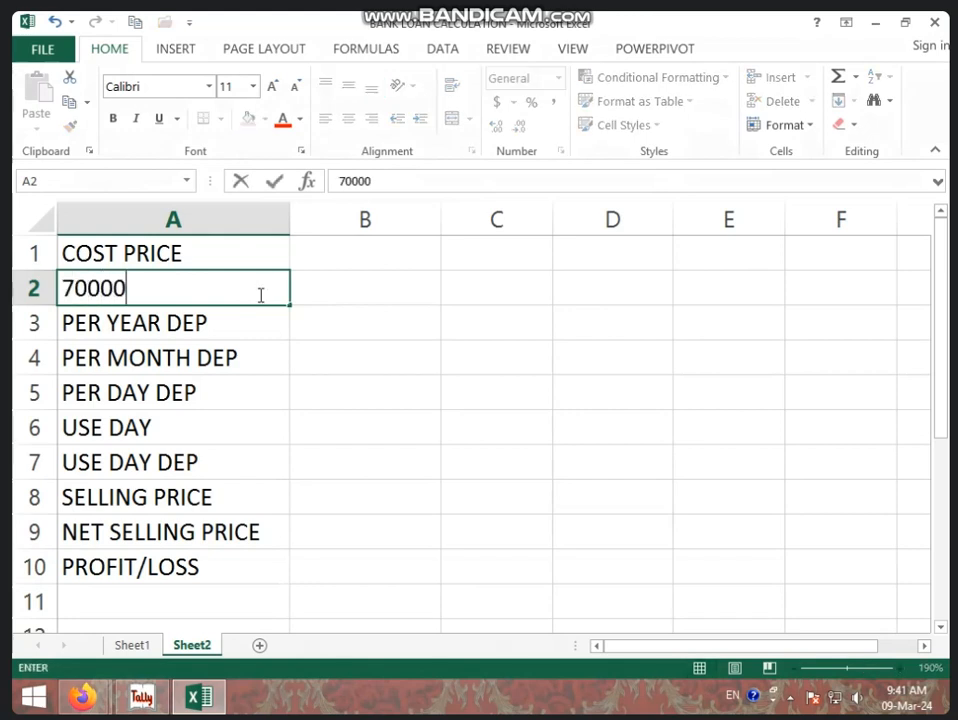
key(Tab)
Add the heading G/W in cell B1 and enter 3 beneath it in B2.
key(Up)
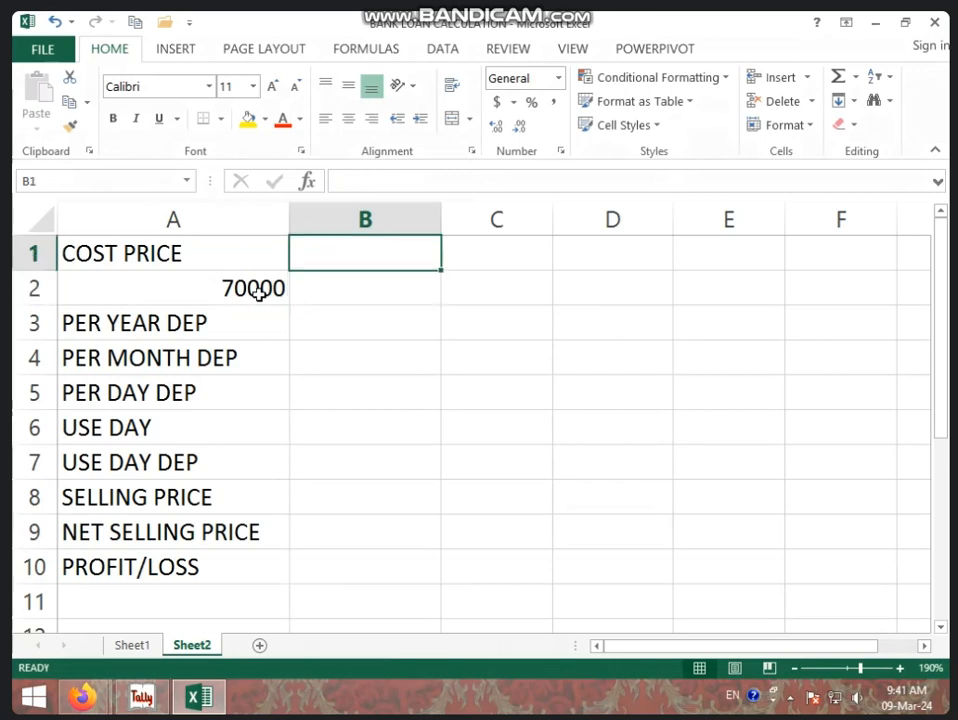
text(G/W)
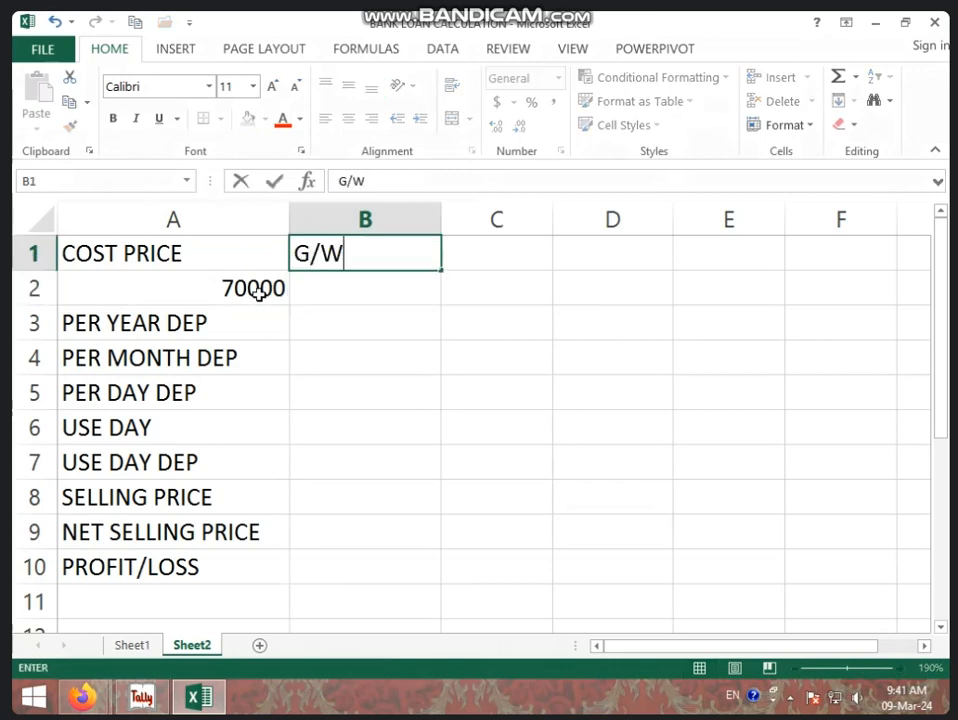
key(Return)
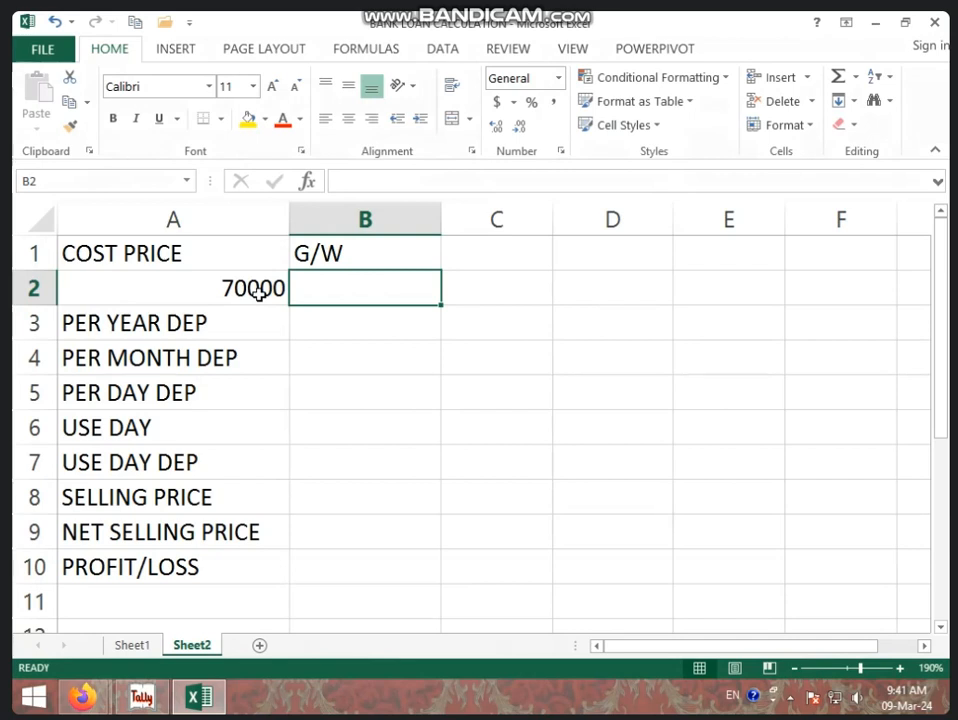
text(3)
key(Tab)
Add the heading R/V in cell C1 and enter 40000 beneath it in C2.
key(Up)
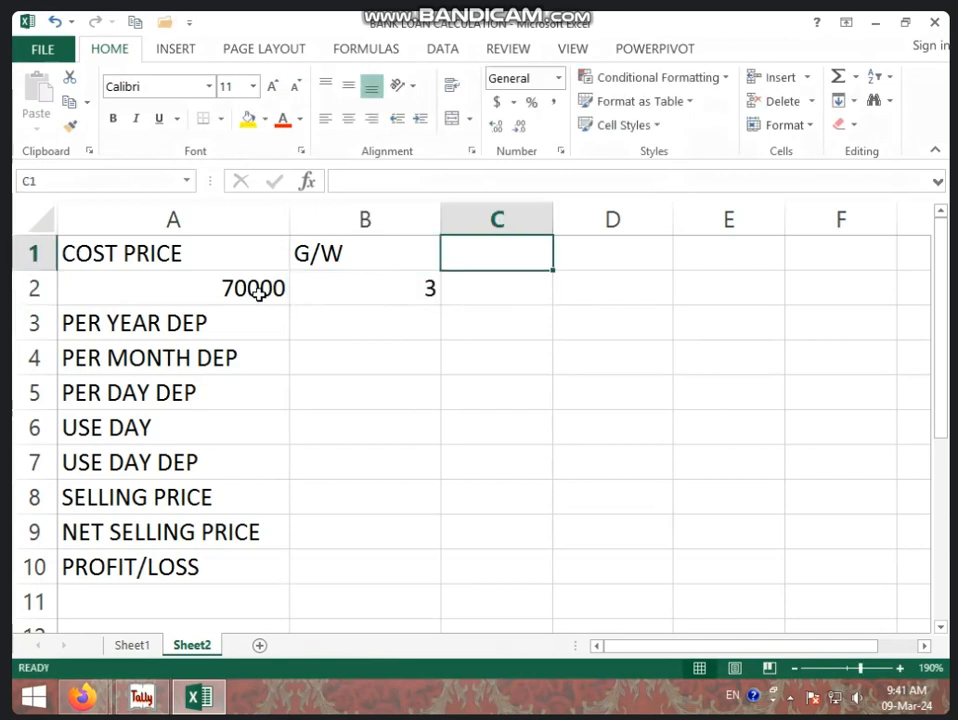
text(R/V)
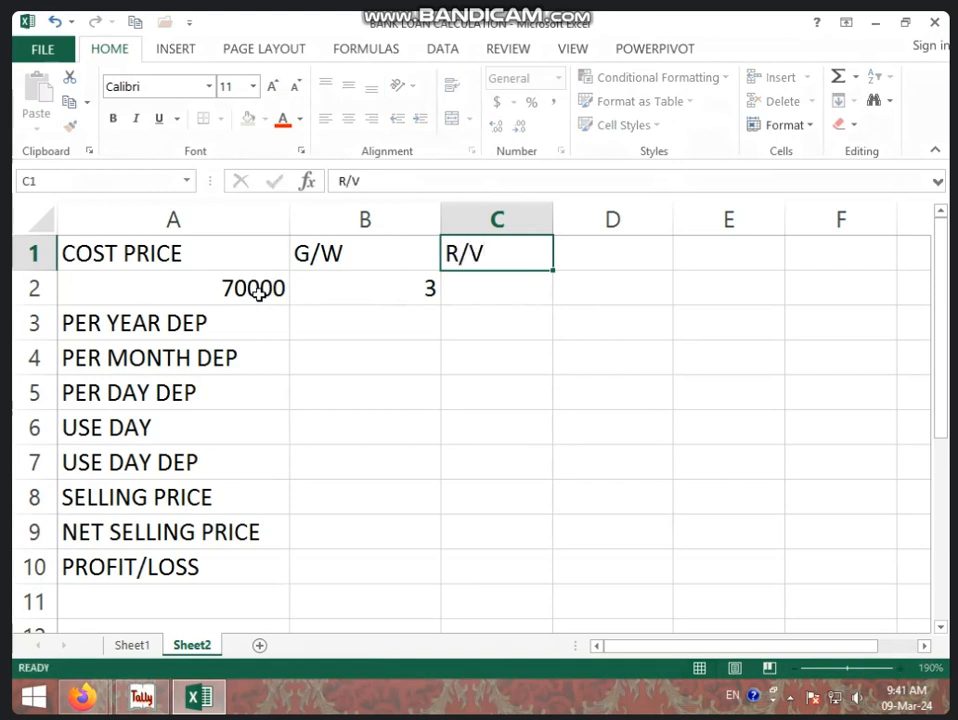
key(Return)
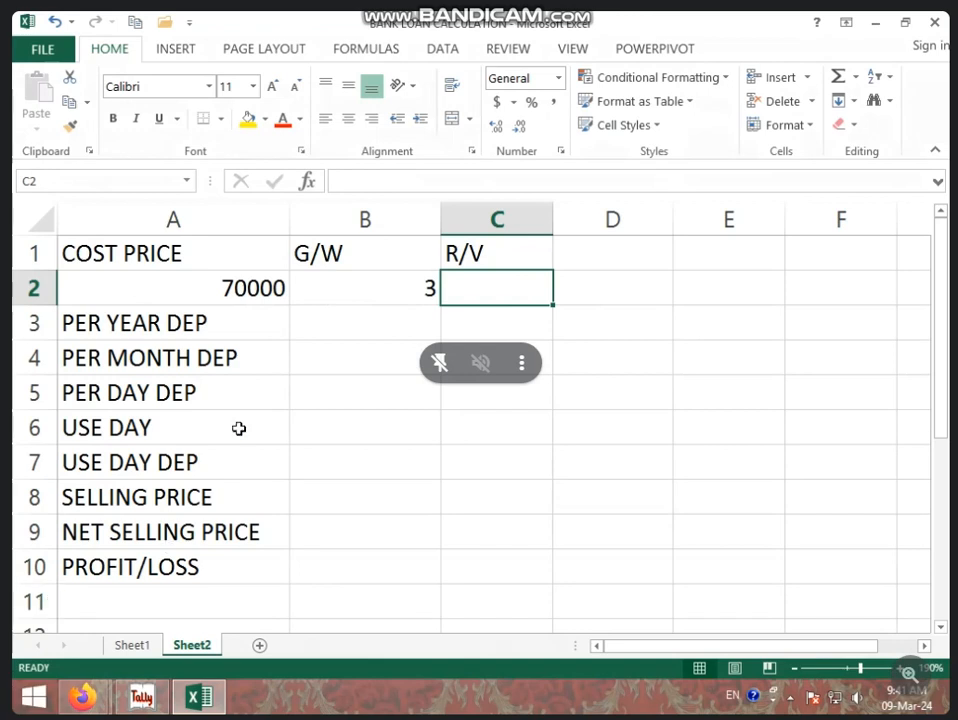
click(276, 289)
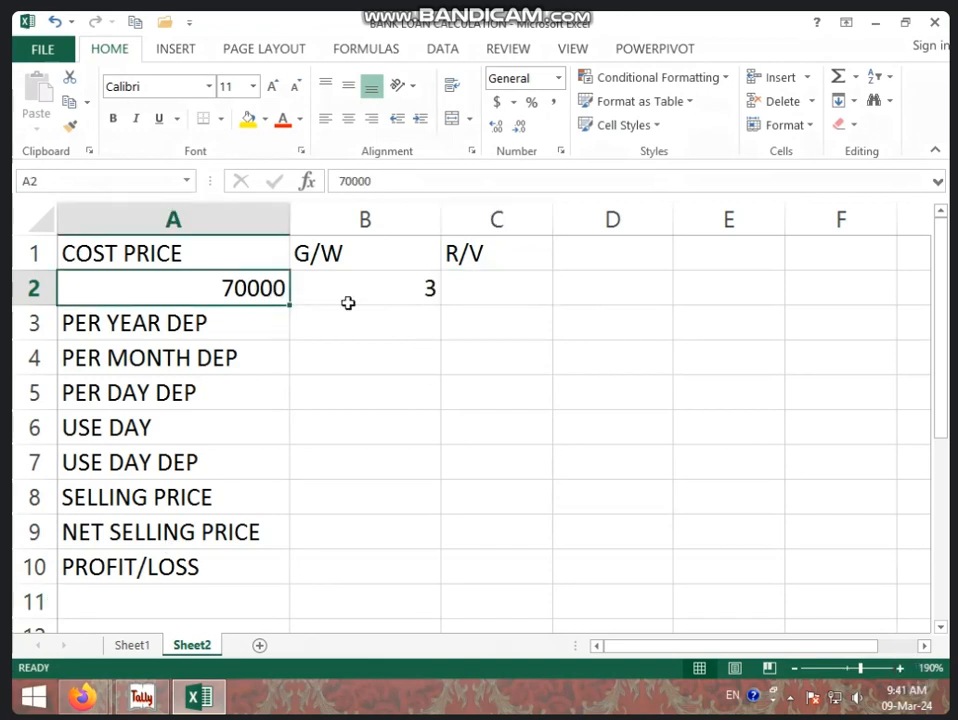
click(488, 295)
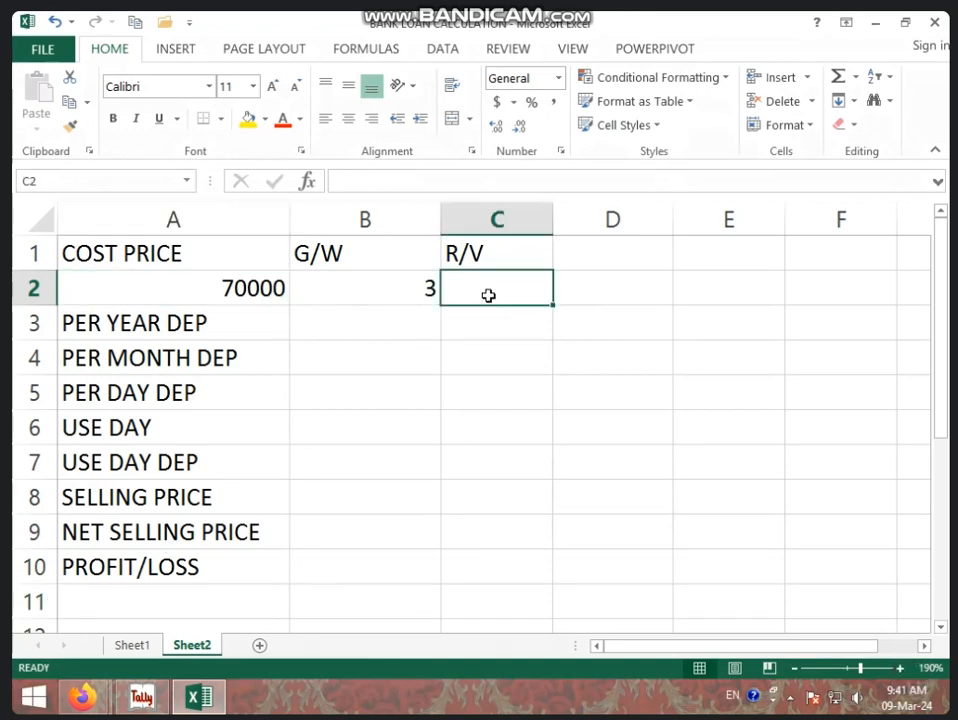
text(40000)
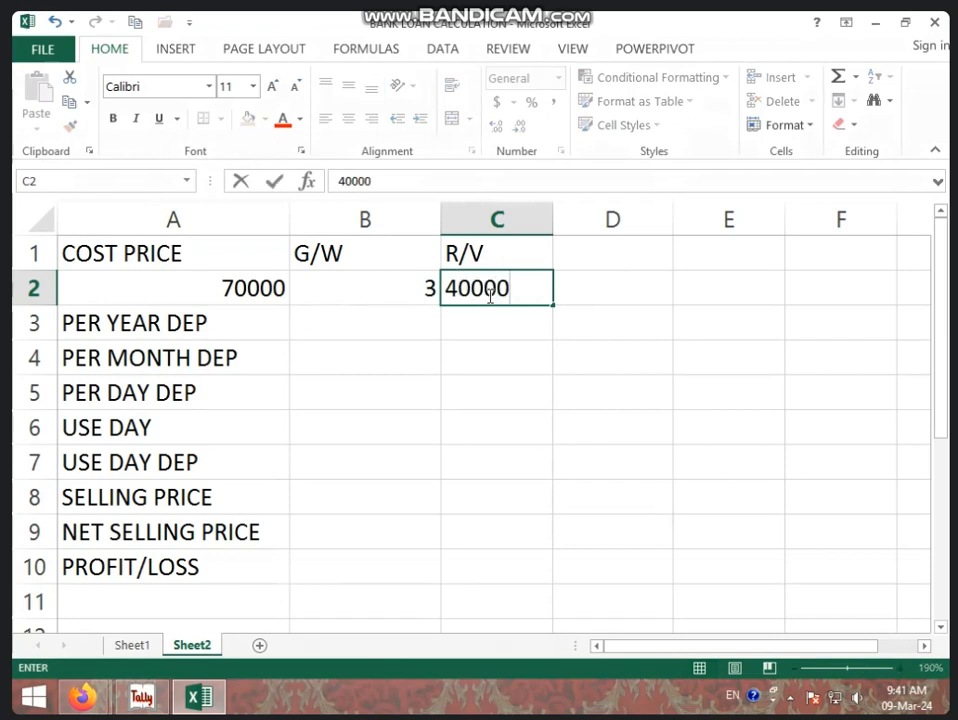
key(Tab)
Add the heading DEP in cell D1 and calculate cost price minus R/V in D2 with =A2-C2.
key(Up)
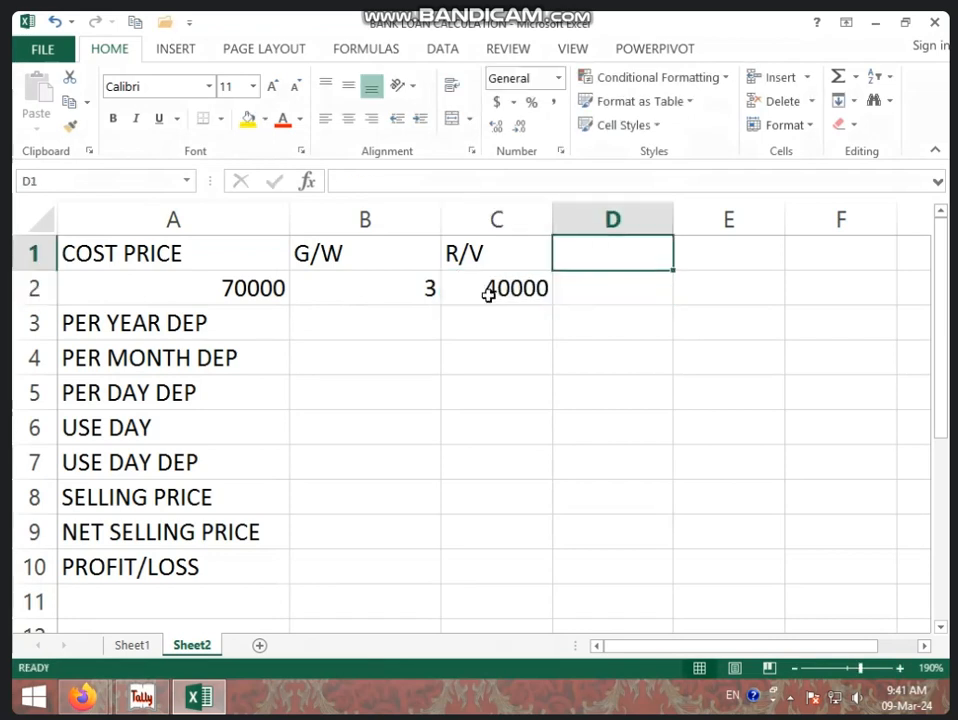
text(DEP)
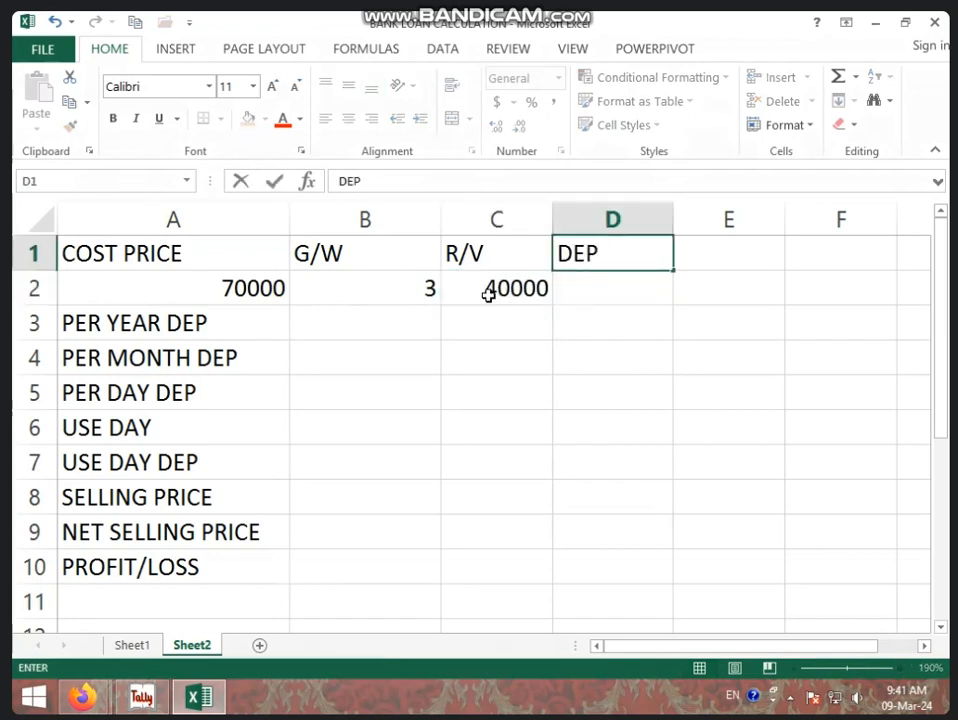
key(Return)
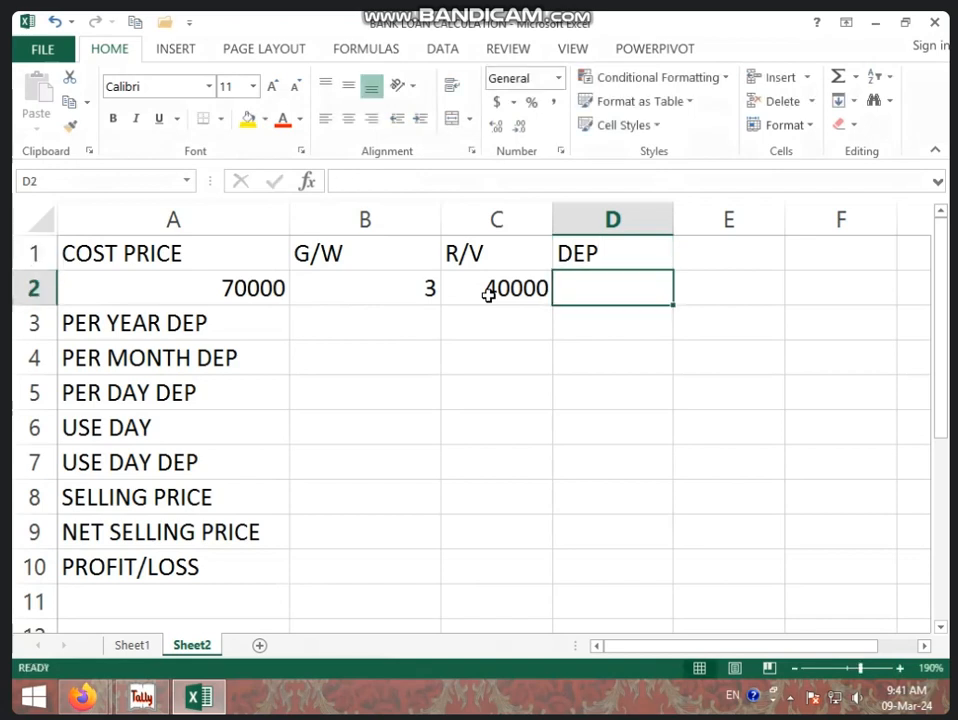
text(=)
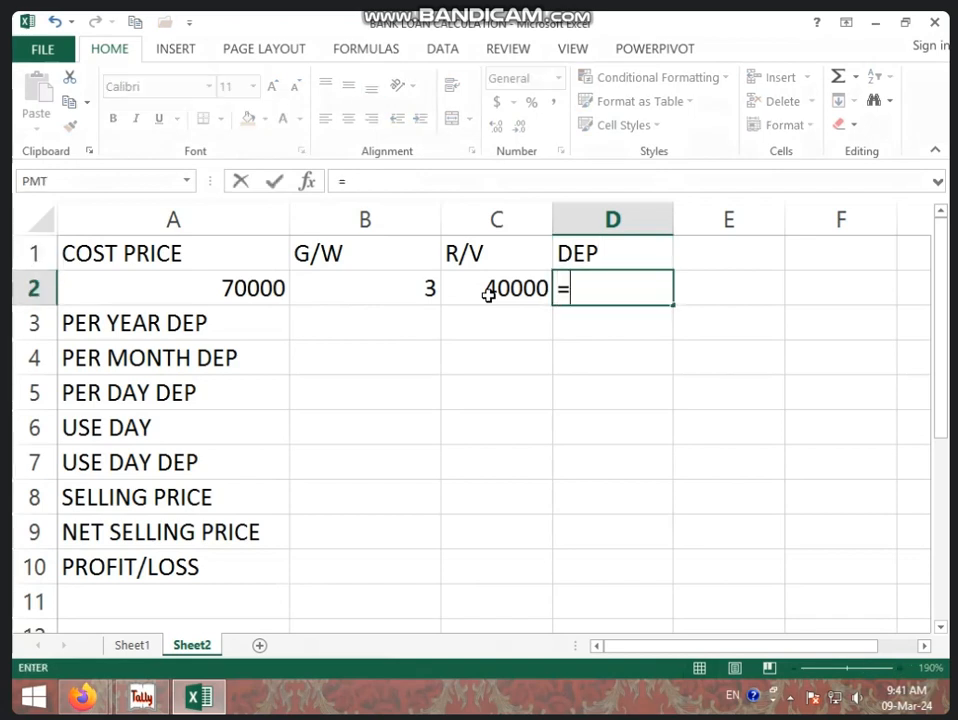
click(267, 288)
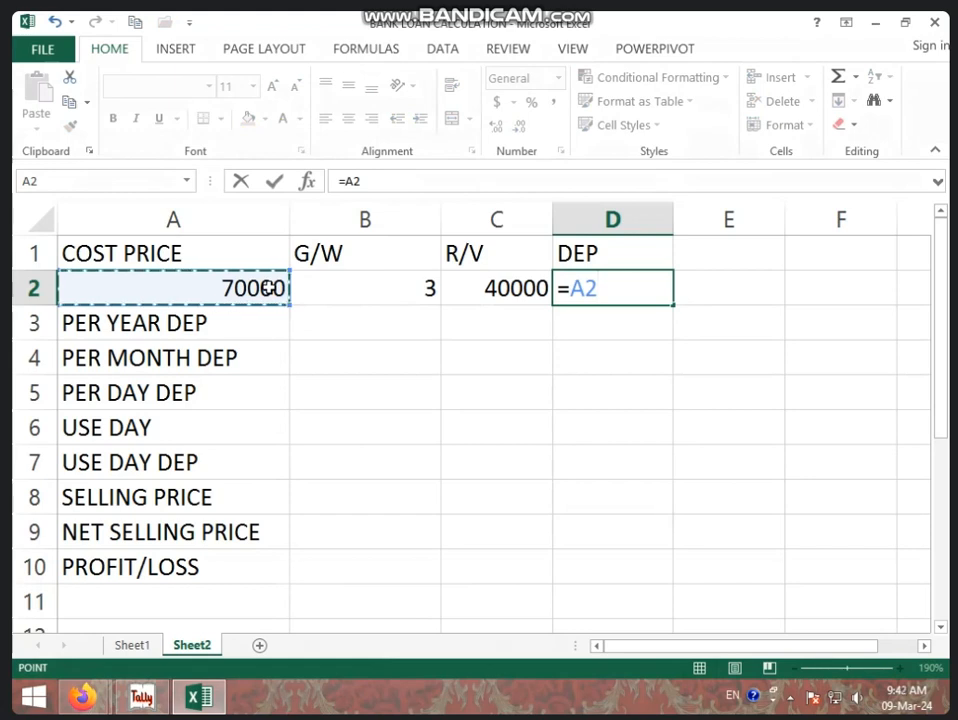
text(-)
click(502, 288)
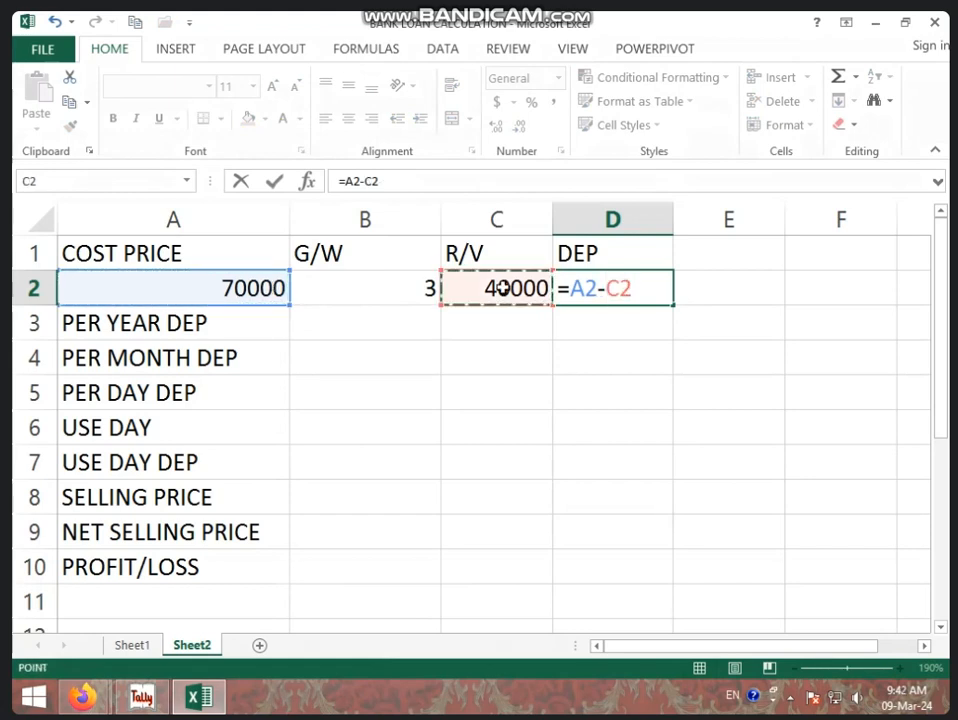
key(Return)
click(585, 288)
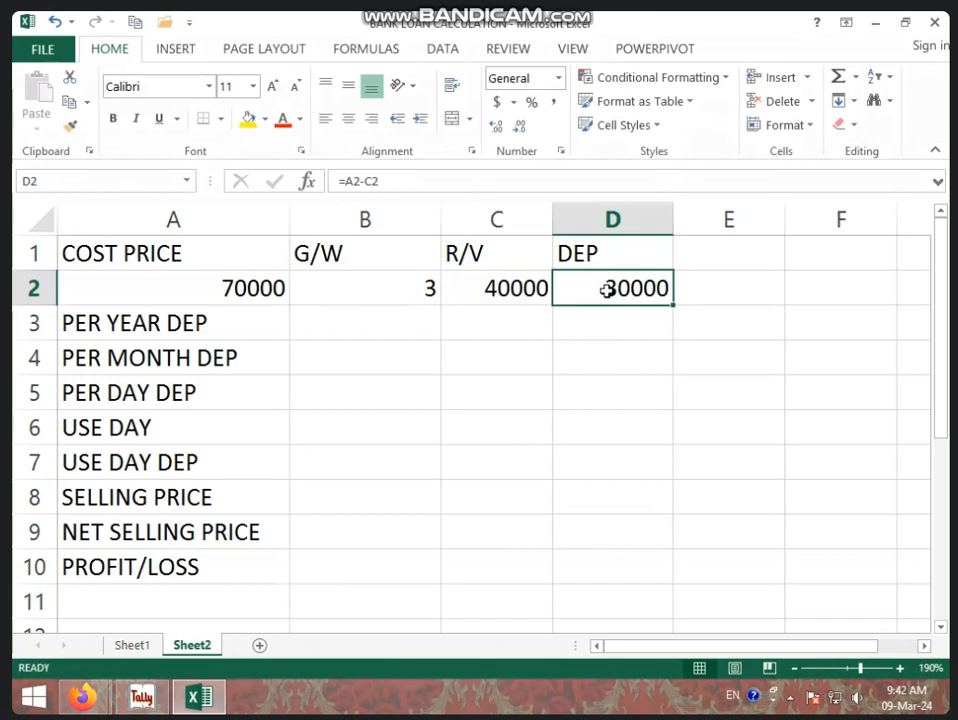
Add the heading PER in cell E1 and calculate the rate in E2 with =1/B2.
click(697, 266)
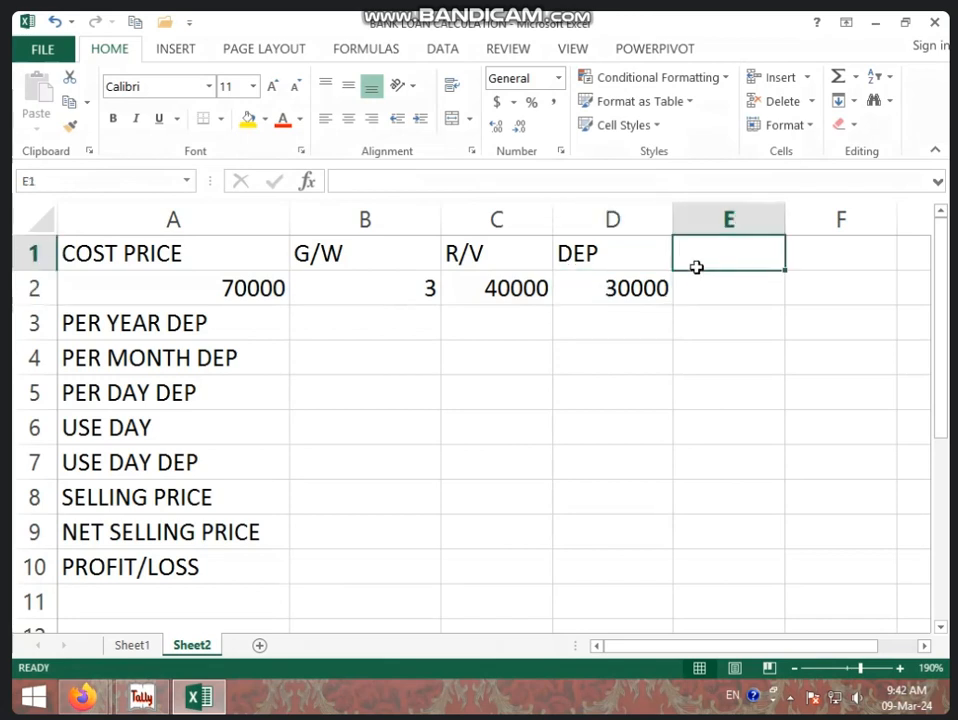
text(PER)
click(703, 288)
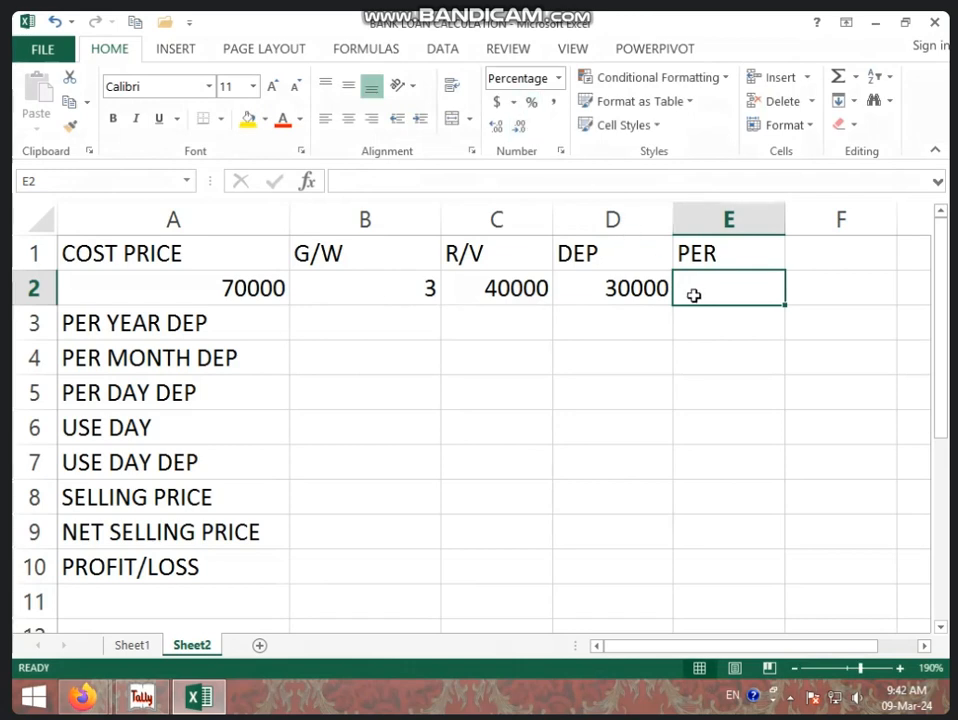
text(=1/)
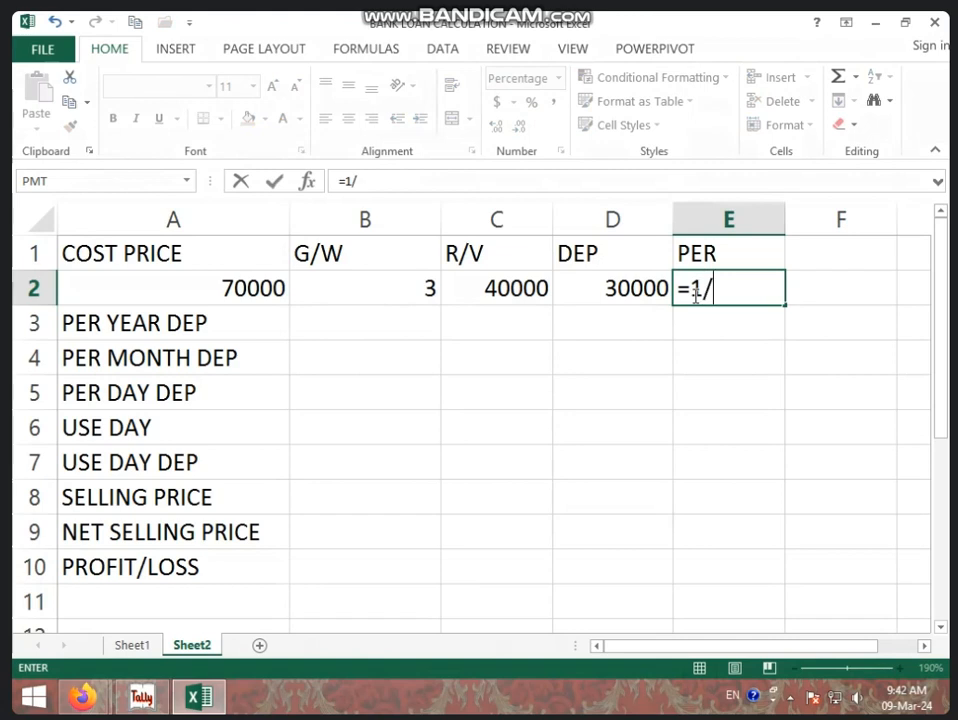
click(426, 289)
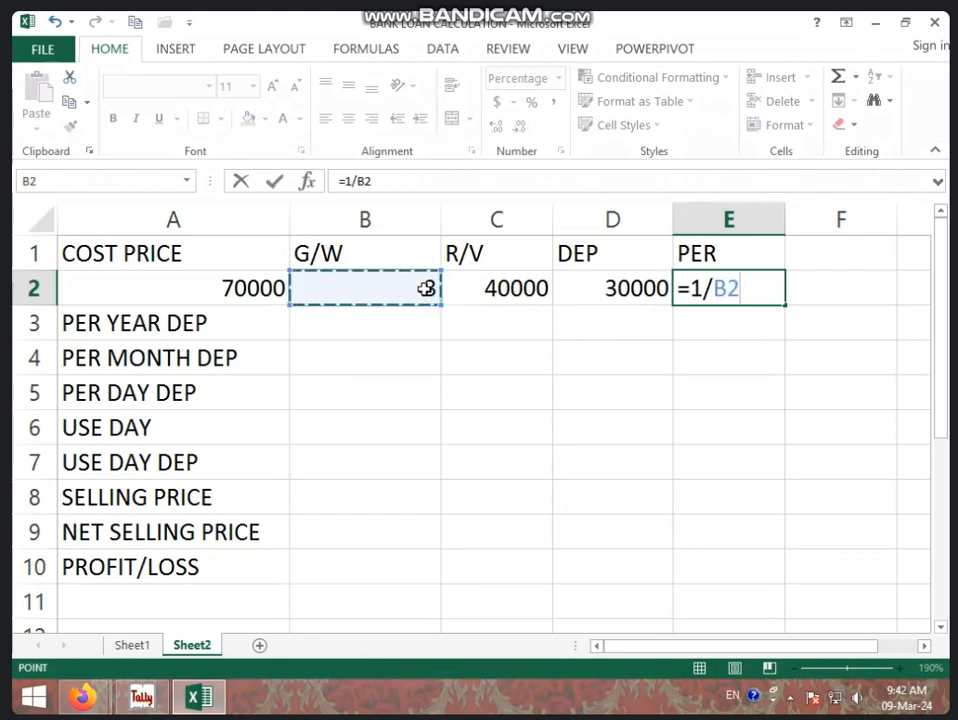
key(Return)
click(705, 288)
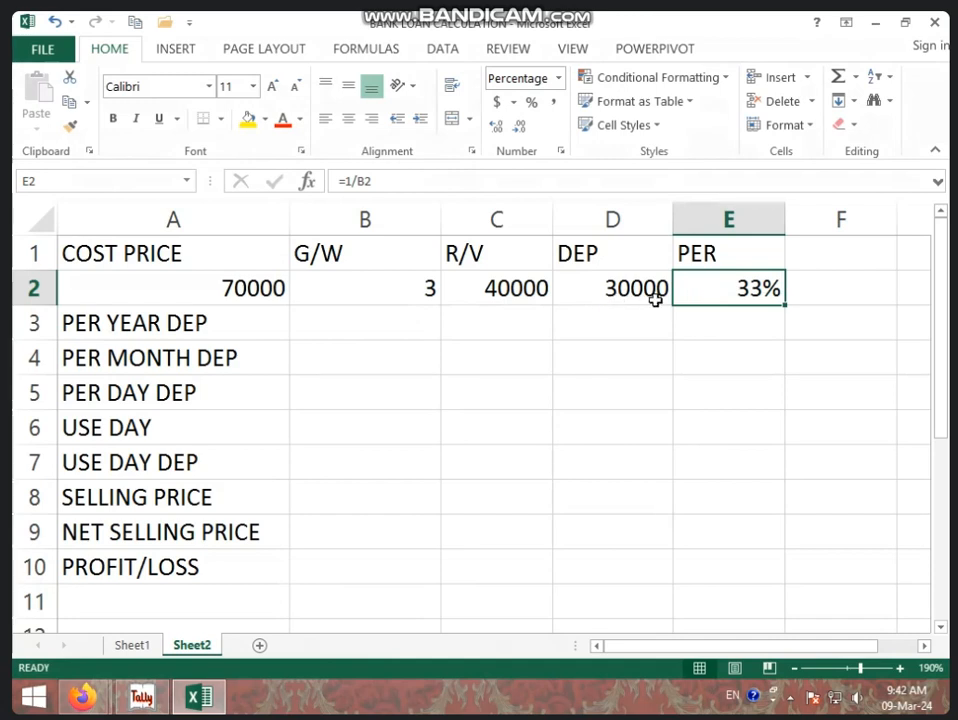
Try calculating the per-year depreciation in cell B3 with =D2/B2, and clear the formula again.
click(337, 317)
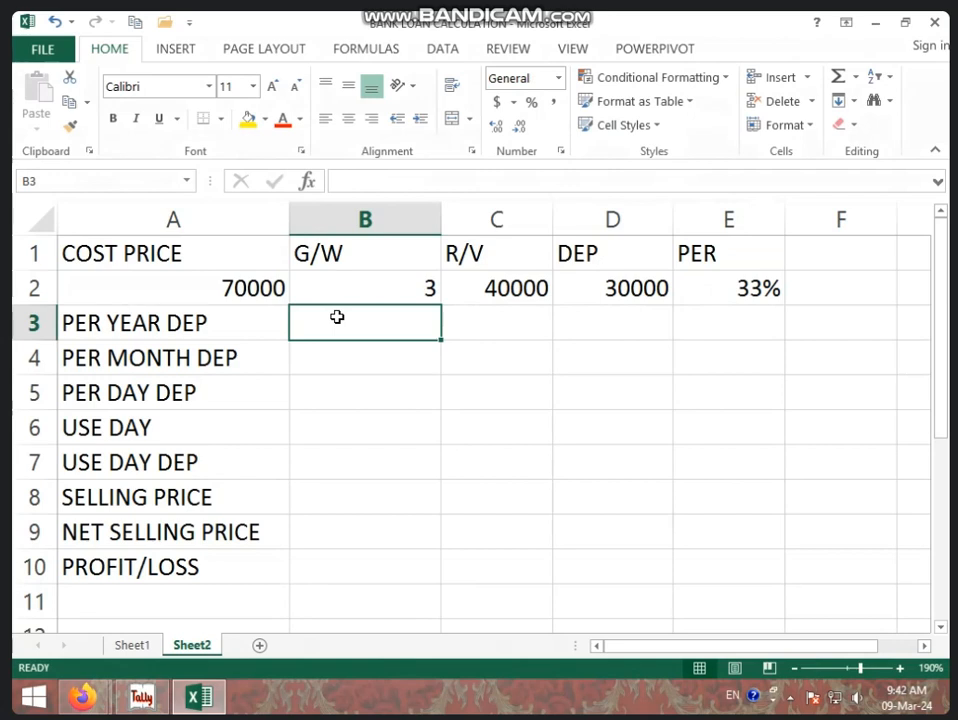
text(=)
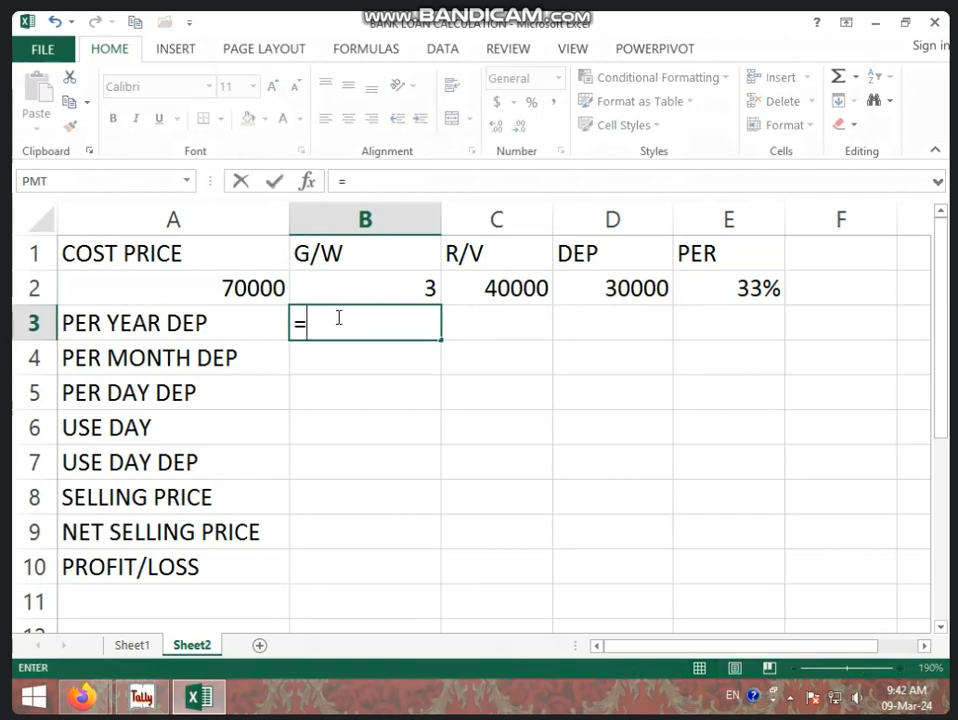
click(598, 288)
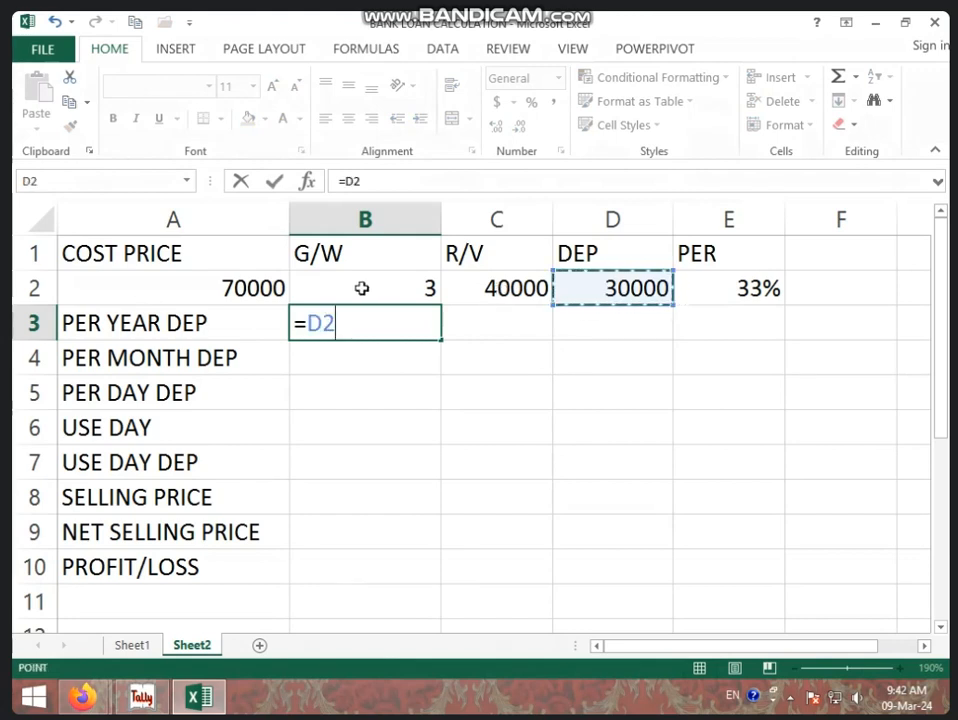
text(/)
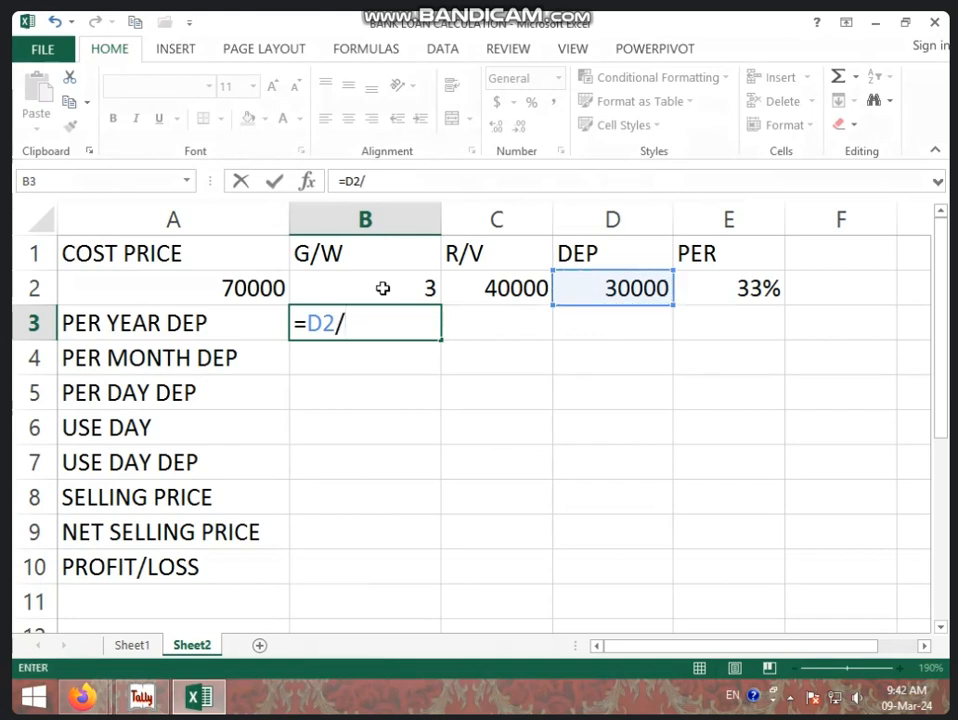
click(383, 288)
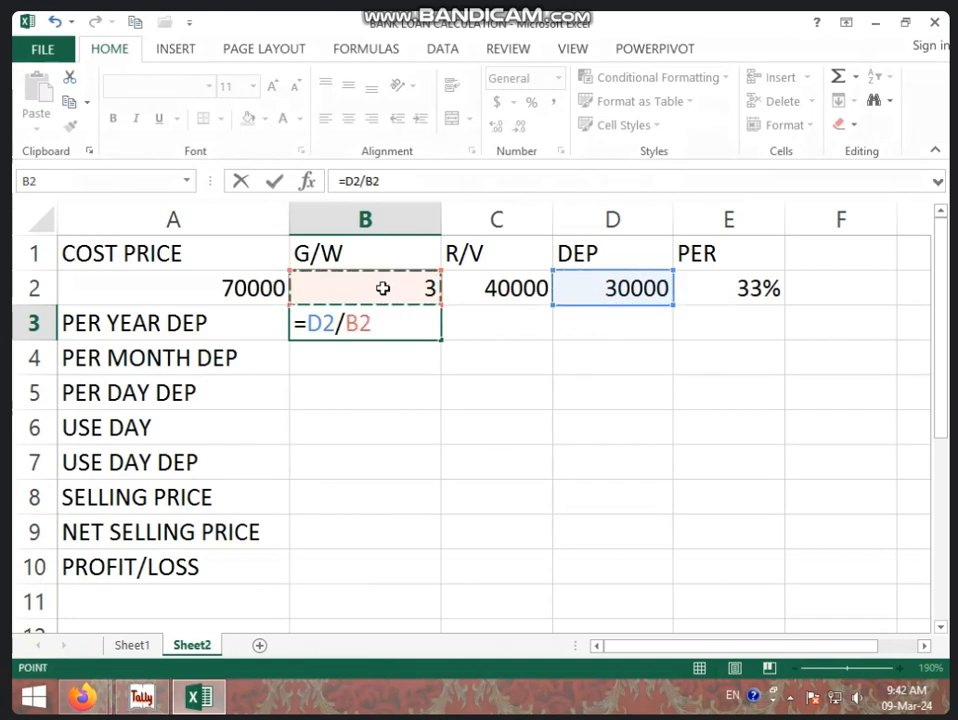
key(Return)
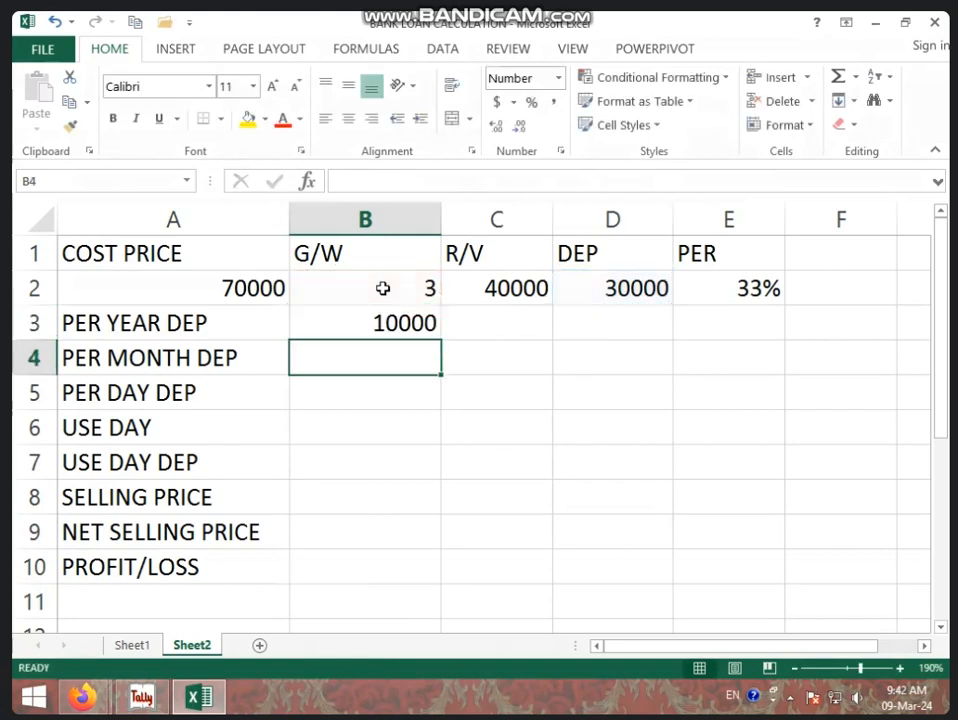
click(420, 328)
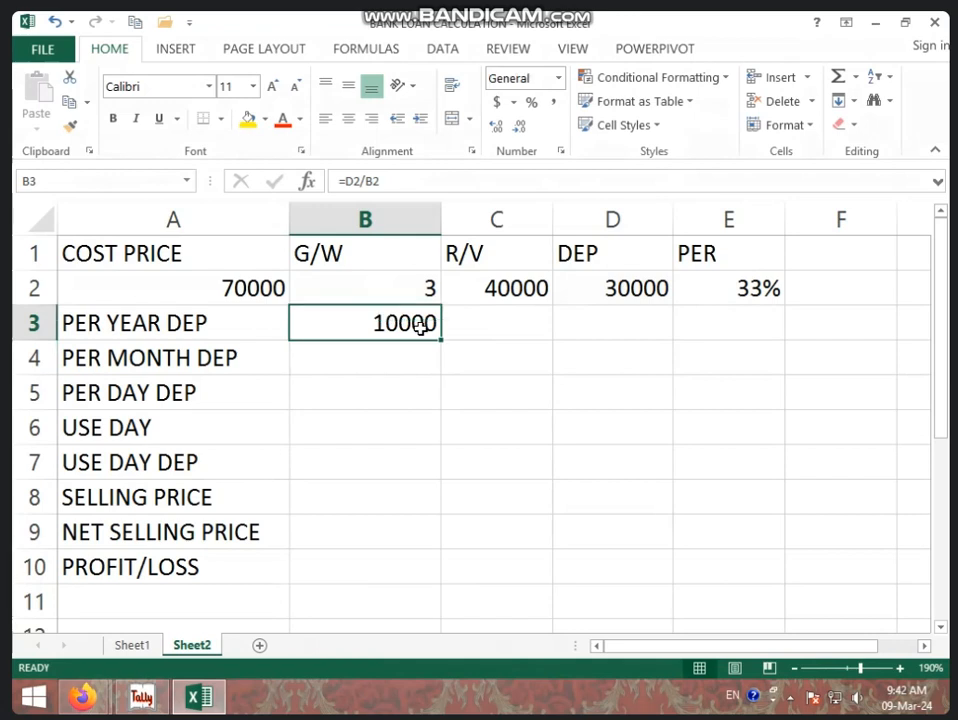
key(BackSpace)
key(Return)
Calculate the per-year depreciation in cell B3 by multiplying DEP by PER with =D2*E2.
click(425, 325)
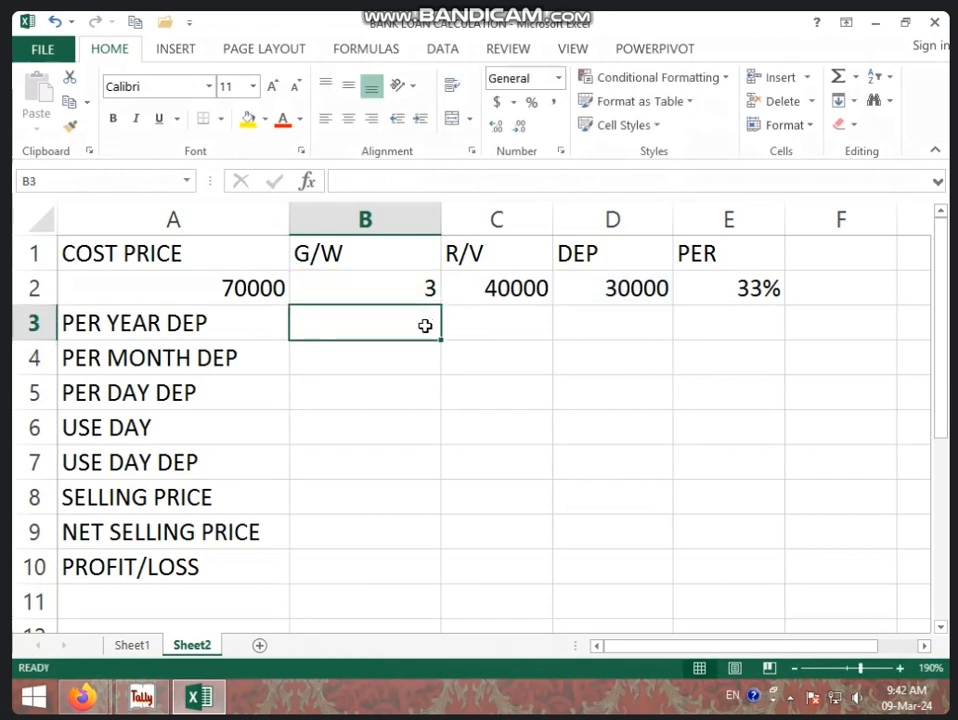
text(=)
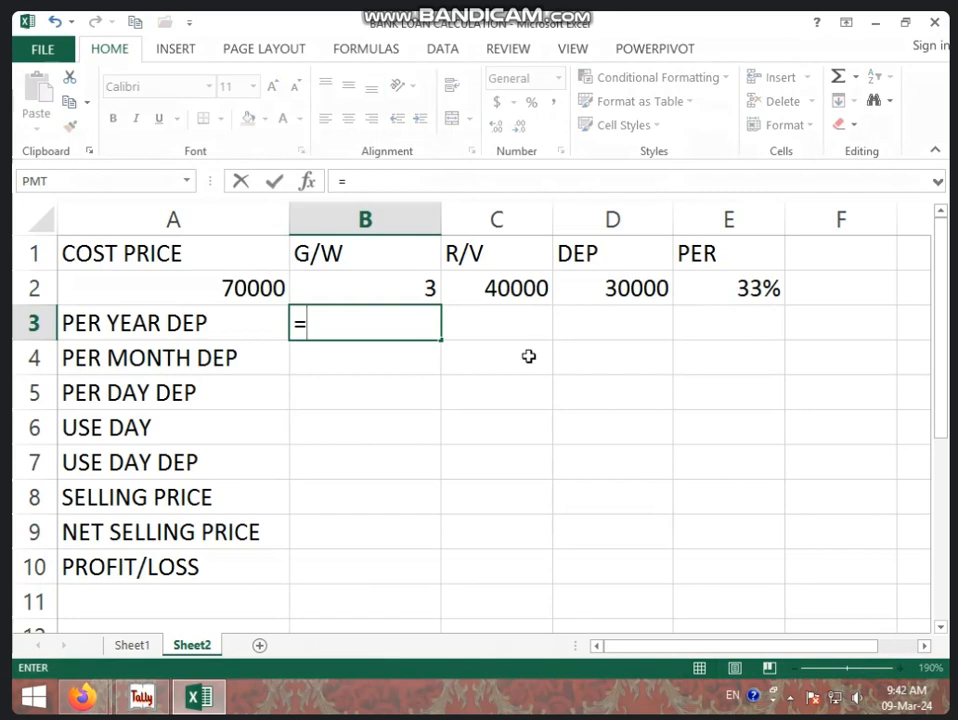
click(586, 287)
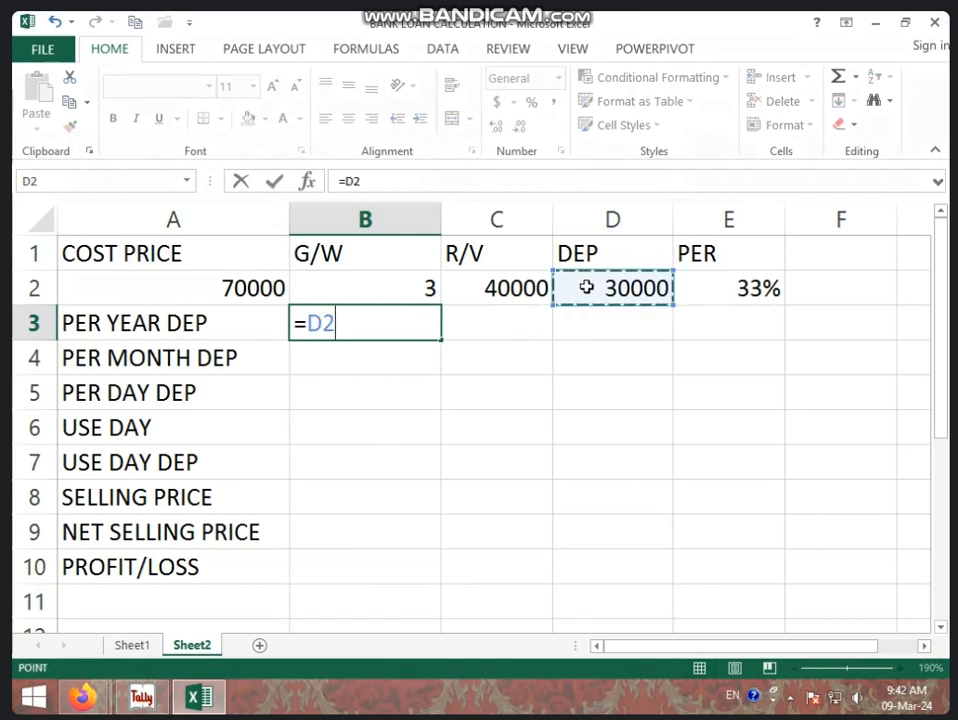
text(*)
click(699, 290)
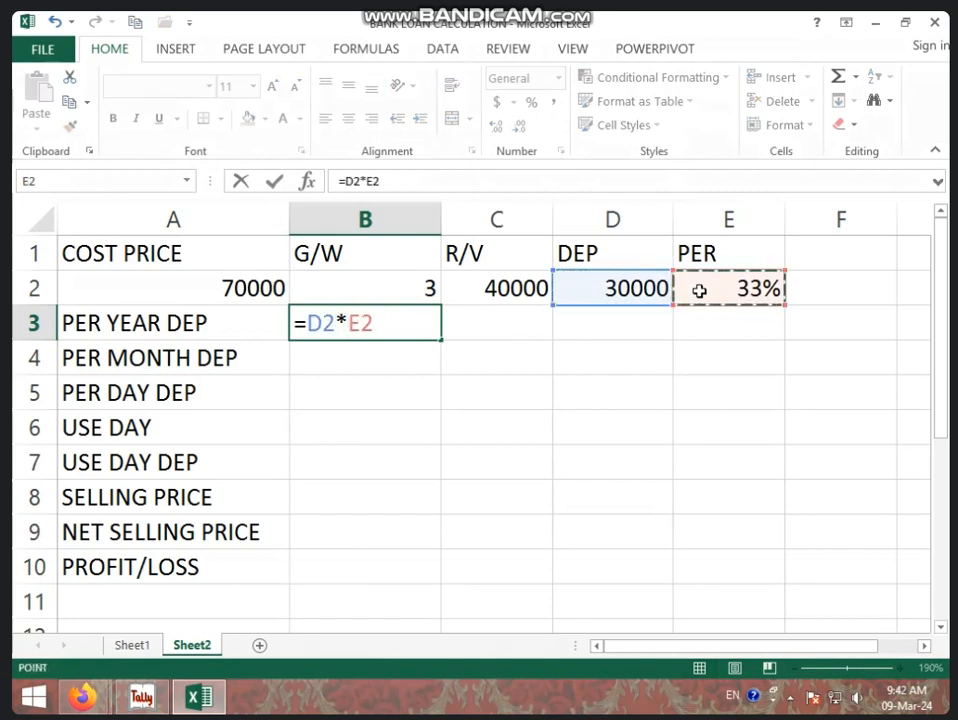
key(Return)
click(340, 329)
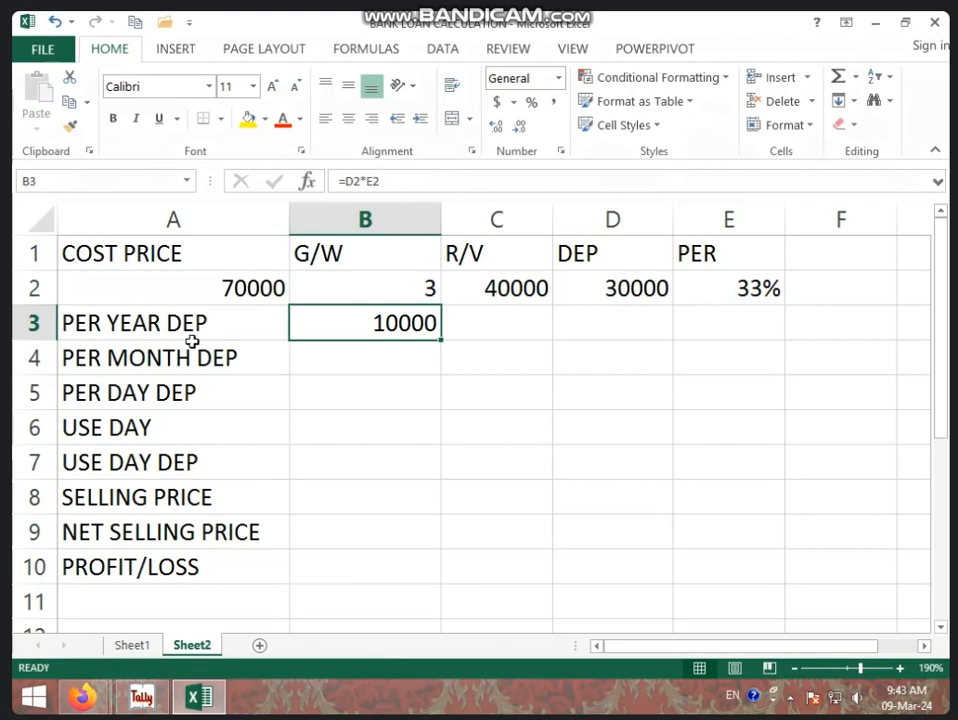
Calculate the per-month depreciation in cell B4 from the yearly depreciation with =B3/12.
click(383, 359)
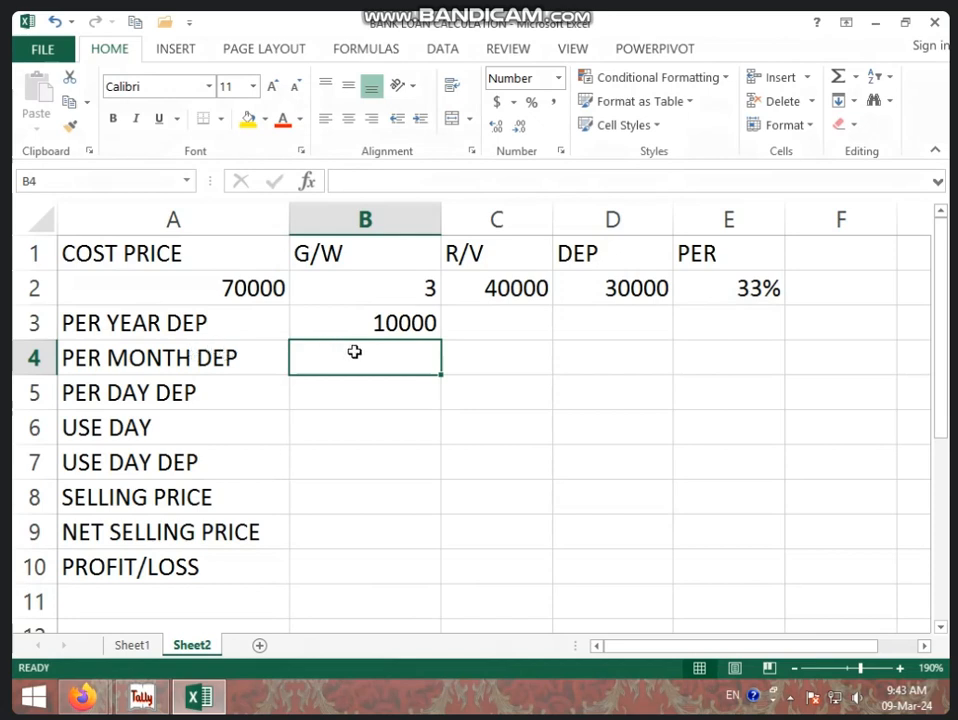
text(=)
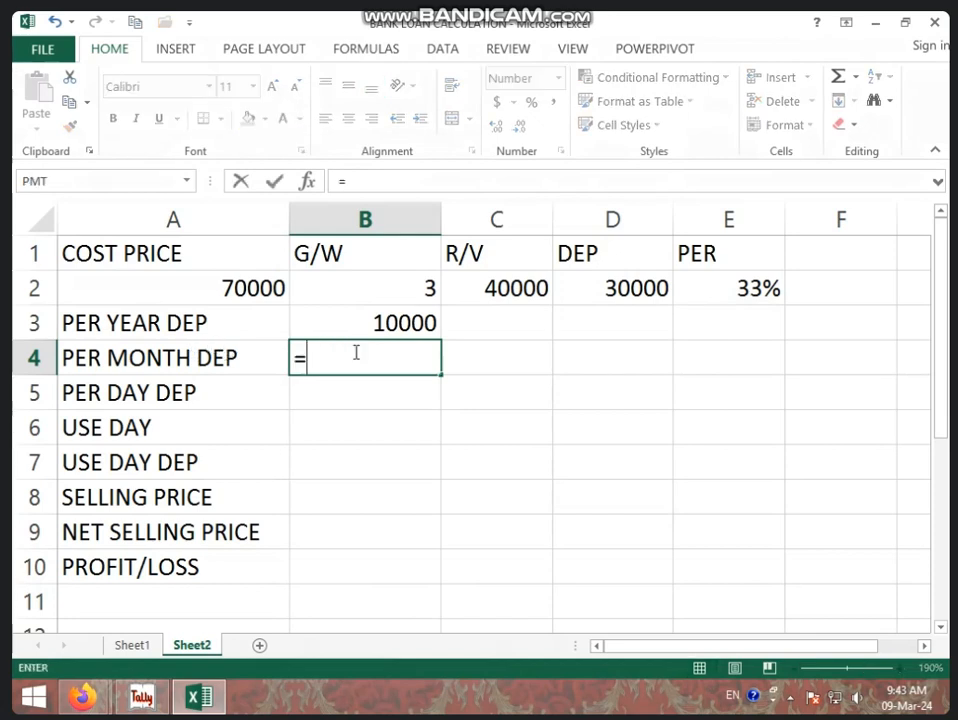
click(436, 318)
text(/)
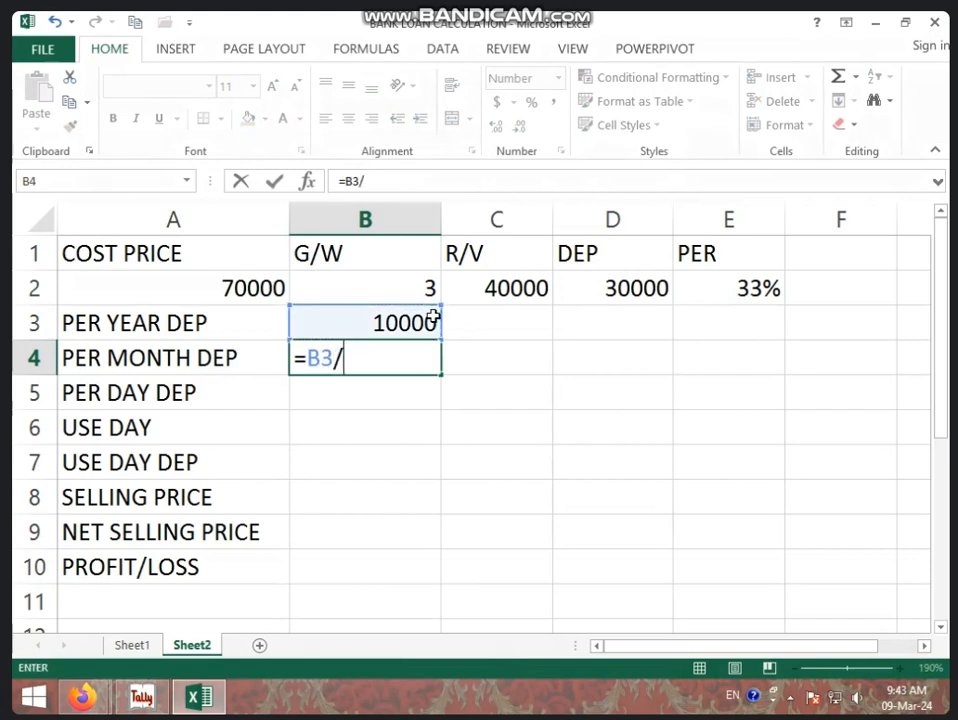
text(12)
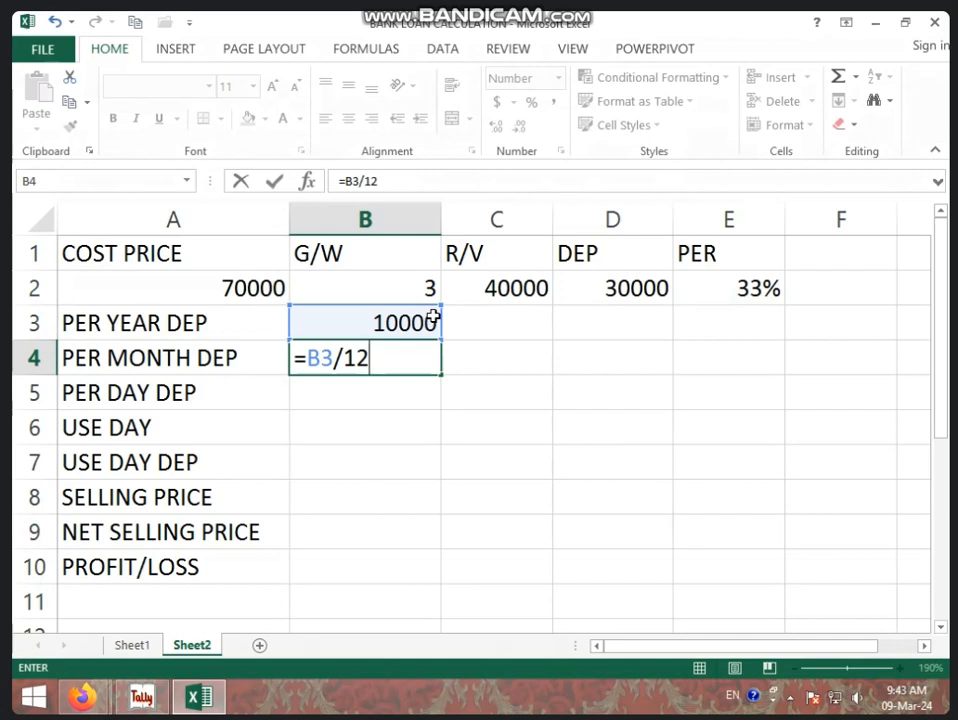
key(Return)
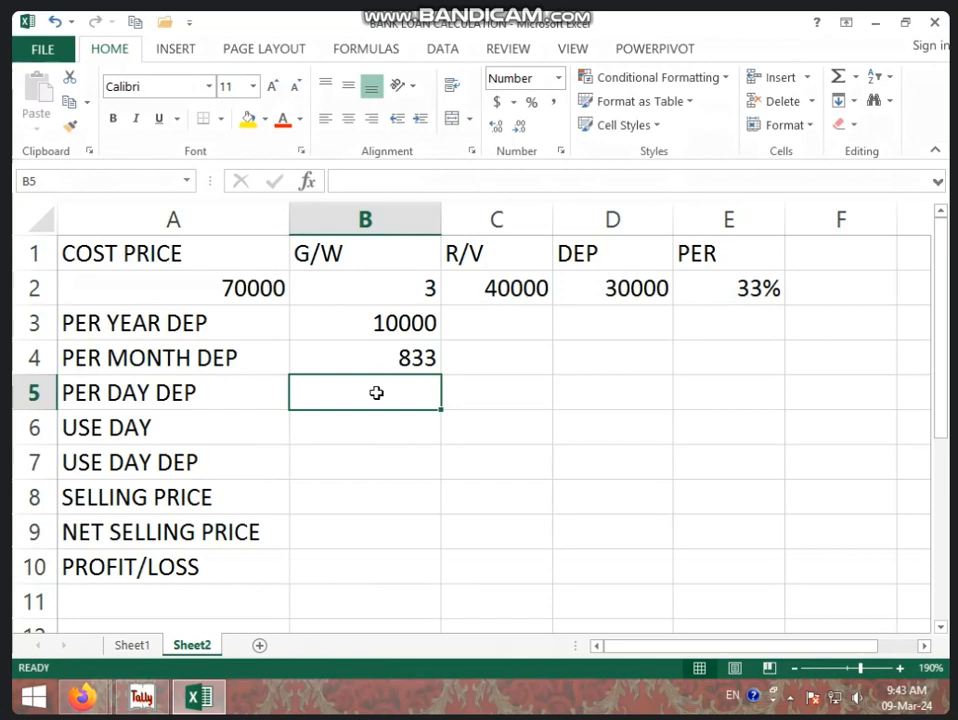
Calculate the per-day depreciation in cell B5 from the yearly depreciation with =B3/365.
text(=)
click(423, 321)
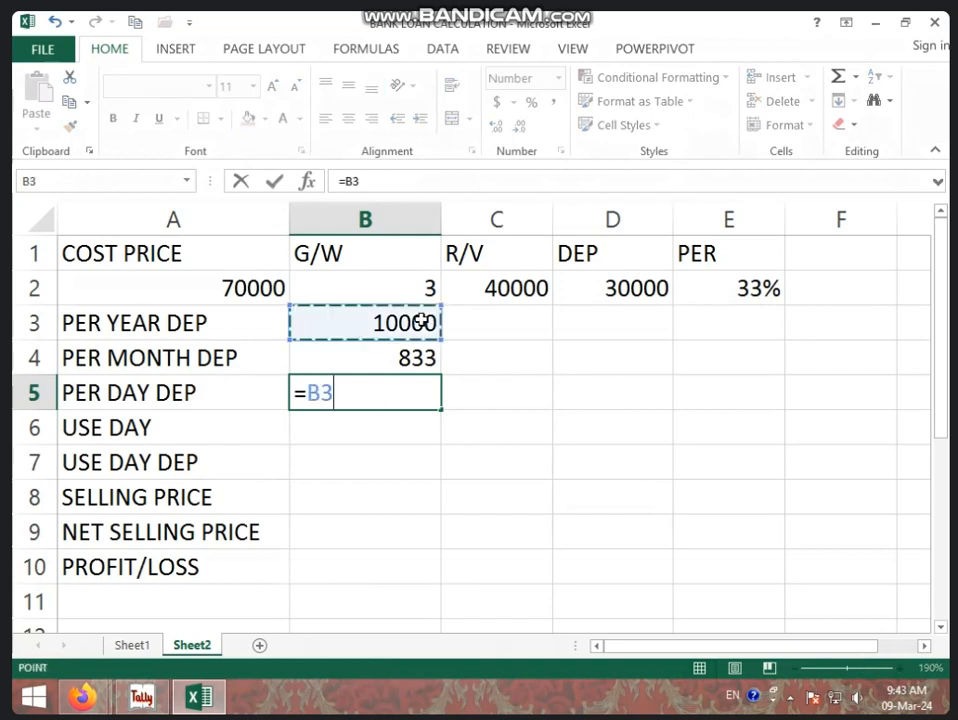
text(/36)
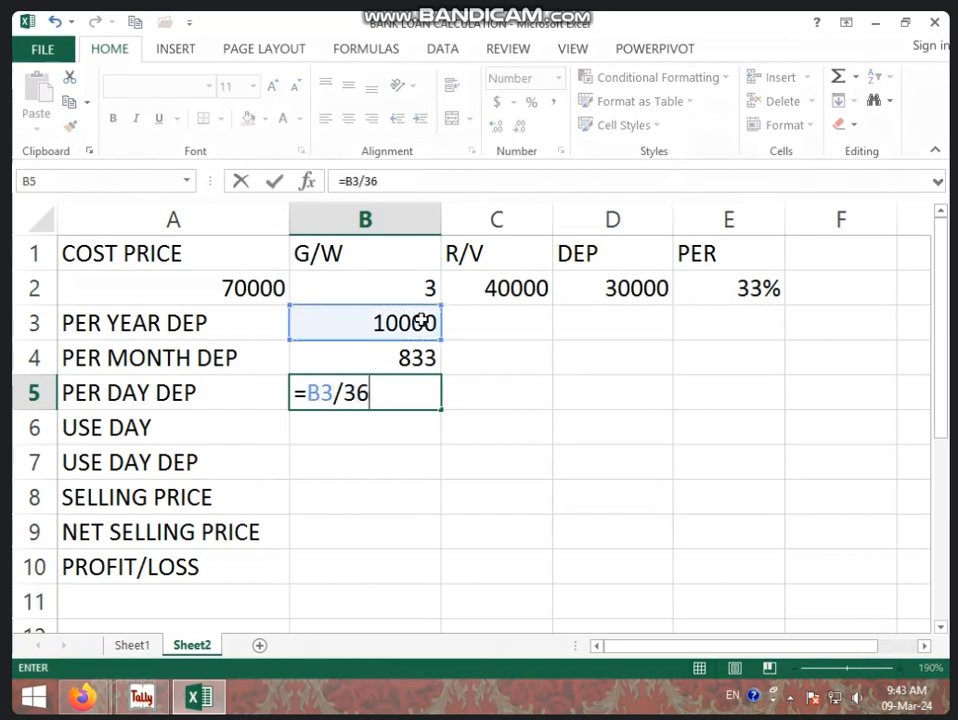
text(5)
key(Return)
click(415, 385)
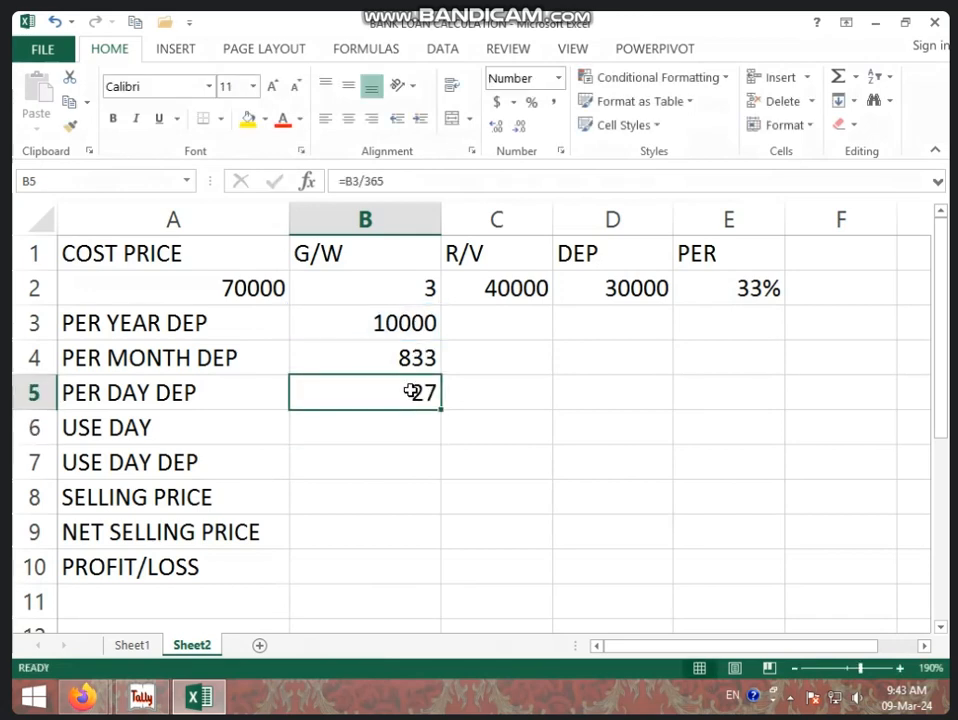
Change the USE DAY label in cell A6 to USE MONTH.
click(344, 430)
click(195, 430)
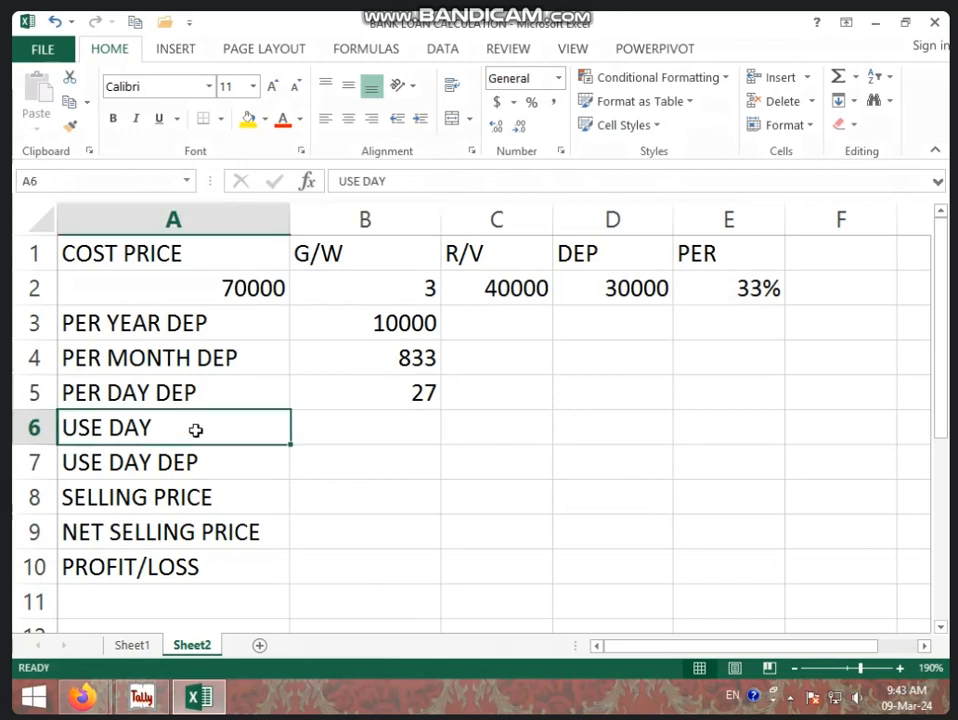
click(367, 428)
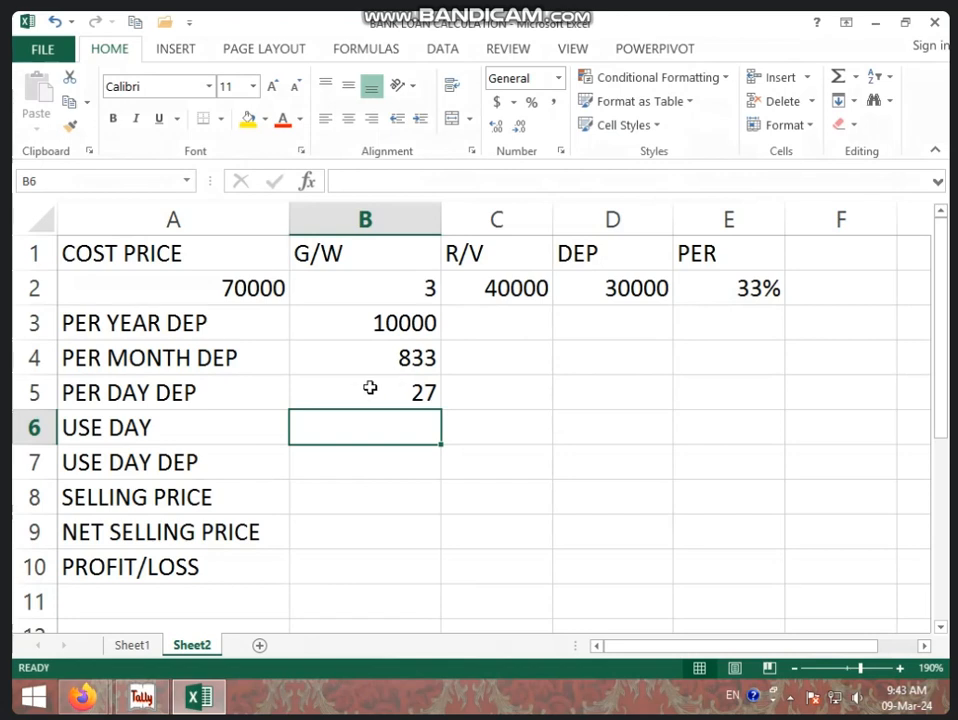
click(232, 425)
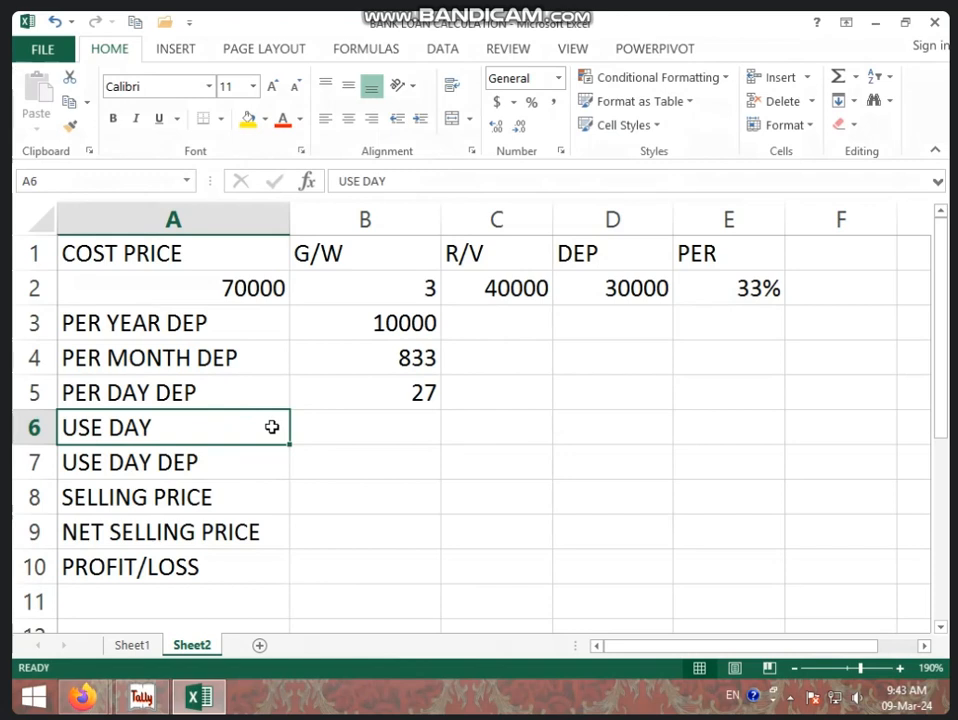
text(USE )
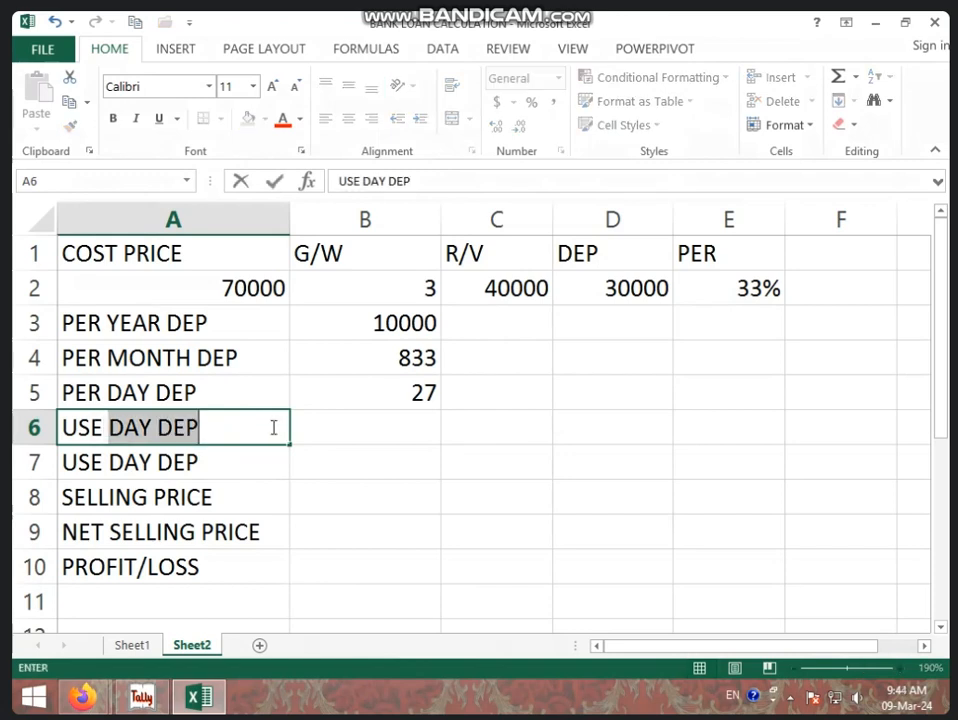
text(MONTH)
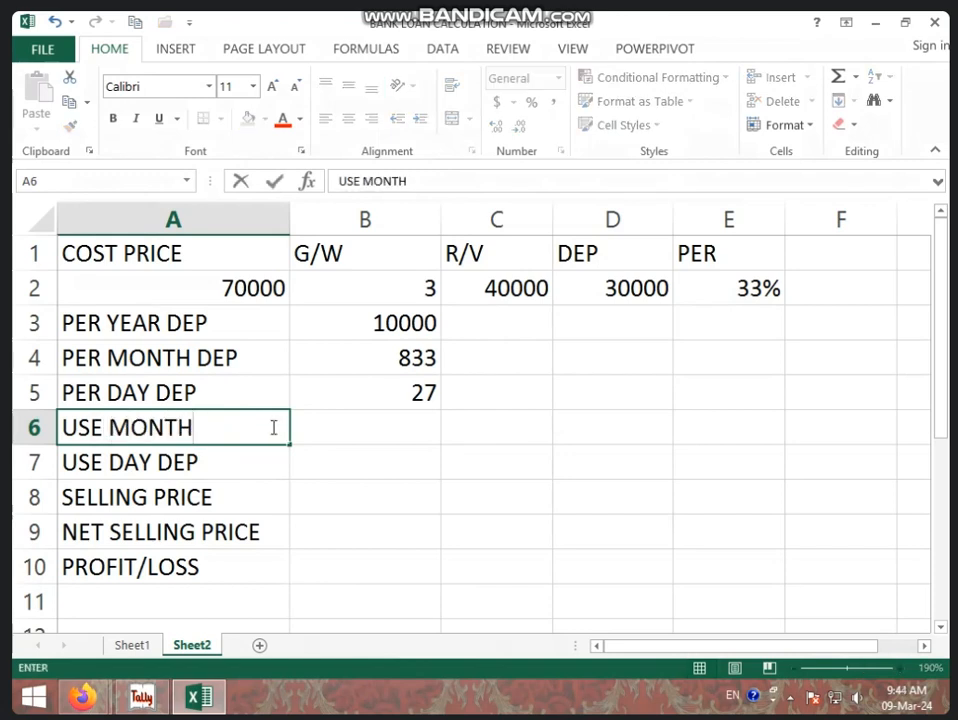
Replace DAY with MONTH in the label in cell A7 so it reads USE MONTH DEP.
click(156, 455)
double_click(156, 462)
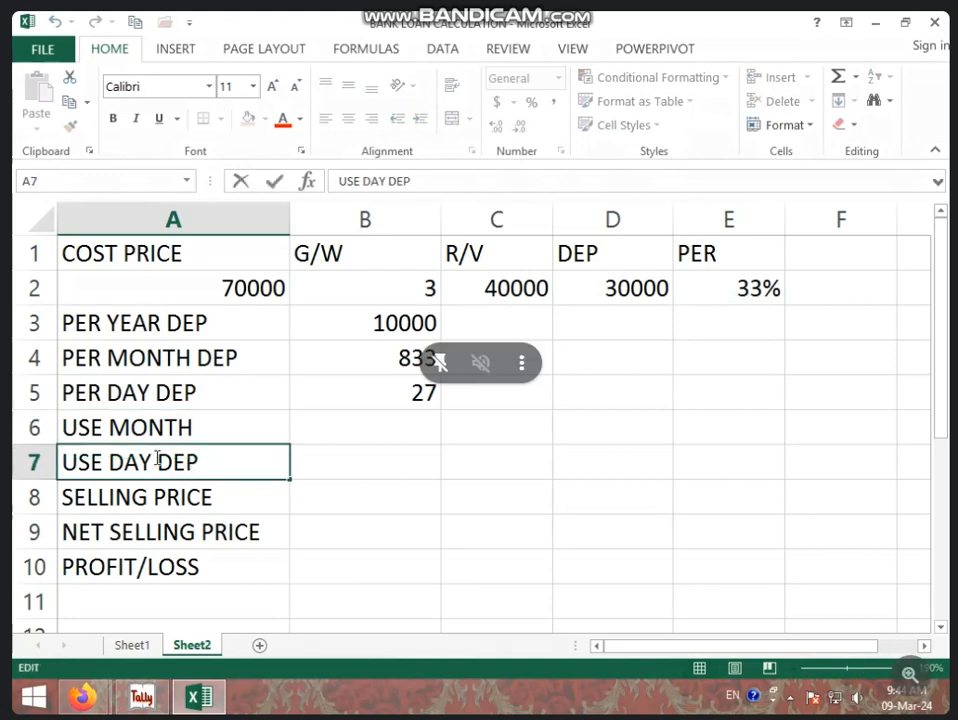
drag(156, 462, 104, 462)
text(MONT)
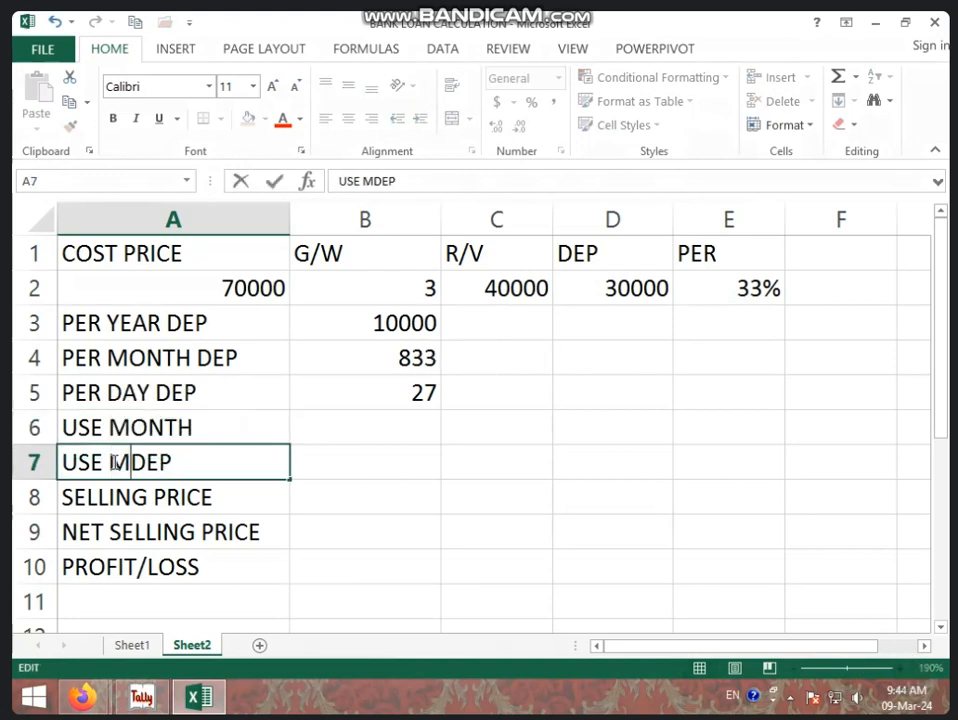
text(H)
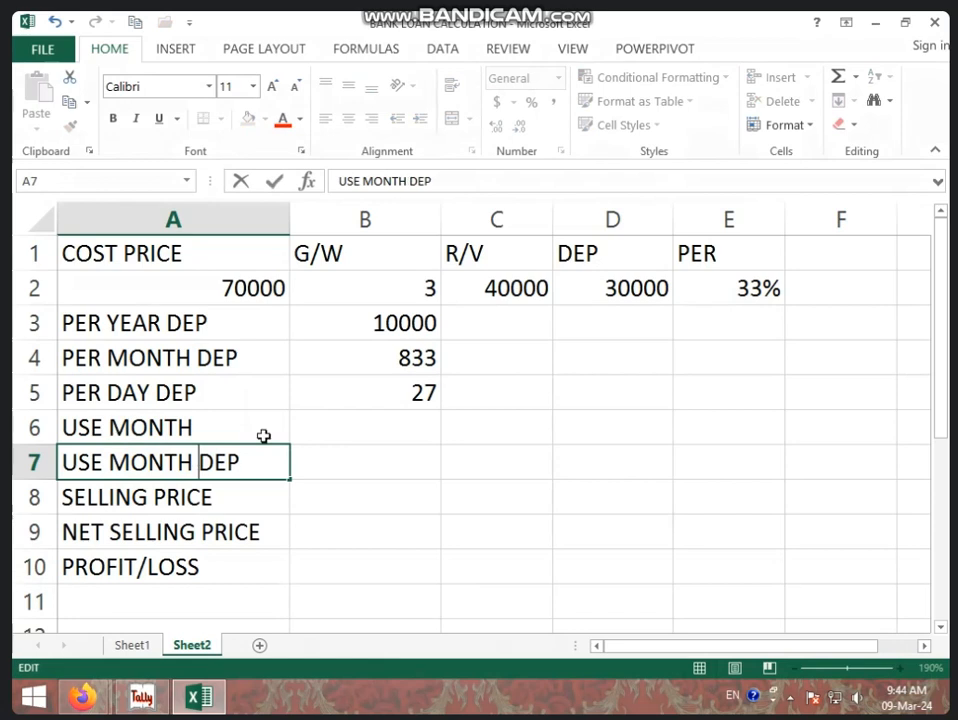
Enter 10 as the number of months used in cell B6.
click(403, 428)
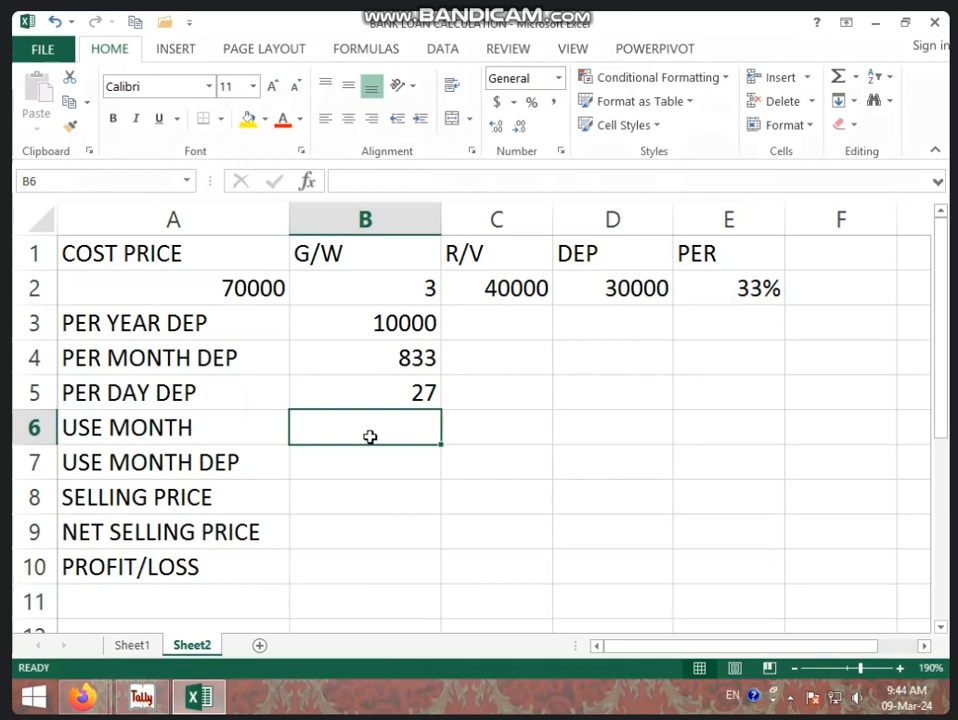
text(10)
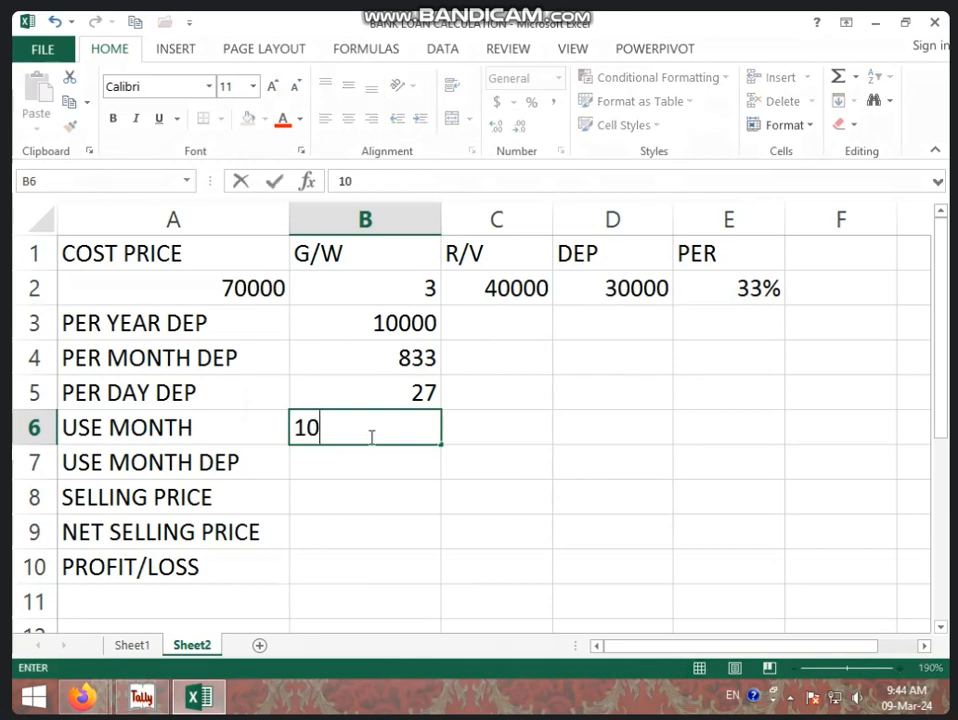
key(Return)
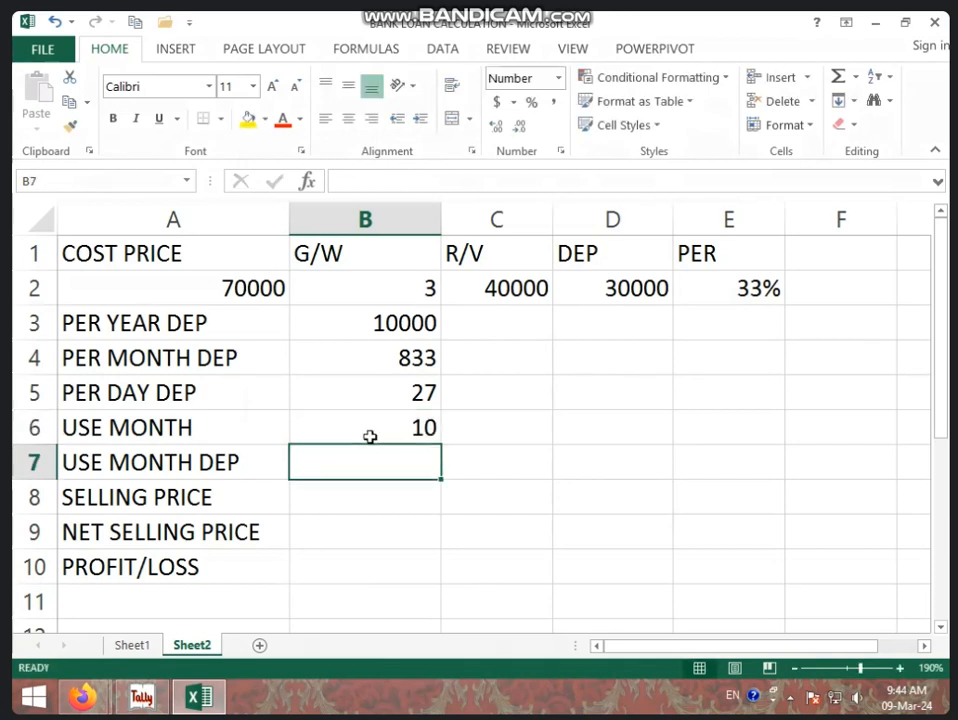
click(370, 437)
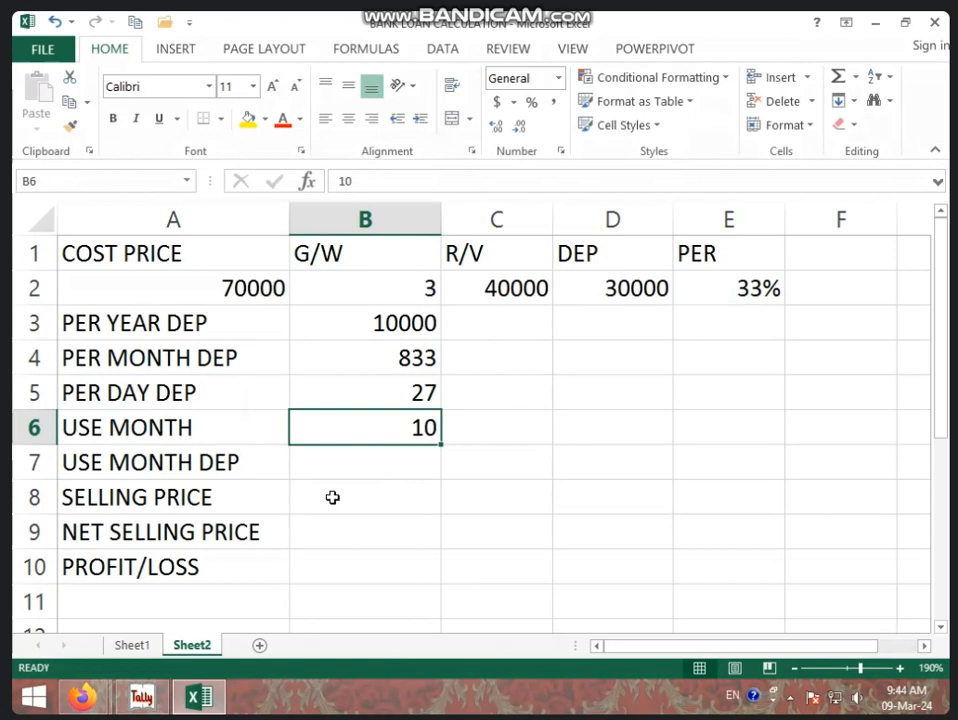
Calculate the depreciation for the months used in cell B7 with =B4*B6.
click(394, 359)
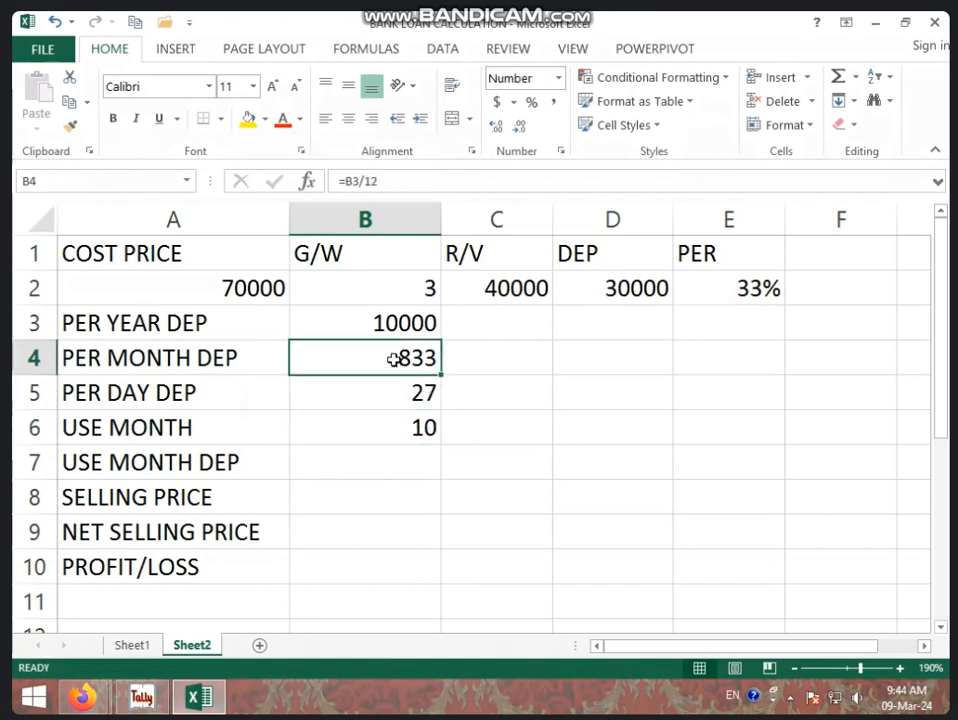
click(393, 426)
click(394, 471)
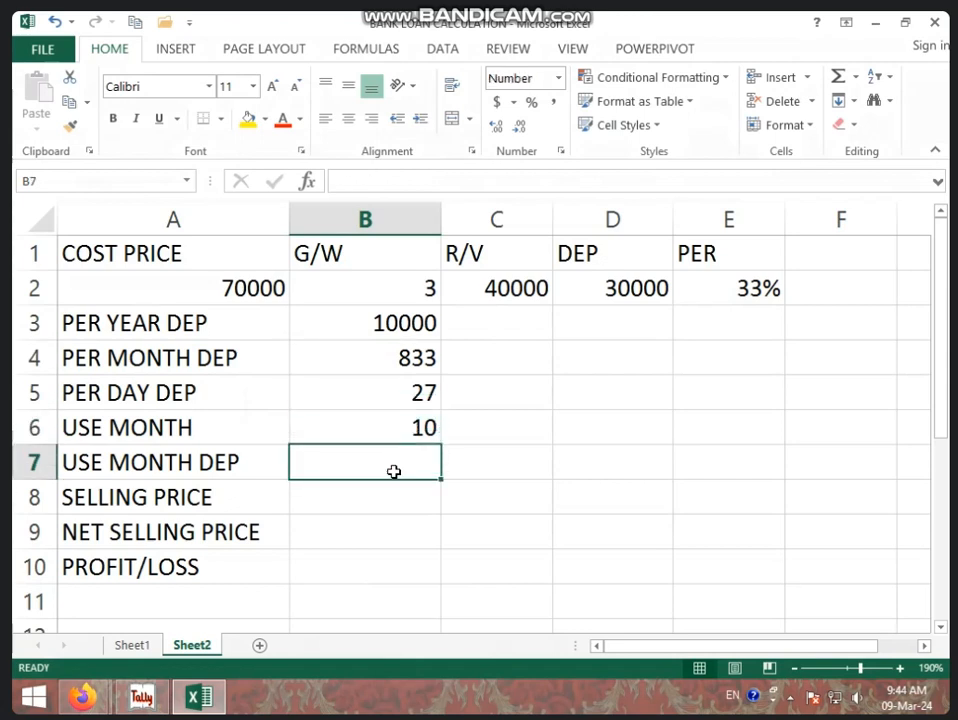
text(=)
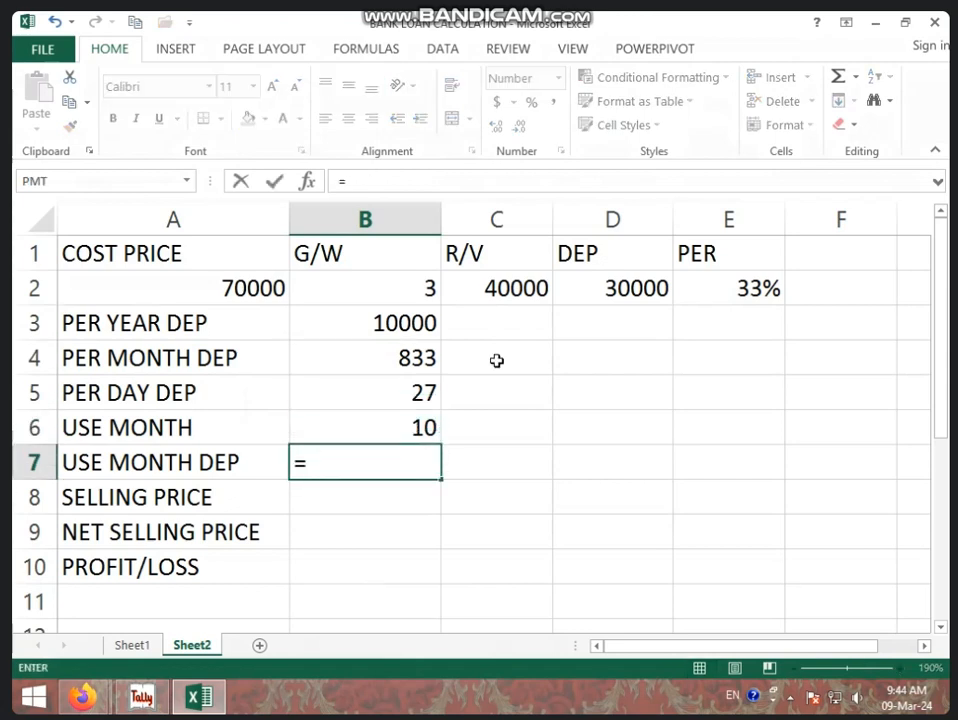
click(407, 359)
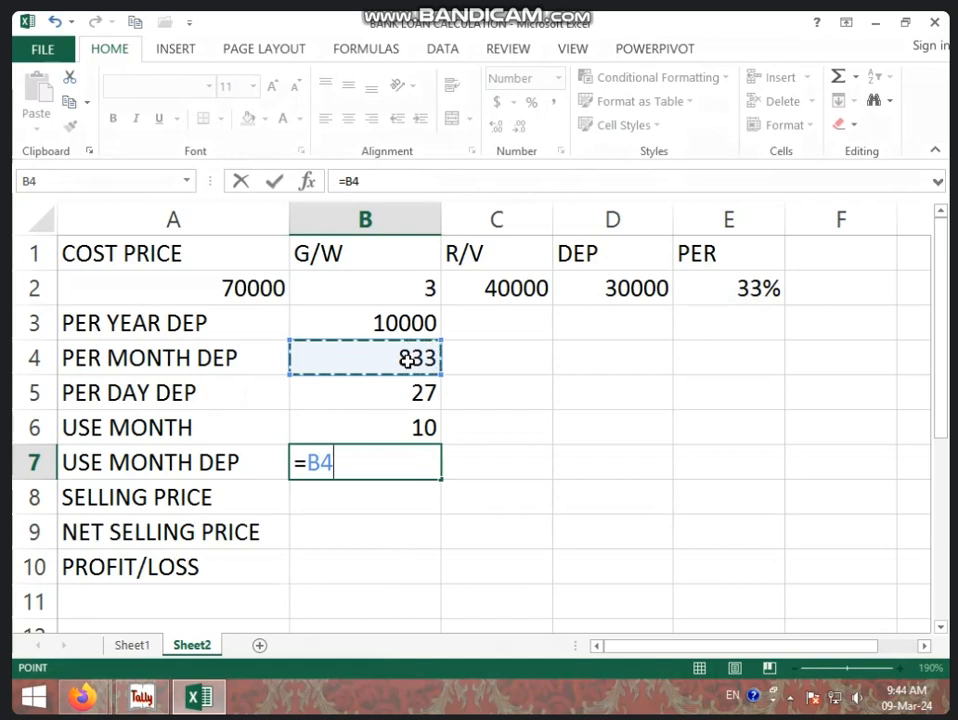
text(*)
click(413, 425)
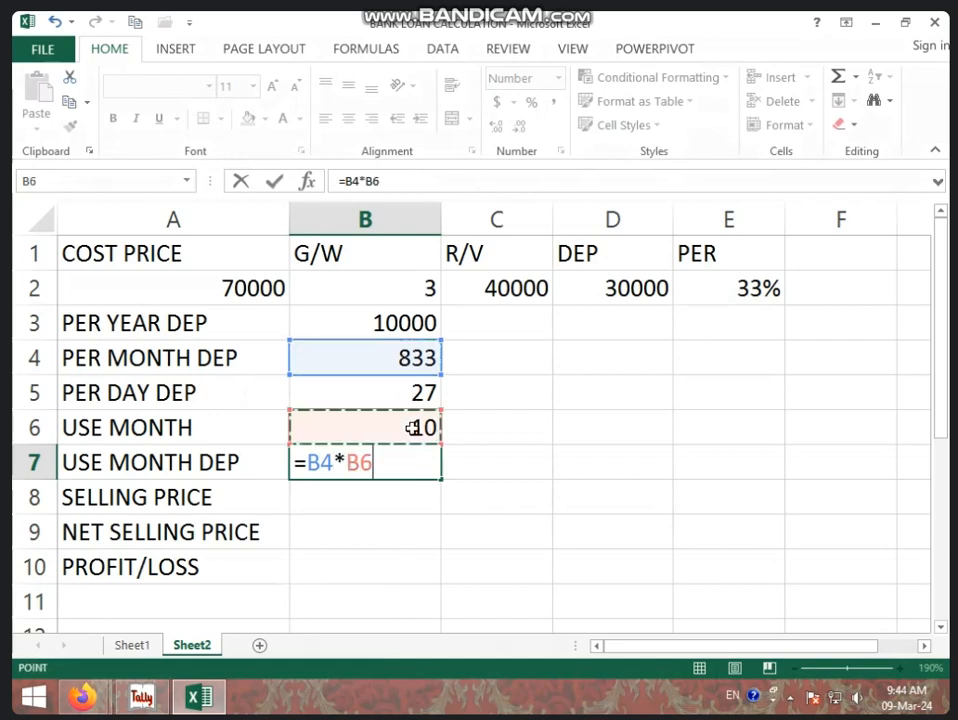
key(Return)
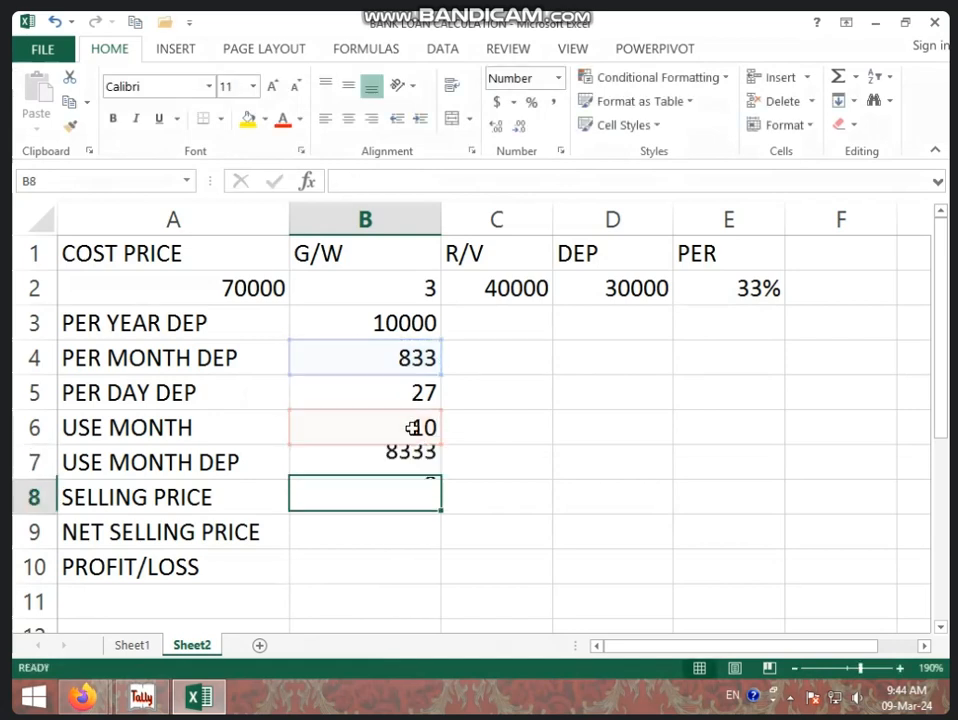
click(399, 463)
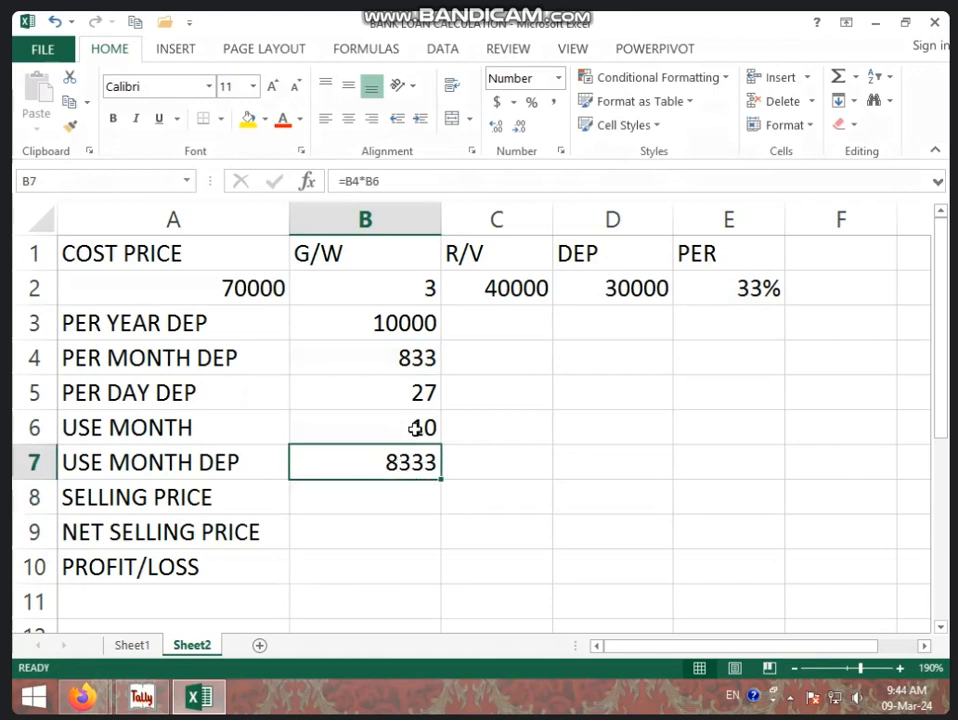
click(416, 428)
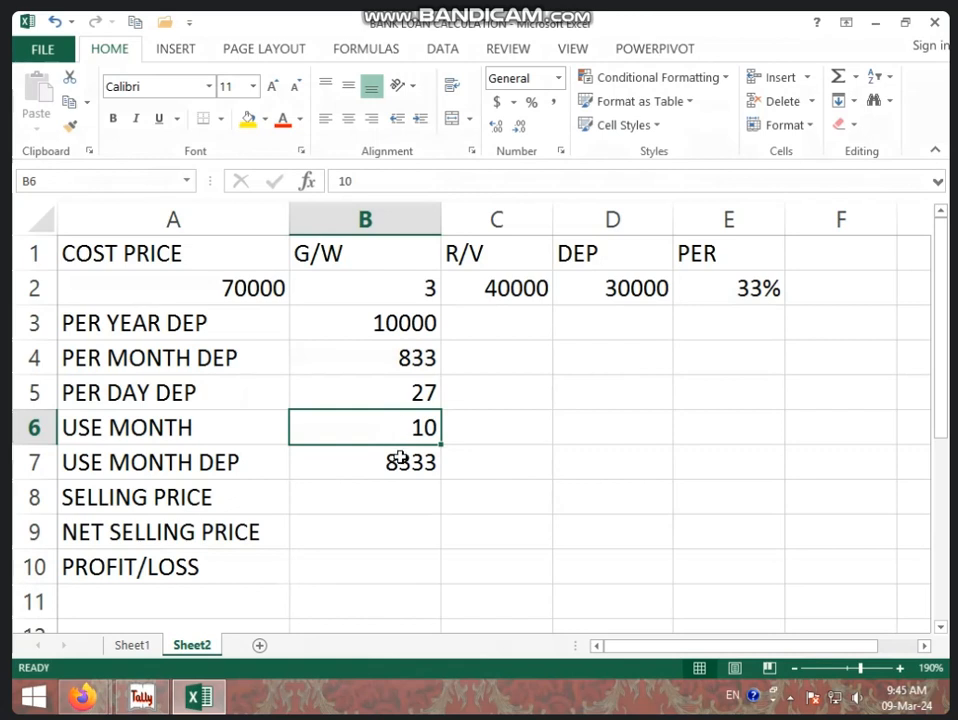
click(386, 458)
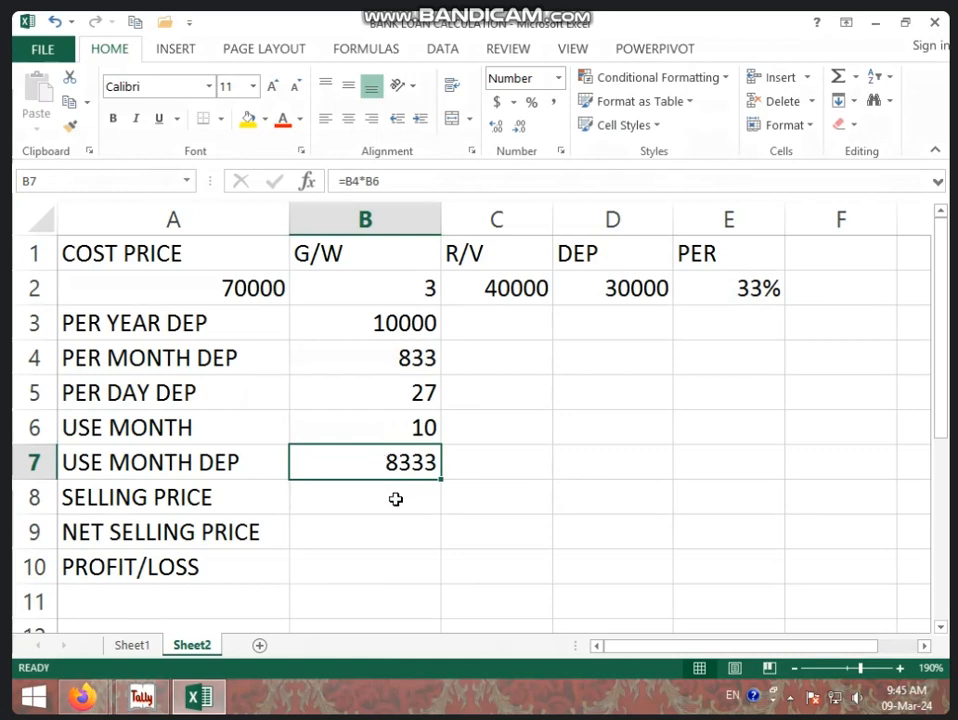
drag(419, 430, 420, 458)
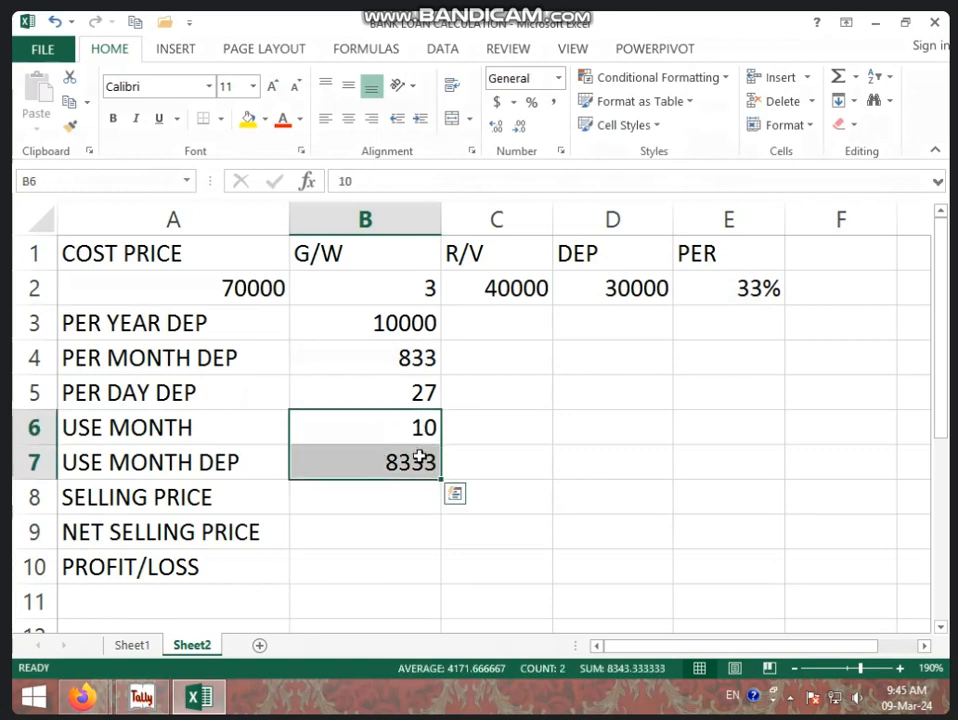
Clear the months used and their depreciation from cells B6 and B7.
key(Return)
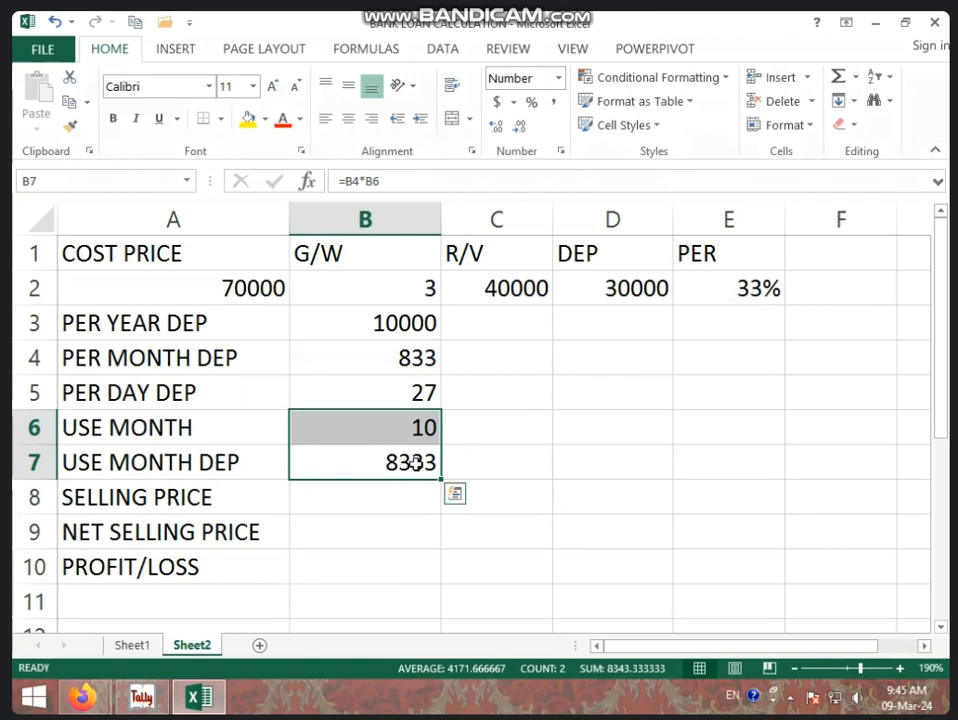
key(Delete)
Replace MONTH with DAY in the labels so A6 reads USE DAY and A7 reads USE DAY DEP.
click(210, 433)
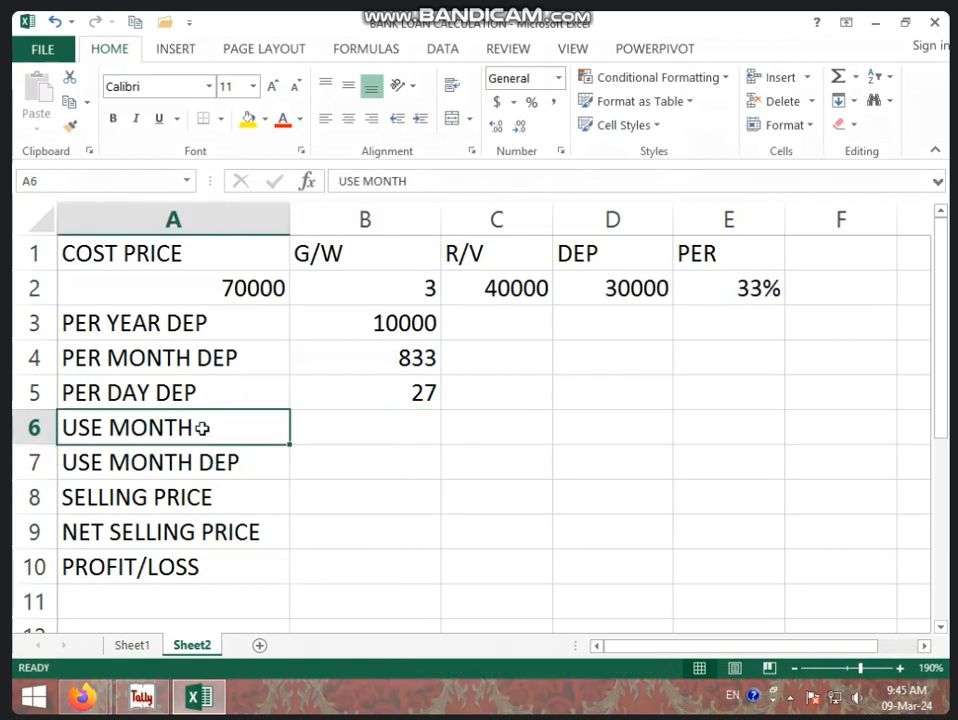
double_click(197, 427)
drag(197, 427, 112, 430)
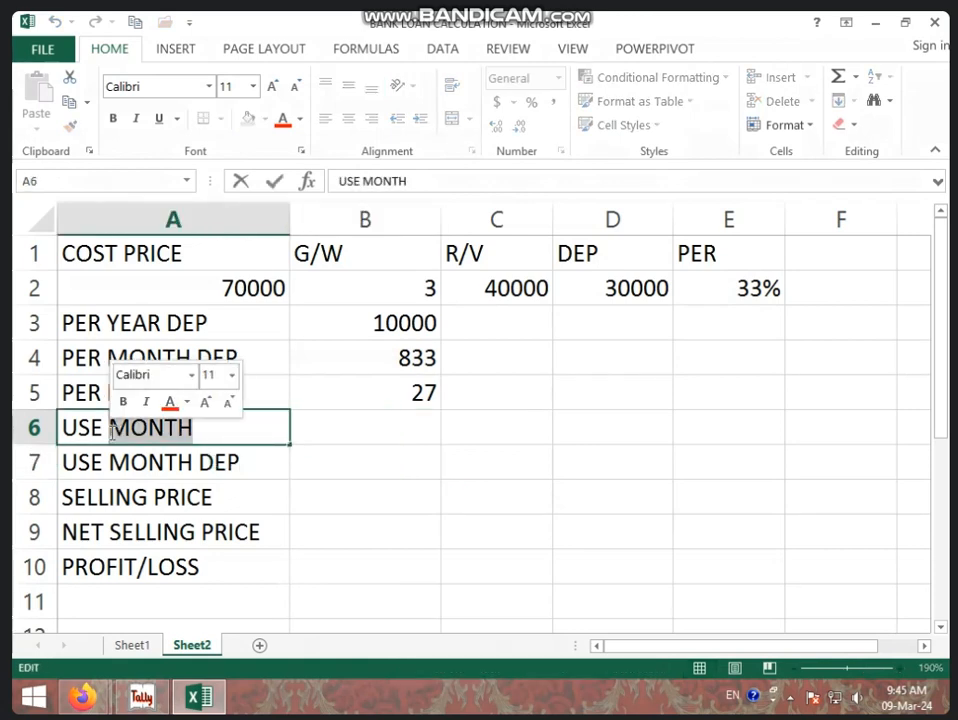
text(DAY)
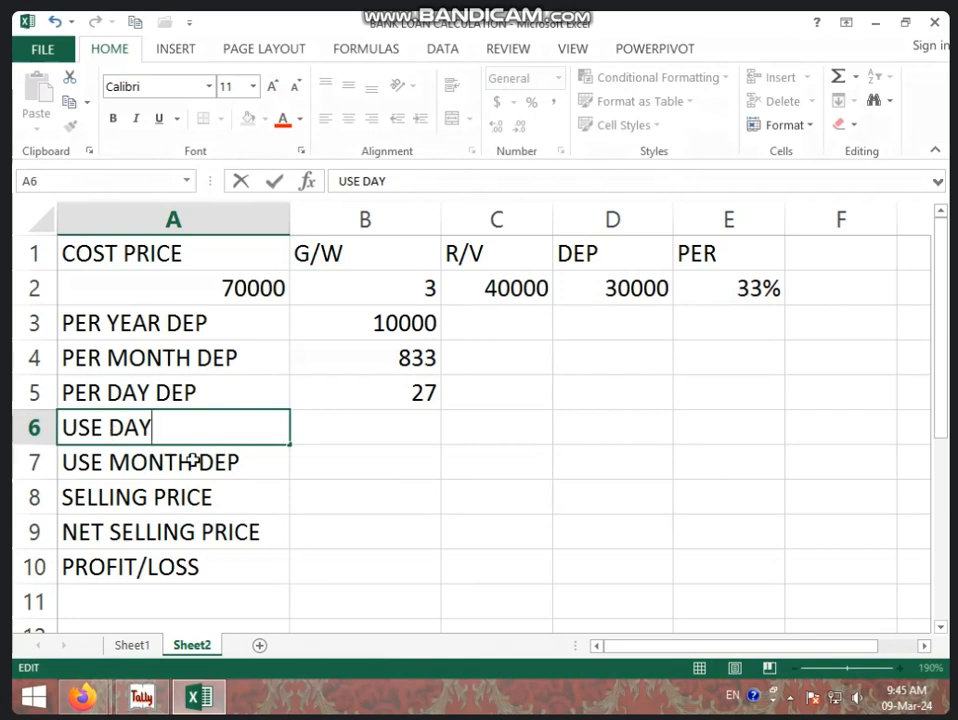
click(195, 460)
double_click(195, 461)
drag(195, 461, 118, 462)
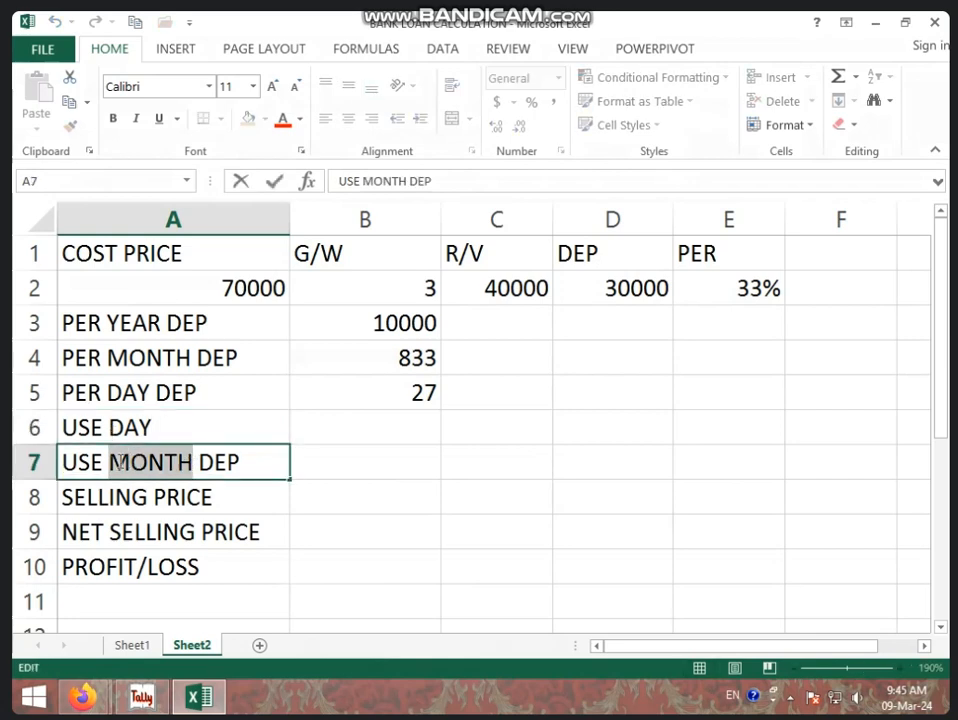
text(DAY)
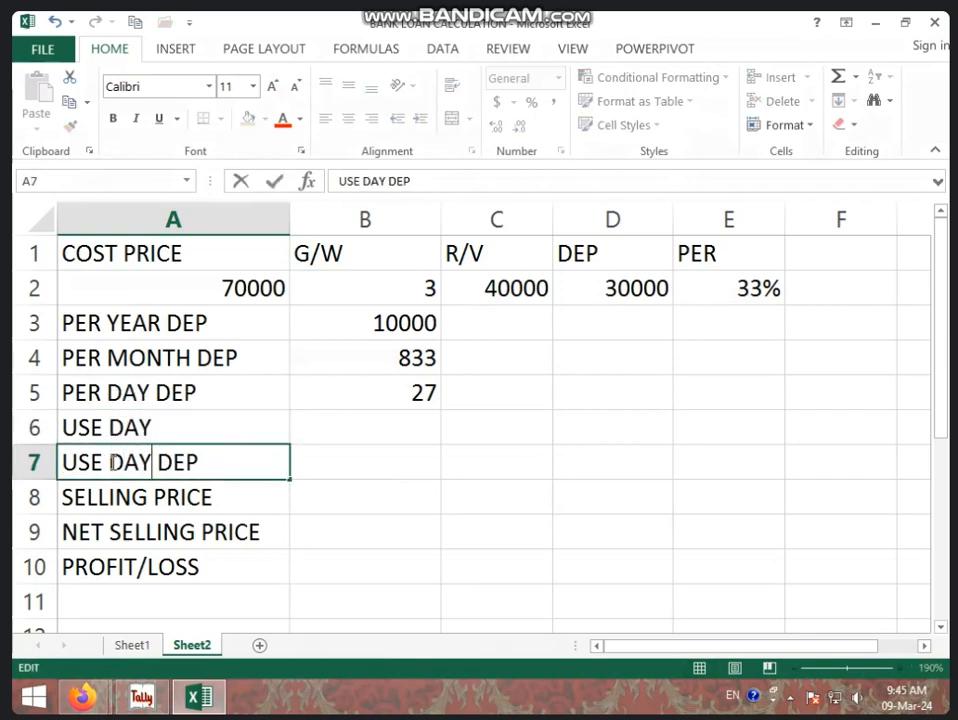
click(385, 414)
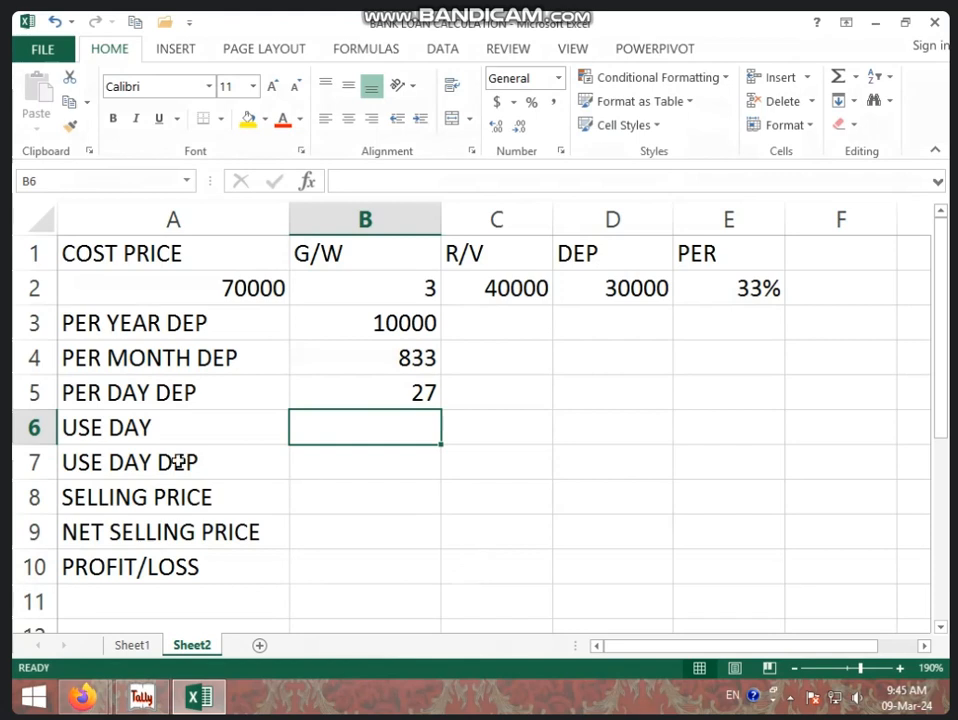
Enter the start date 1 JAN 2023 in cell C6 and the end date 15 NOV 2023 in cell D6.
click(500, 434)
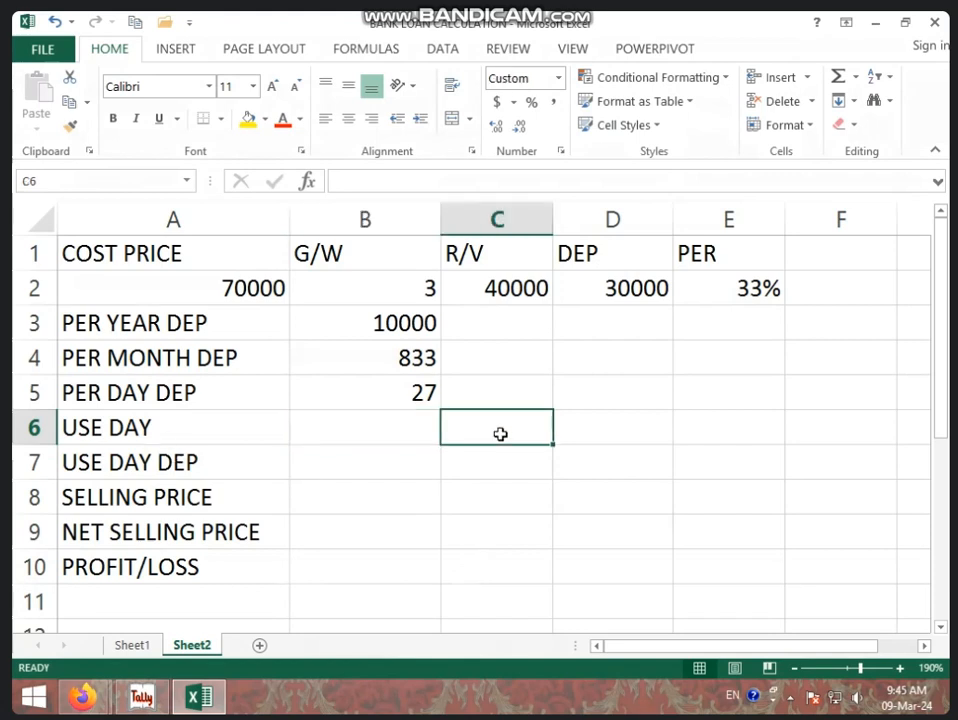
text(1 JAN)
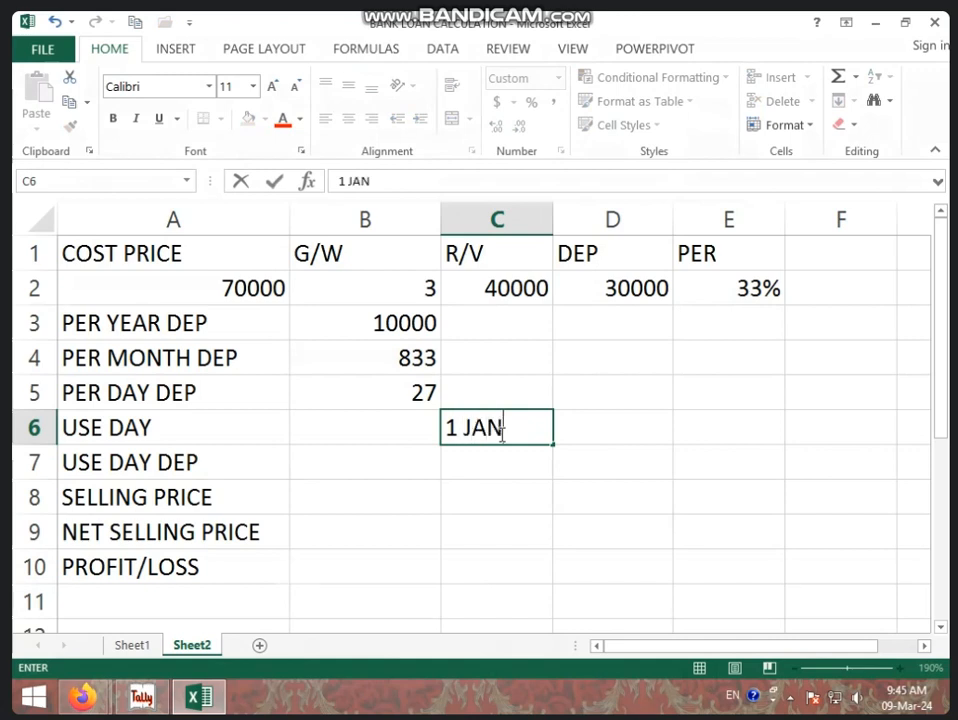
text( 2023)
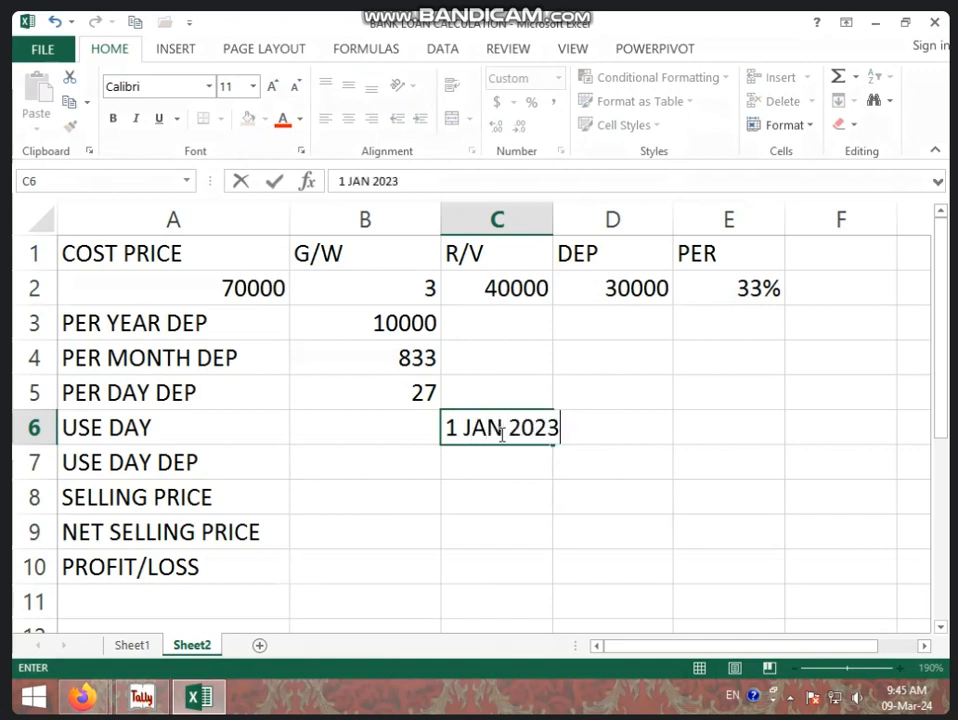
key(Tab)
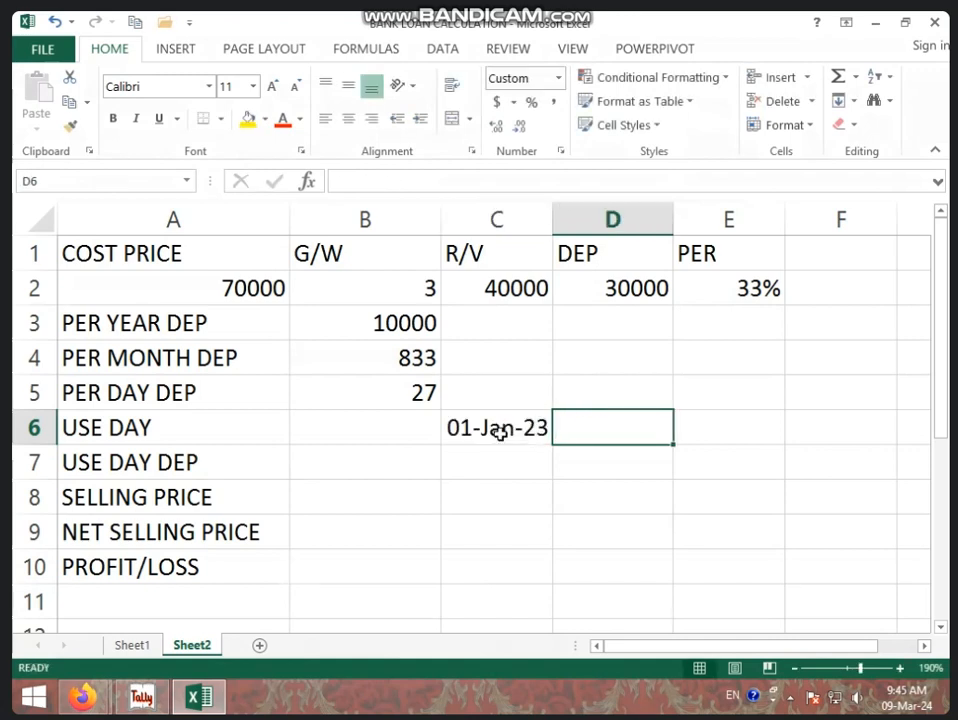
text(15 NOV )
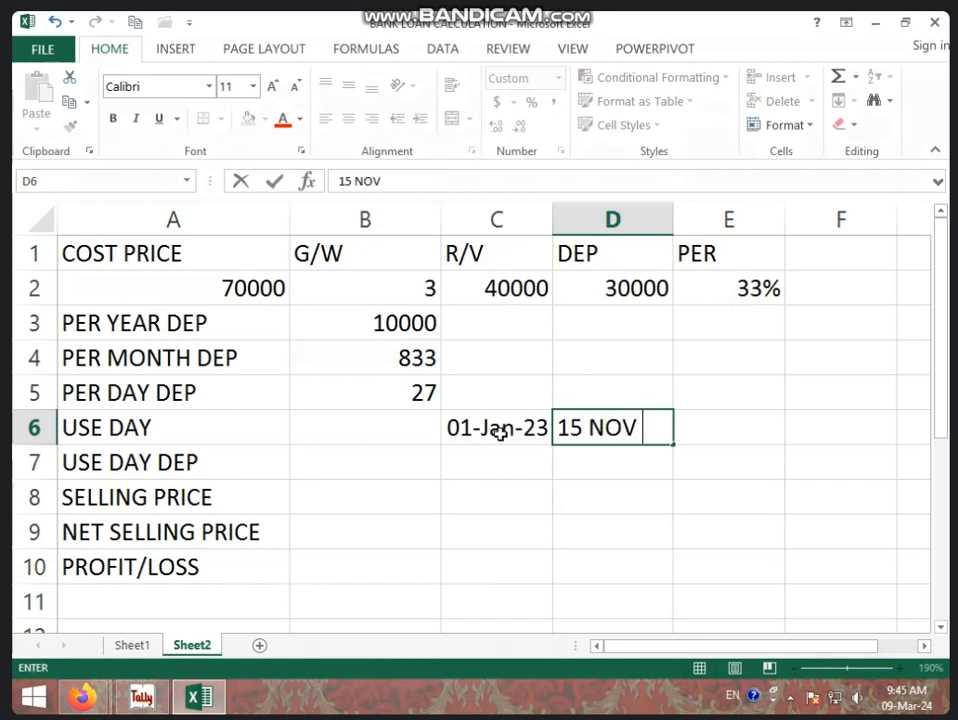
text(2023)
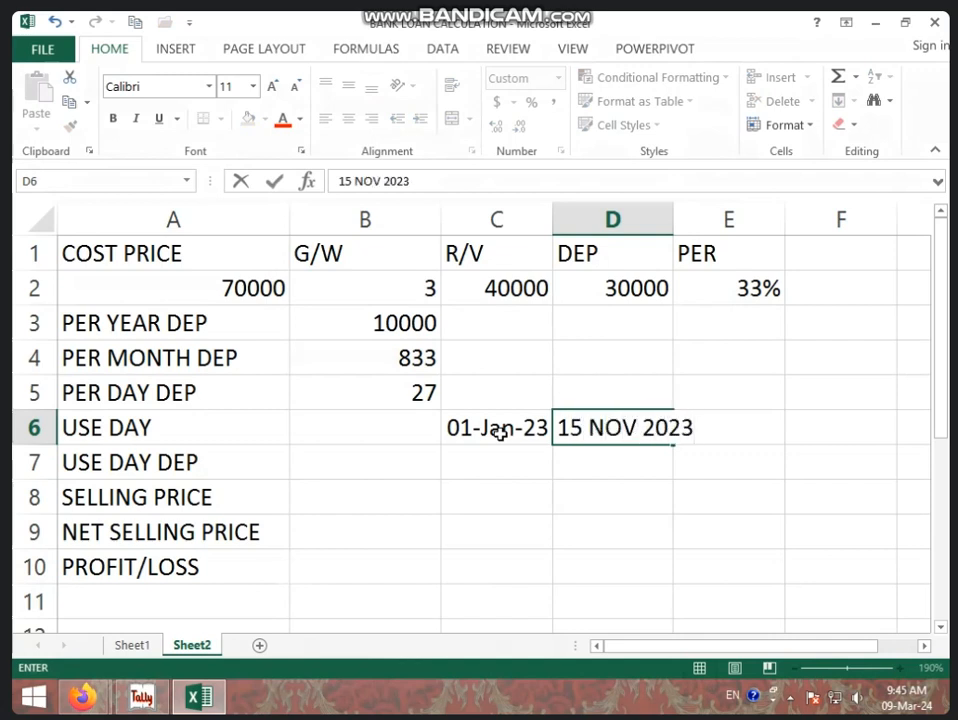
click(569, 464)
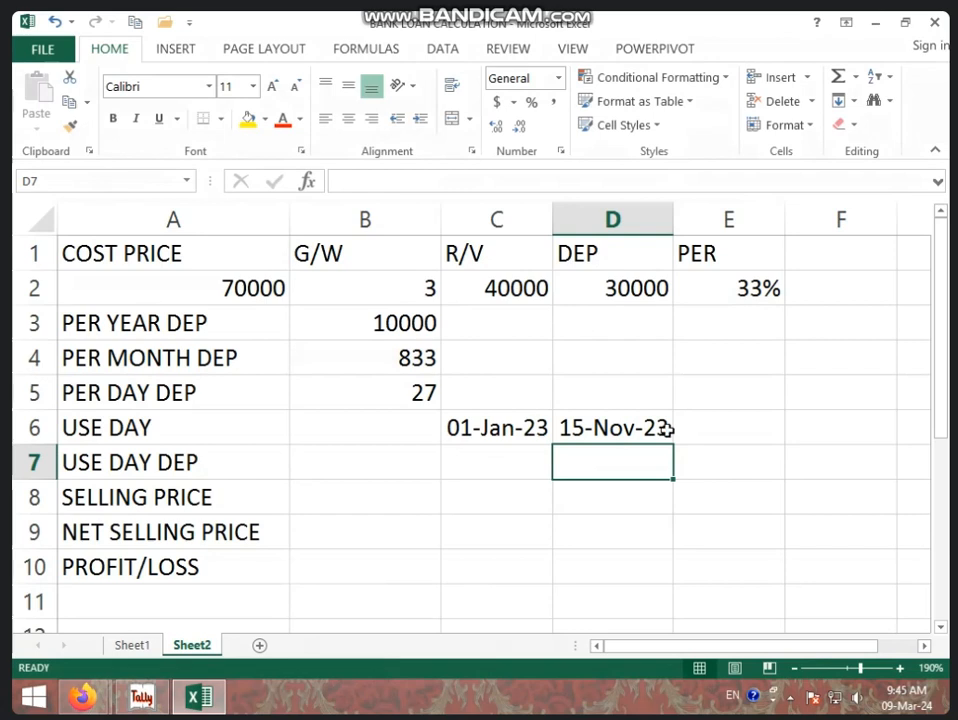
Calculate the number of days used in cell B6 with =D6-C6.
click(370, 431)
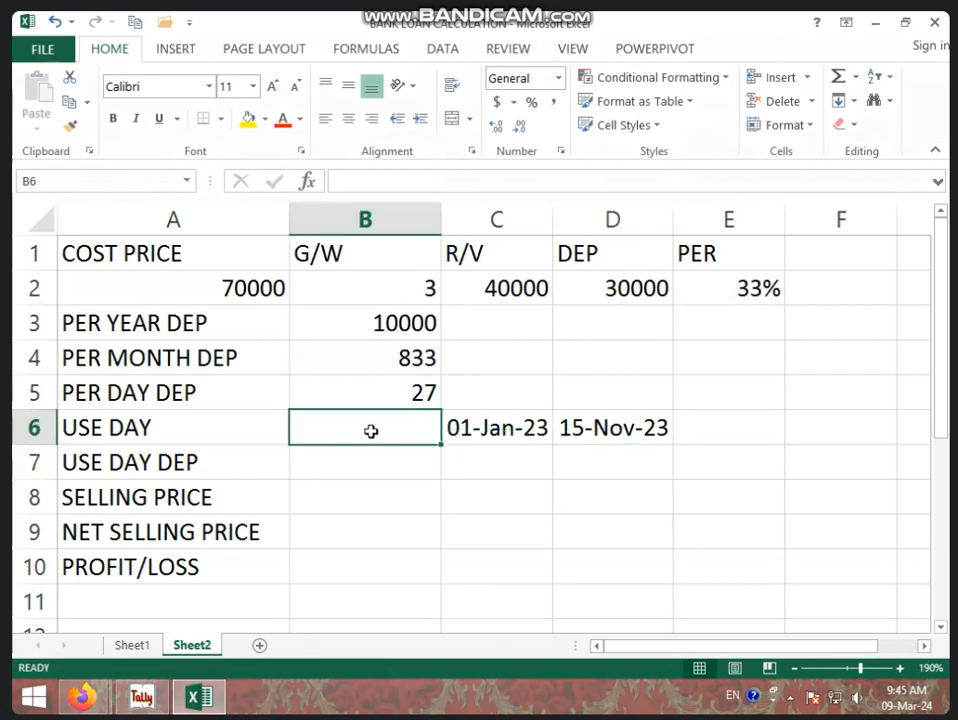
text(=)
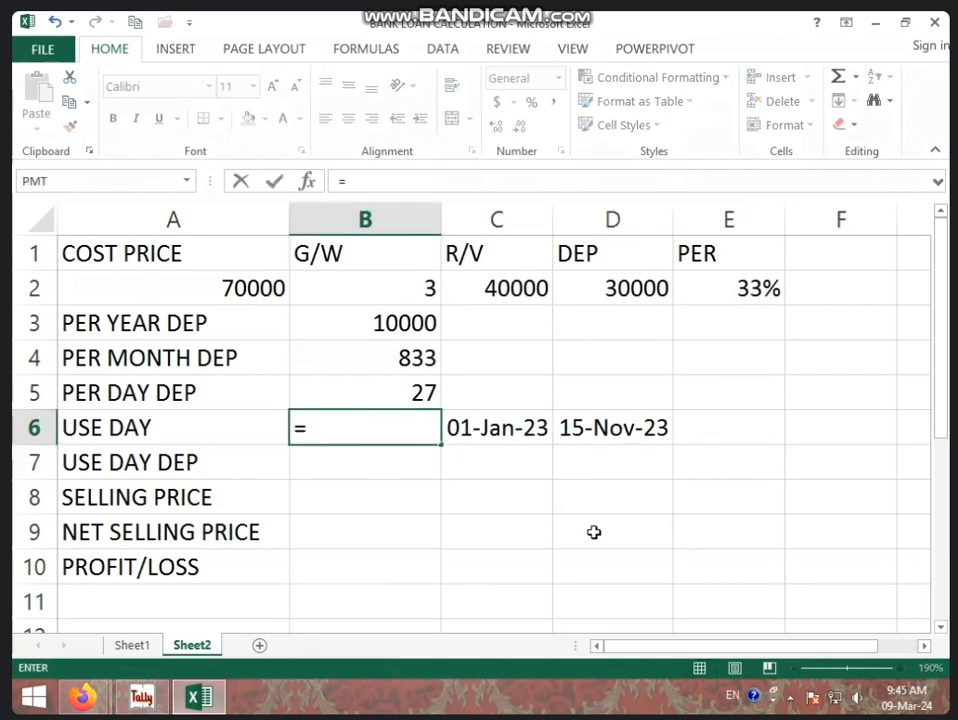
click(644, 425)
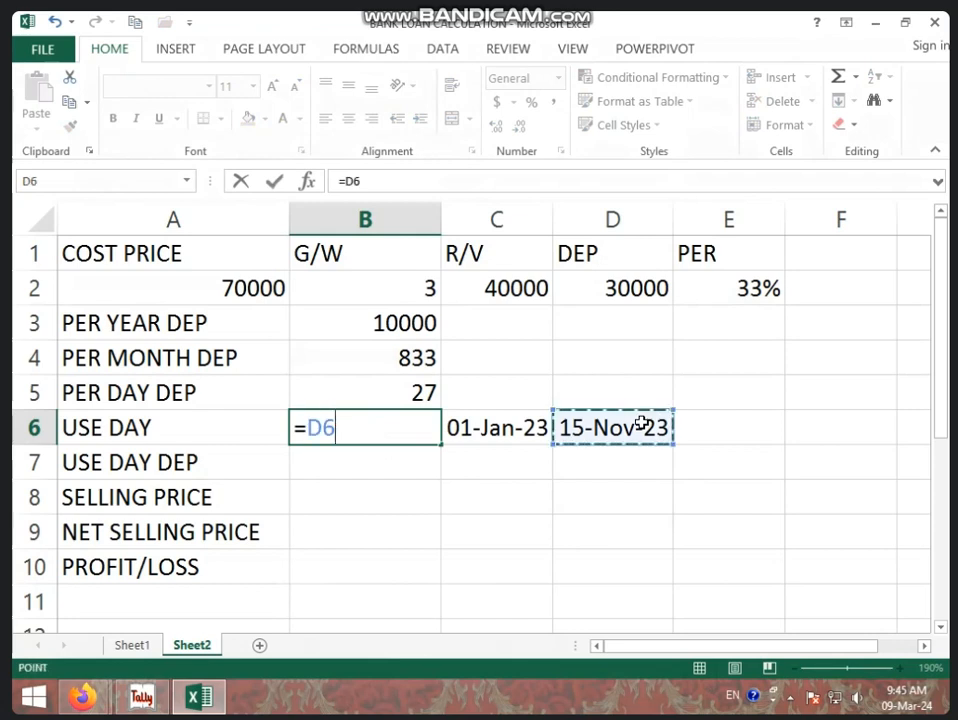
text(-)
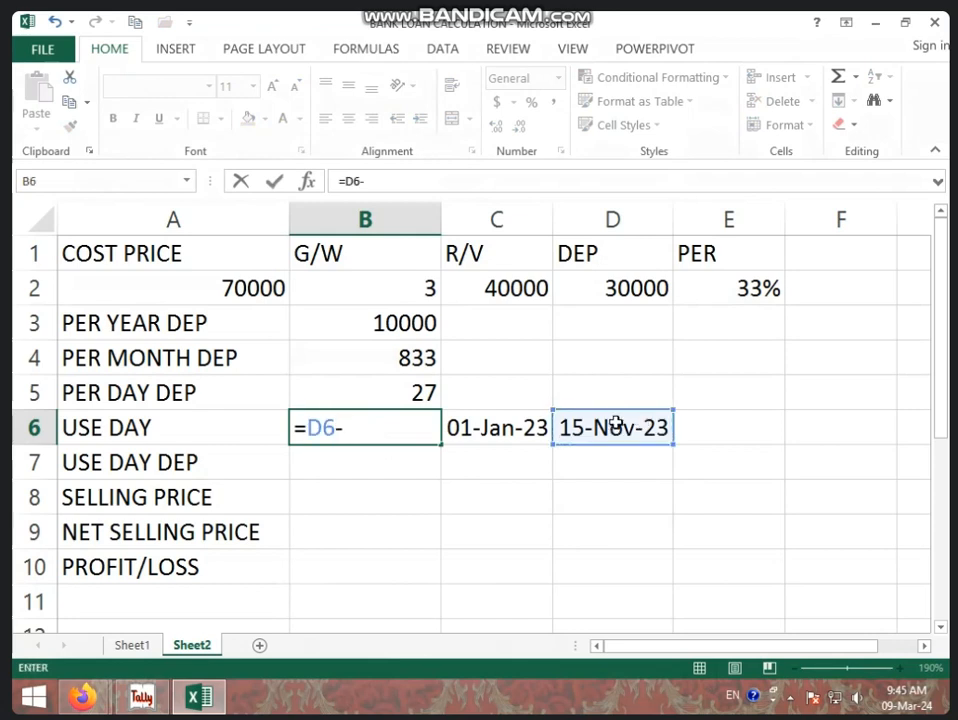
click(518, 424)
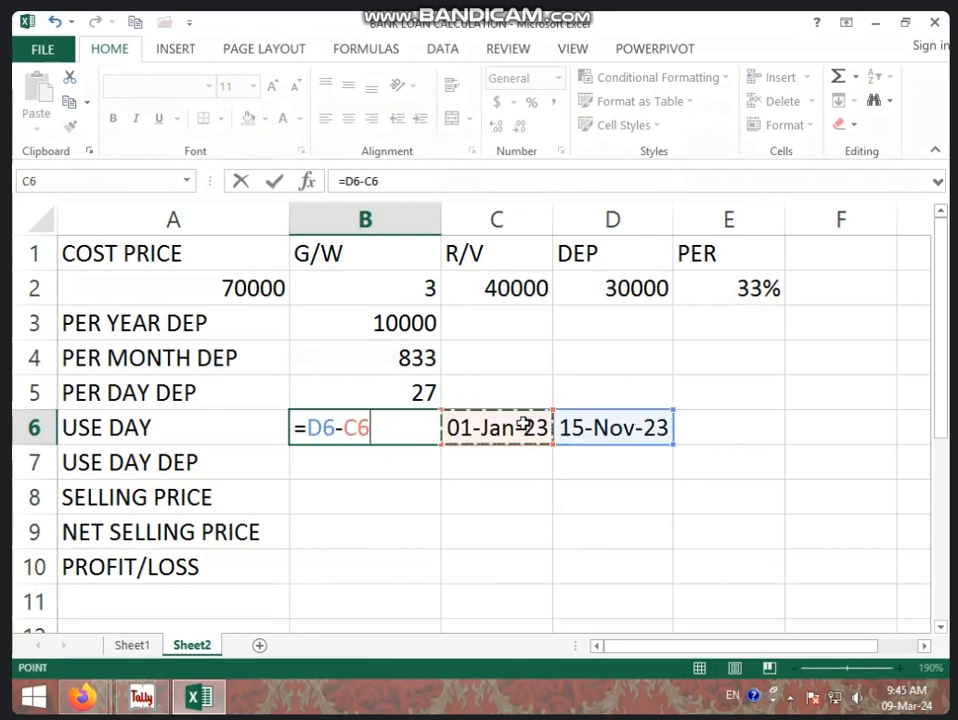
key(Return)
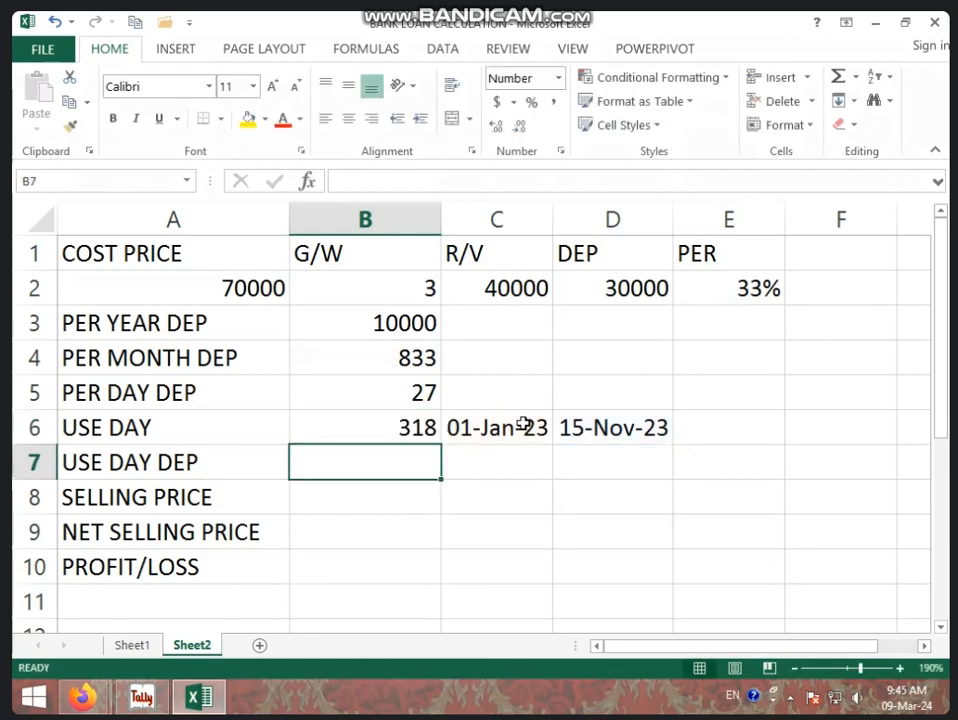
Calculate the depreciation for the days used in cell B7 with =B5*B6.
click(424, 428)
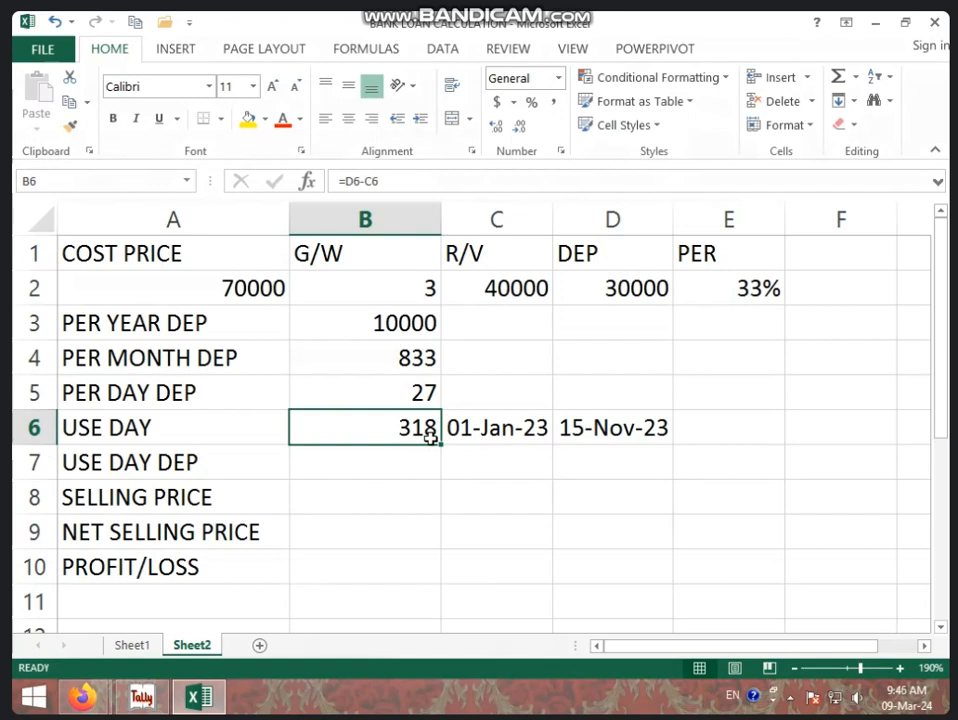
click(384, 389)
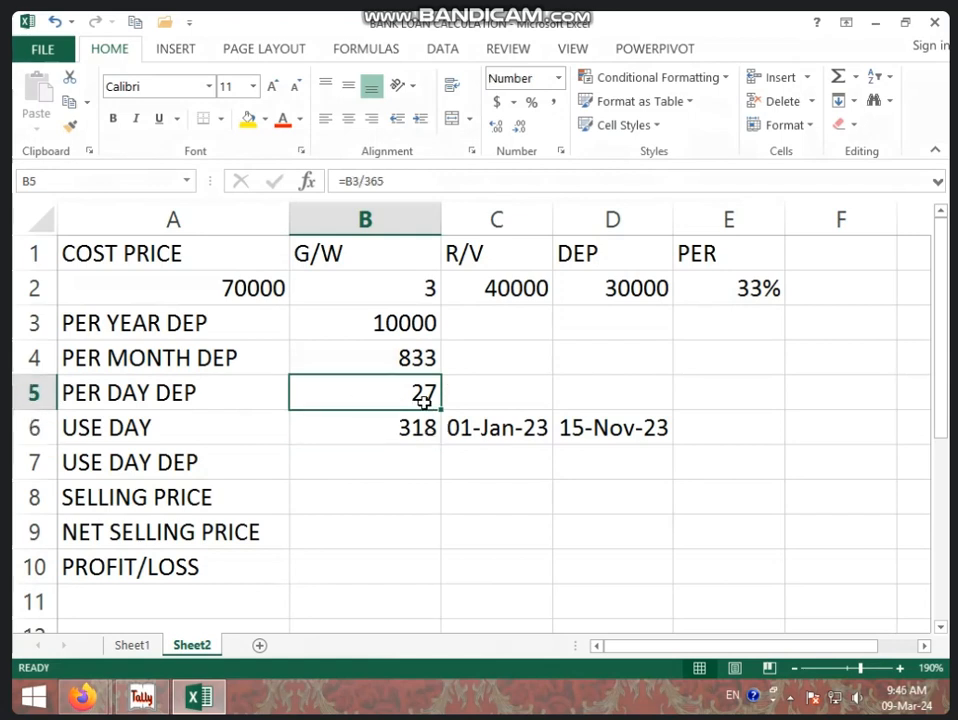
click(408, 438)
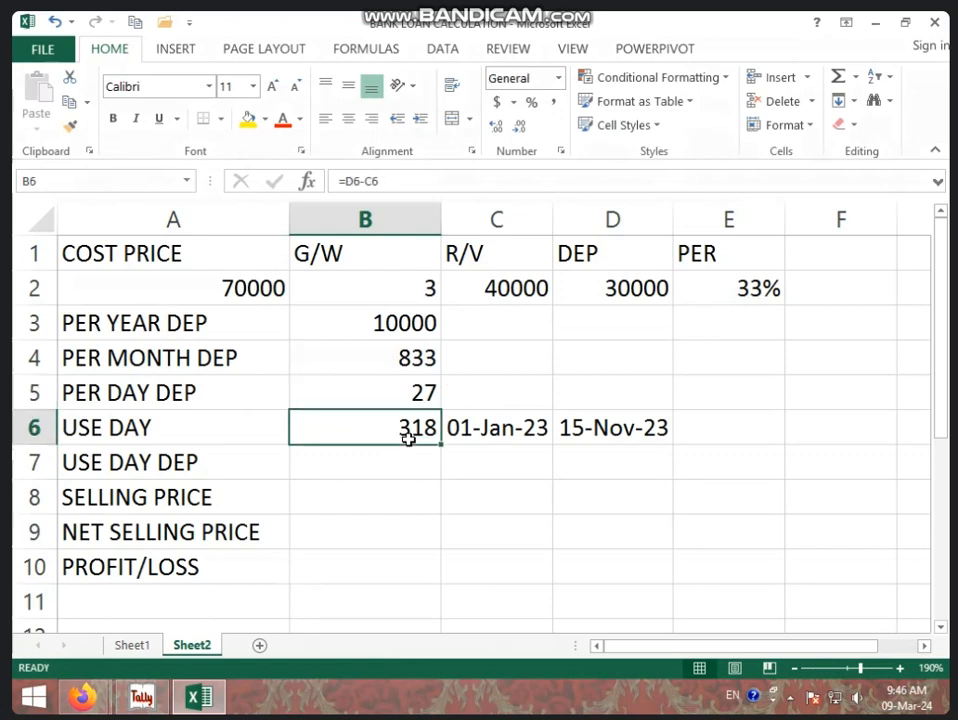
click(408, 477)
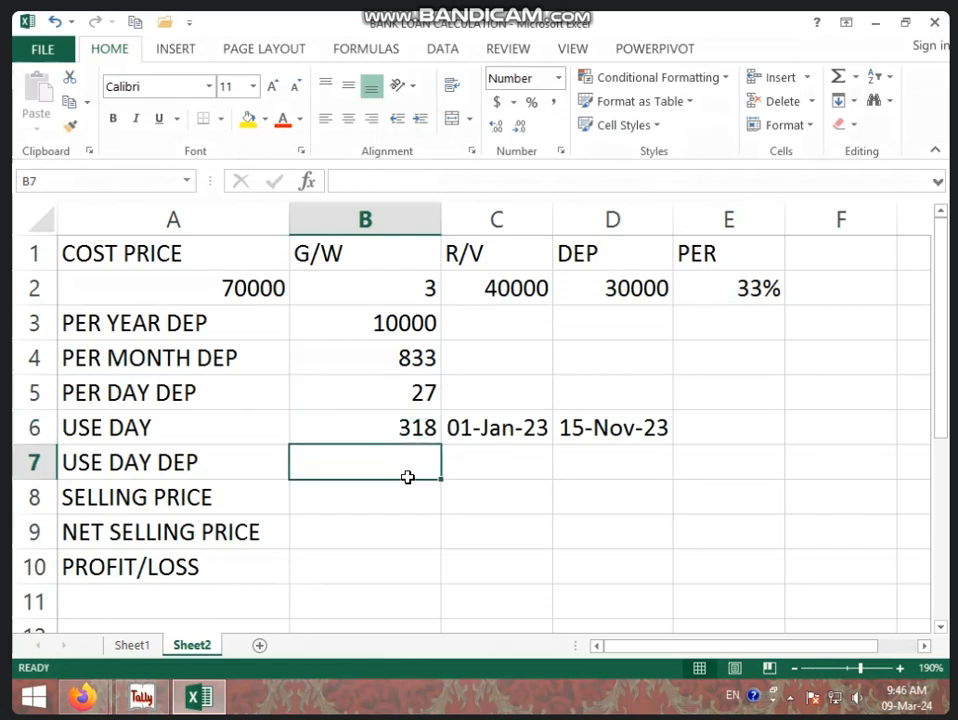
text(=)
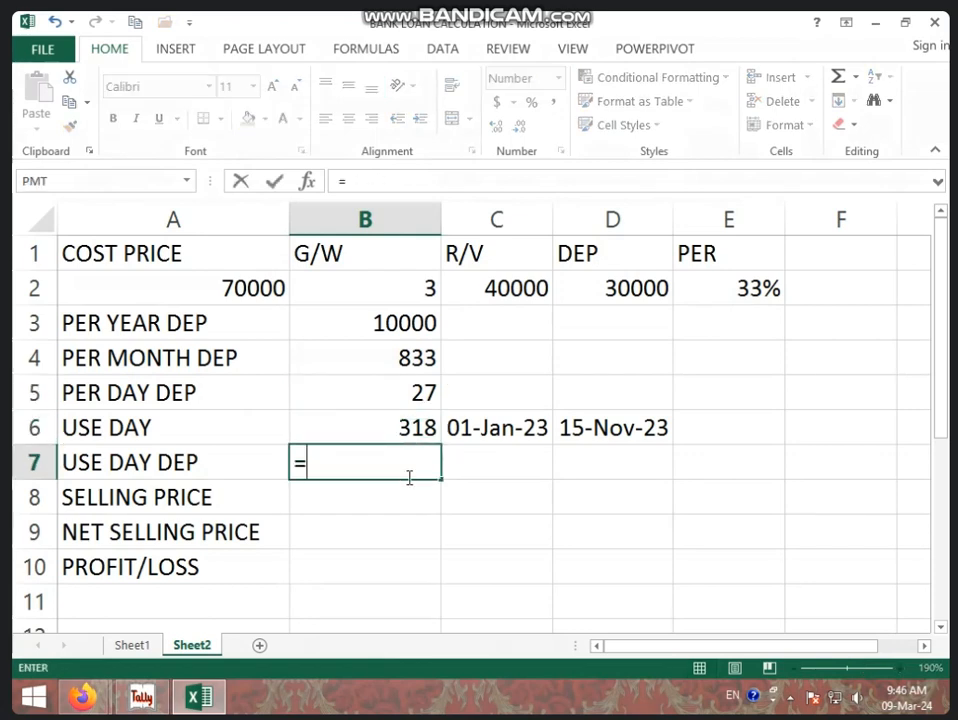
click(422, 392)
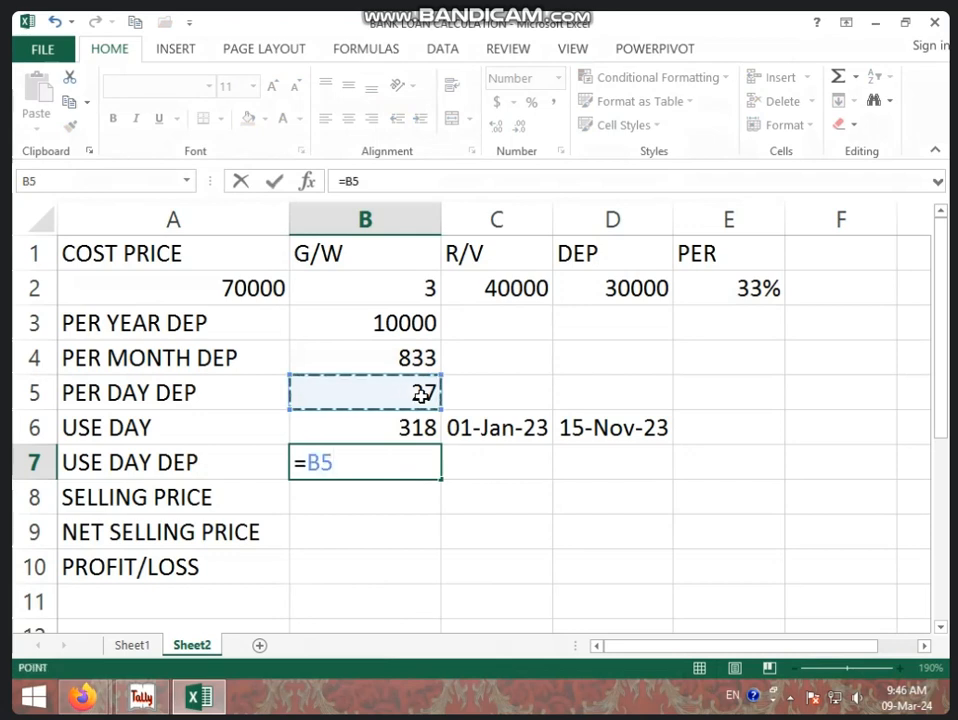
text(*)
click(422, 427)
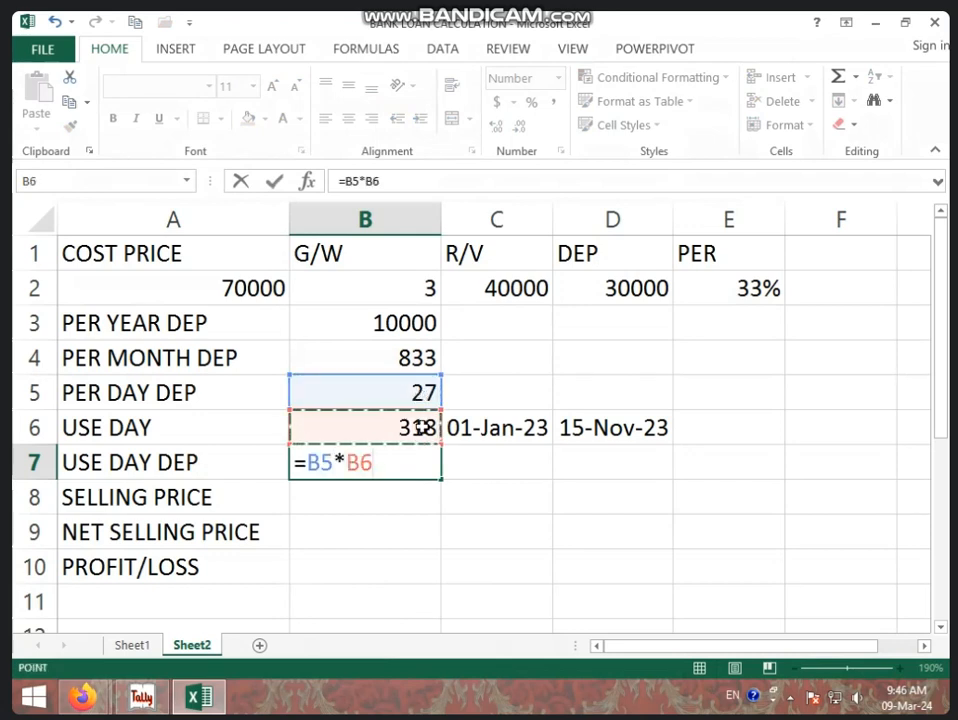
key(Return)
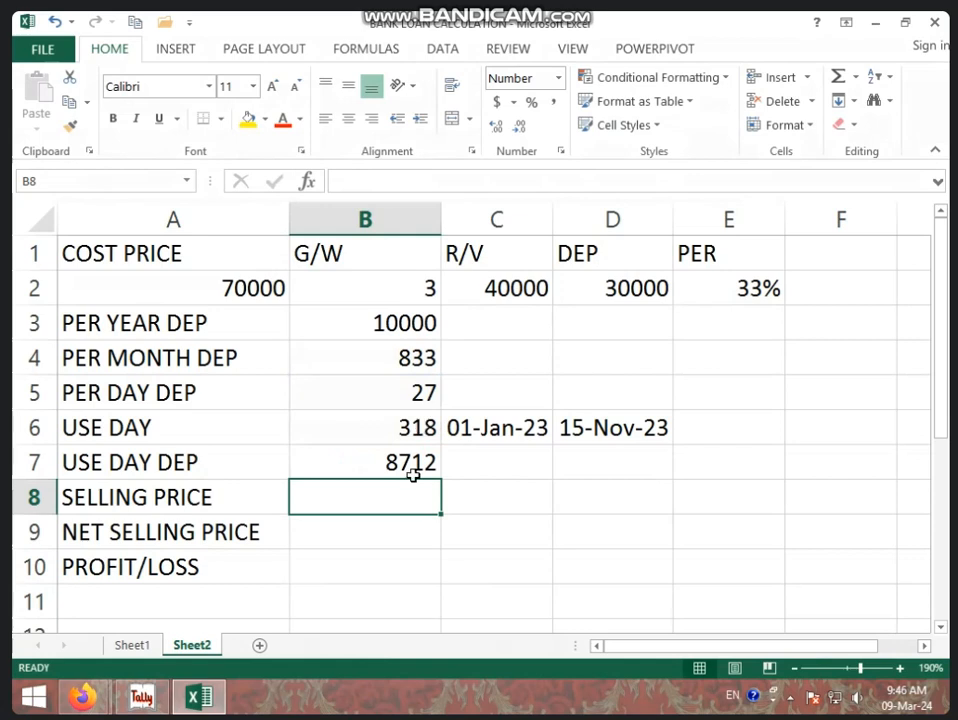
Clear the used-days depreciation formula from cell B7.
click(413, 466)
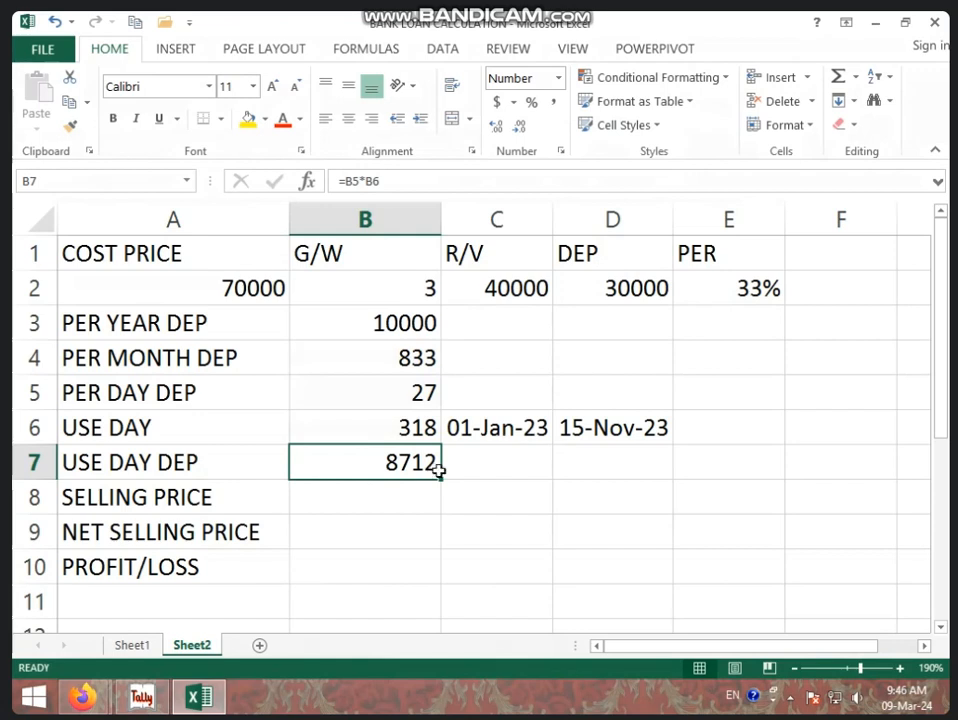
click(395, 494)
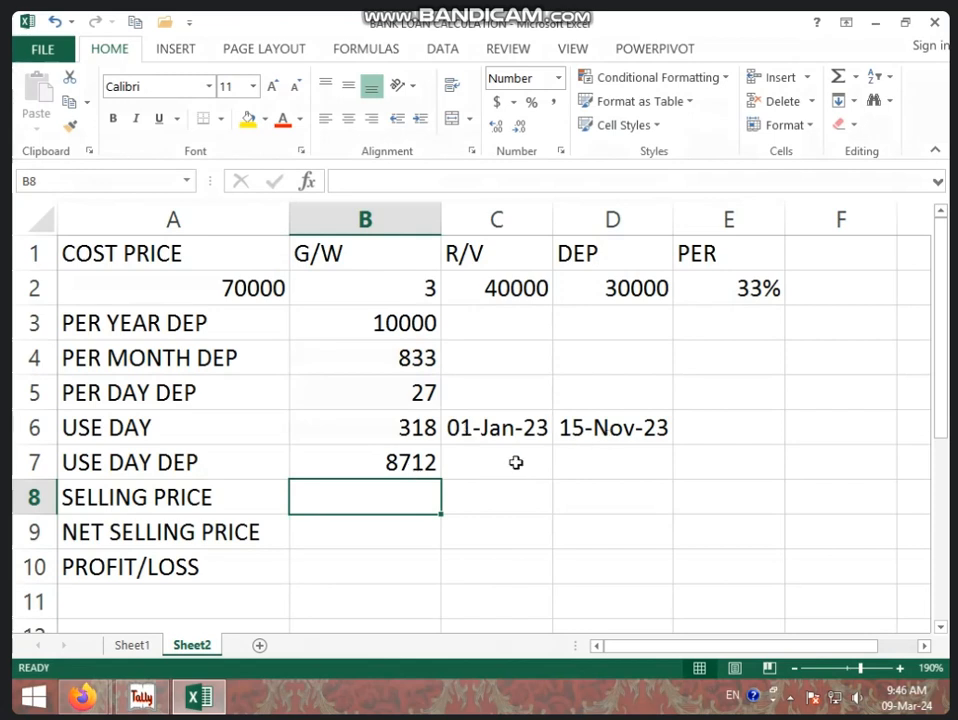
click(405, 427)
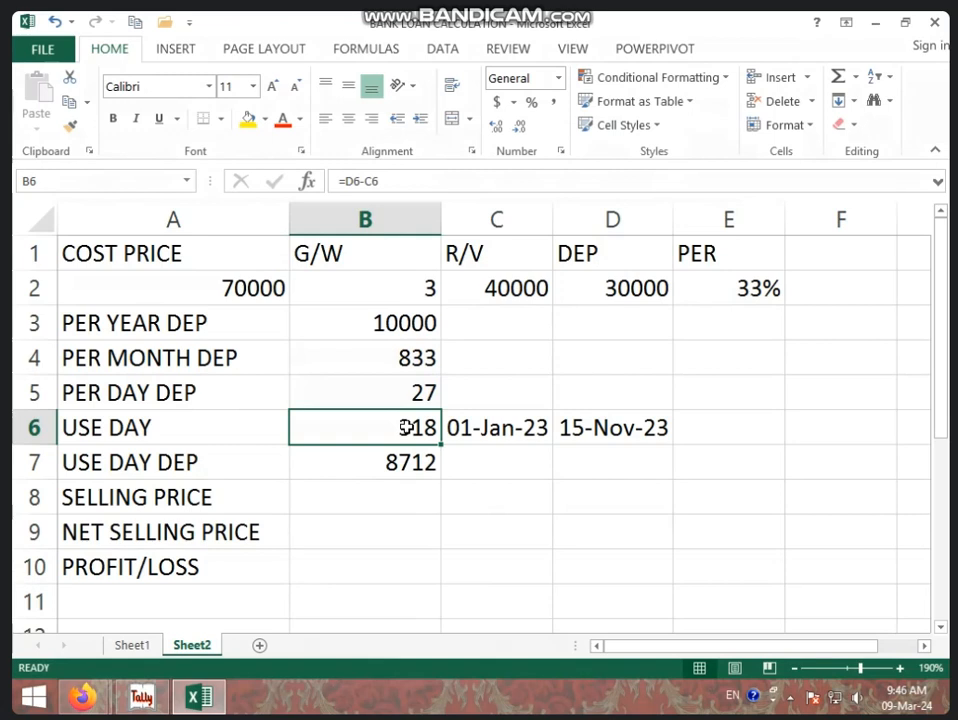
click(413, 460)
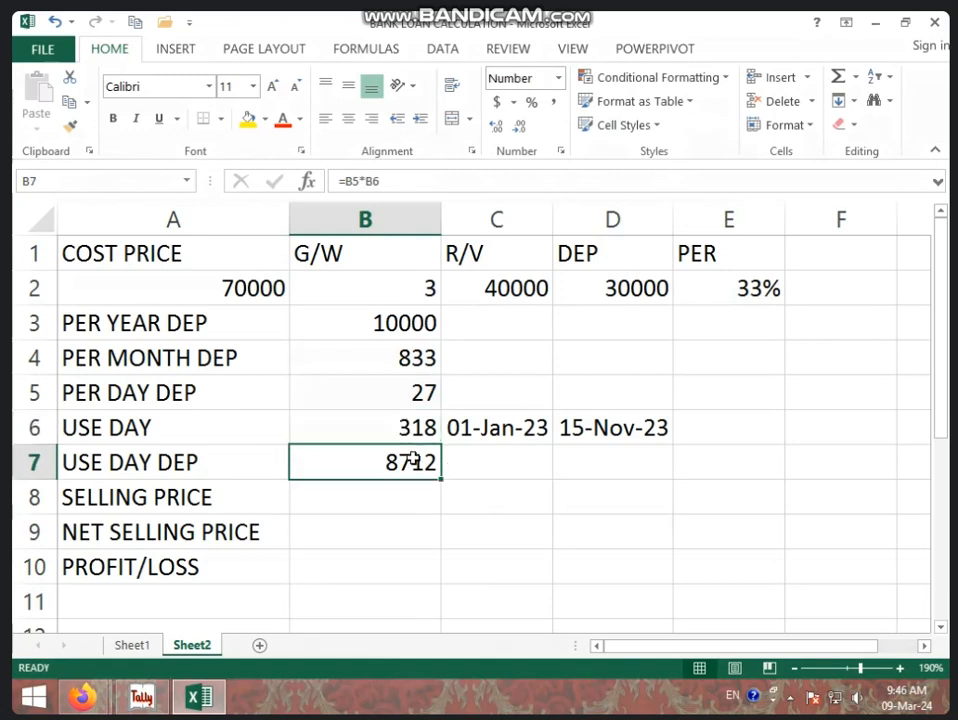
key(BackSpace)
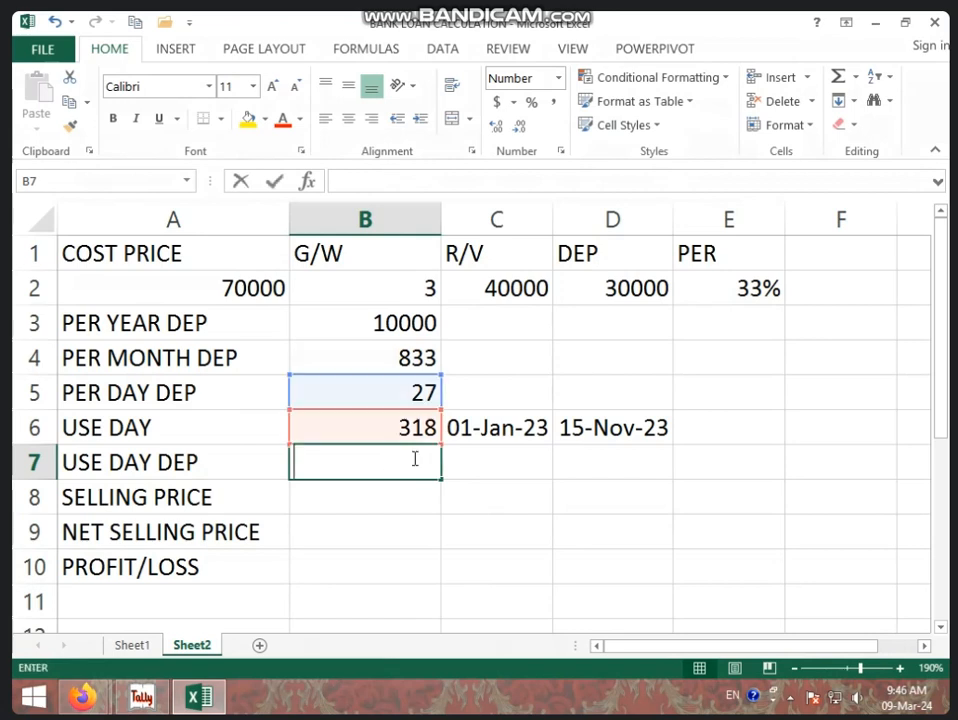
key(Return)
Calculate the used-days depreciation in cell B7 by multiplying the daily depreciation by the days used with =B5*B6.
click(420, 463)
text(=)
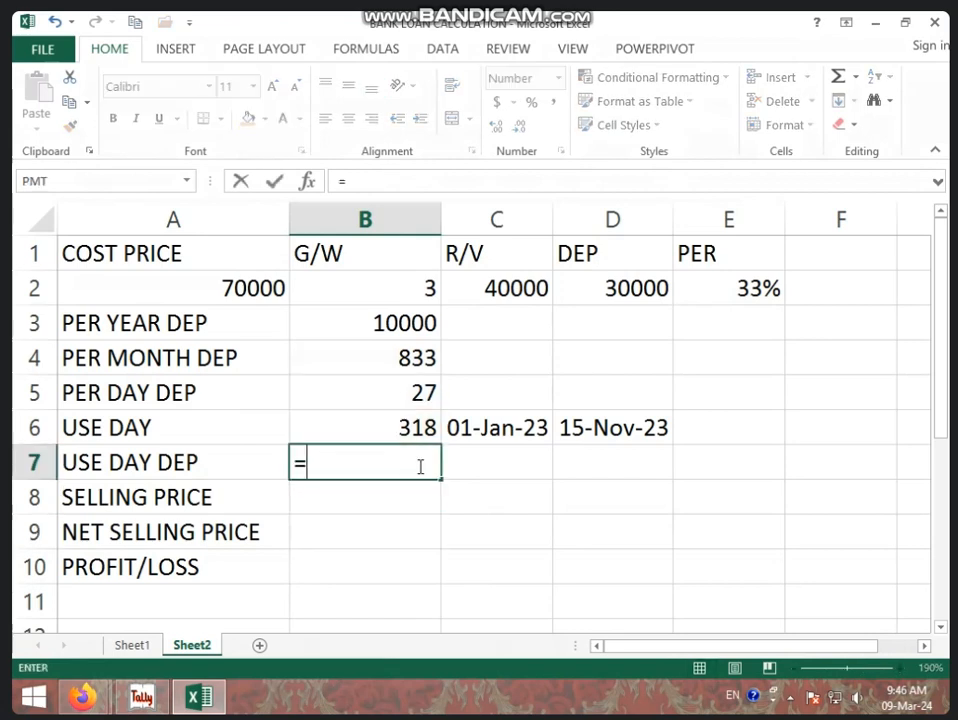
click(410, 403)
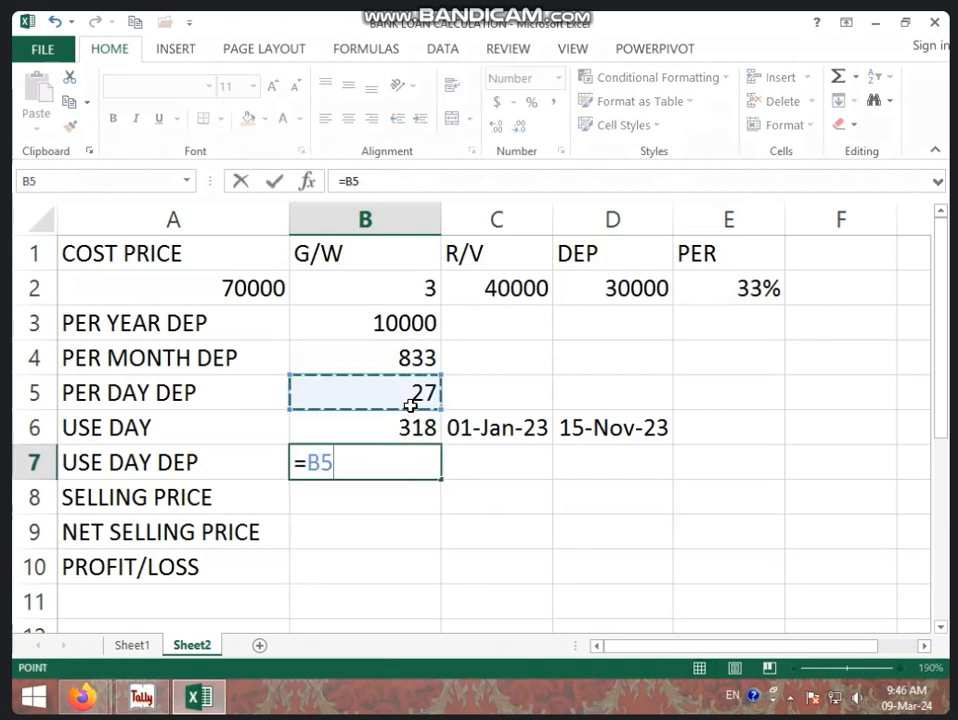
text(*)
click(408, 427)
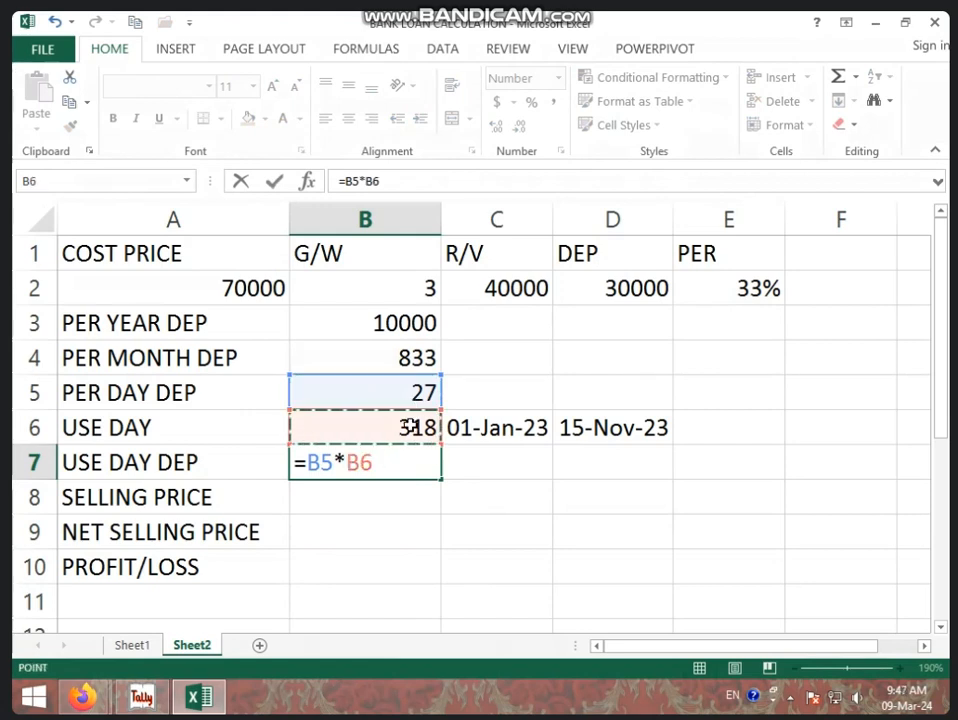
key(Return)
click(413, 472)
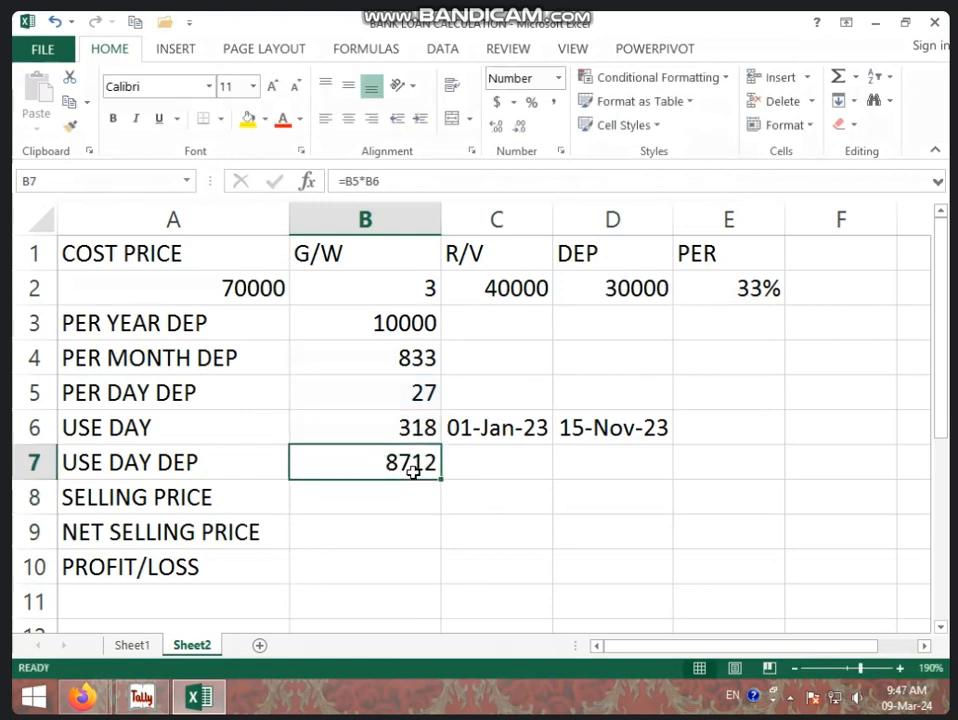
click(609, 428)
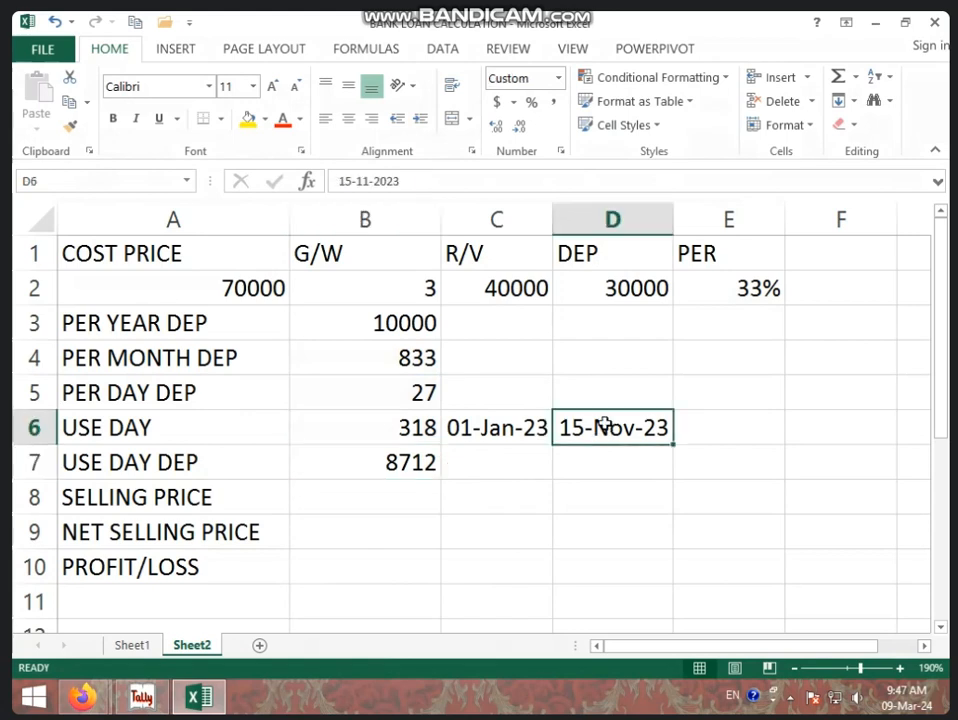
click(525, 427)
click(408, 427)
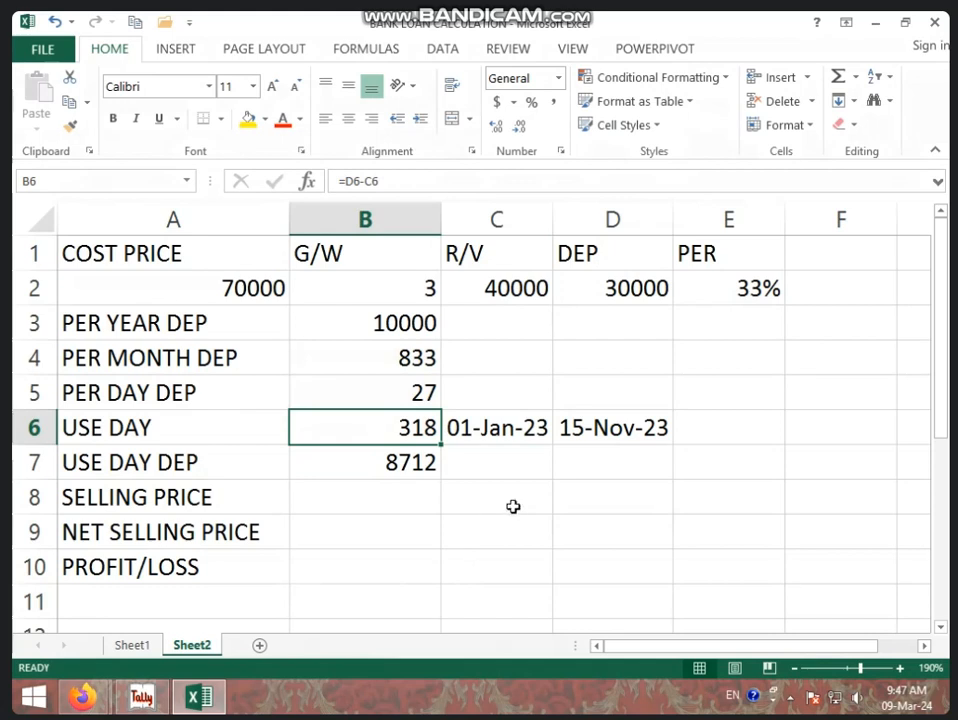
click(740, 287)
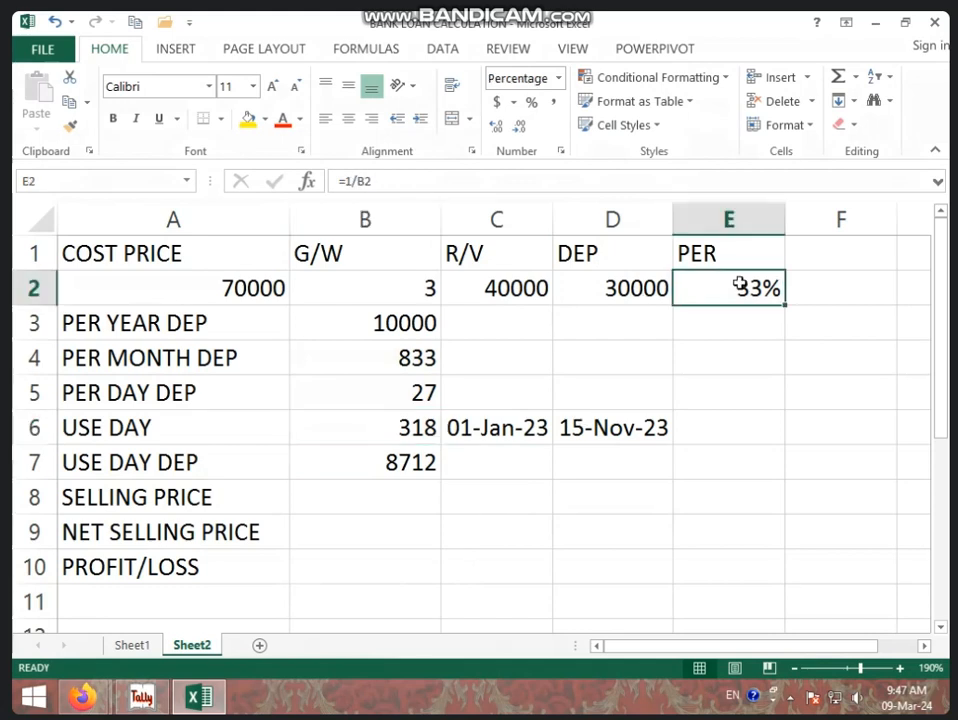
click(737, 316)
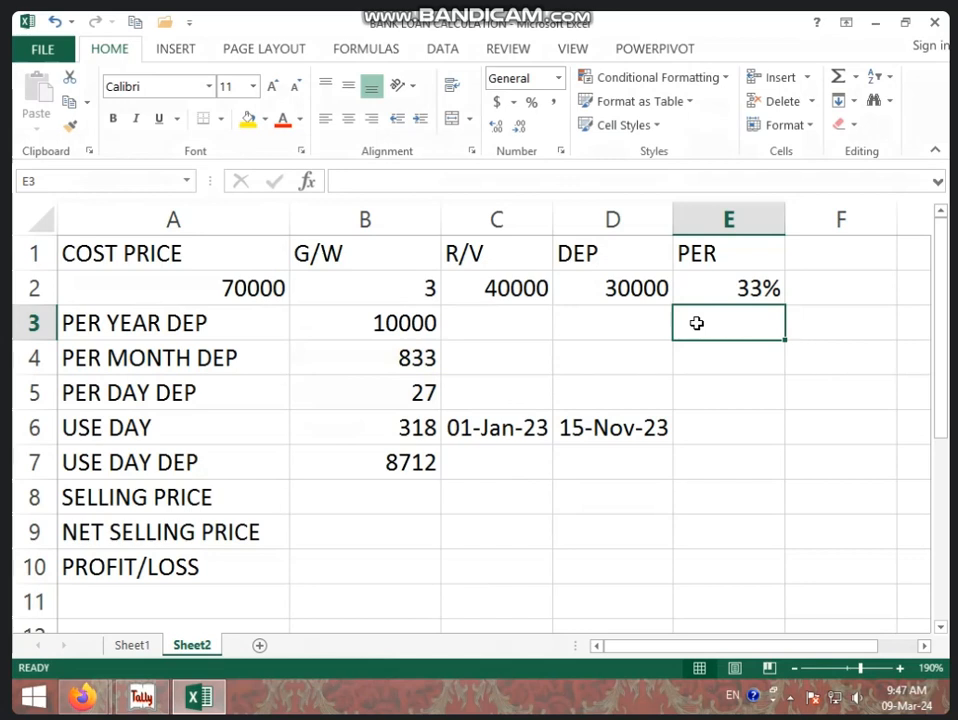
Calculate the selling price in cell B8 by subtracting the used-days depreciation from the cost price with =A2-B7.
click(407, 498)
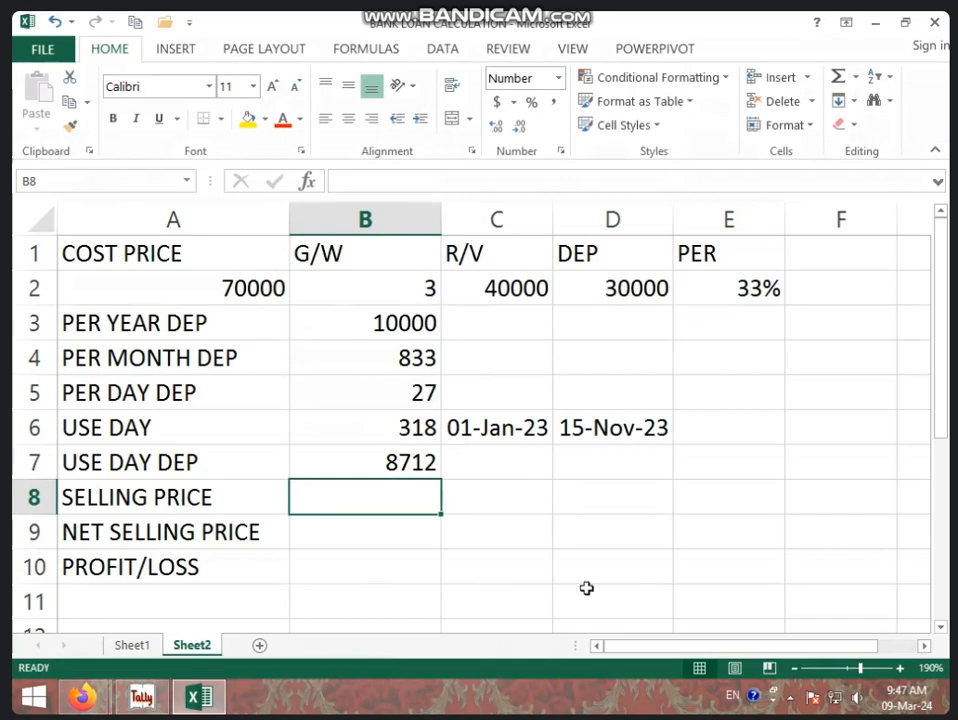
text(=)
click(268, 290)
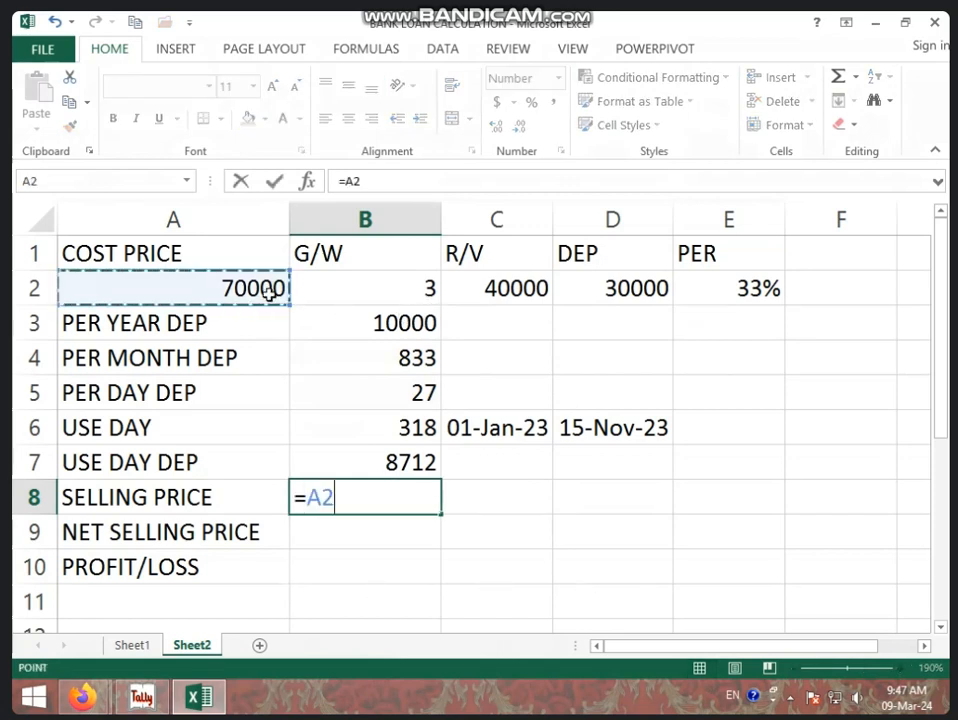
text(-)
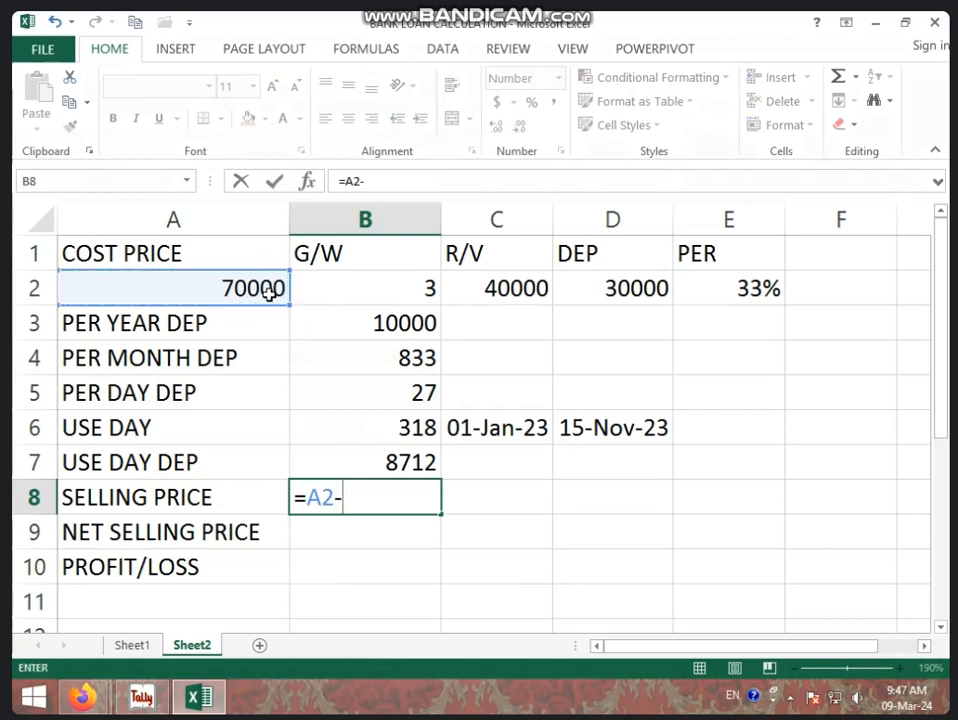
click(415, 461)
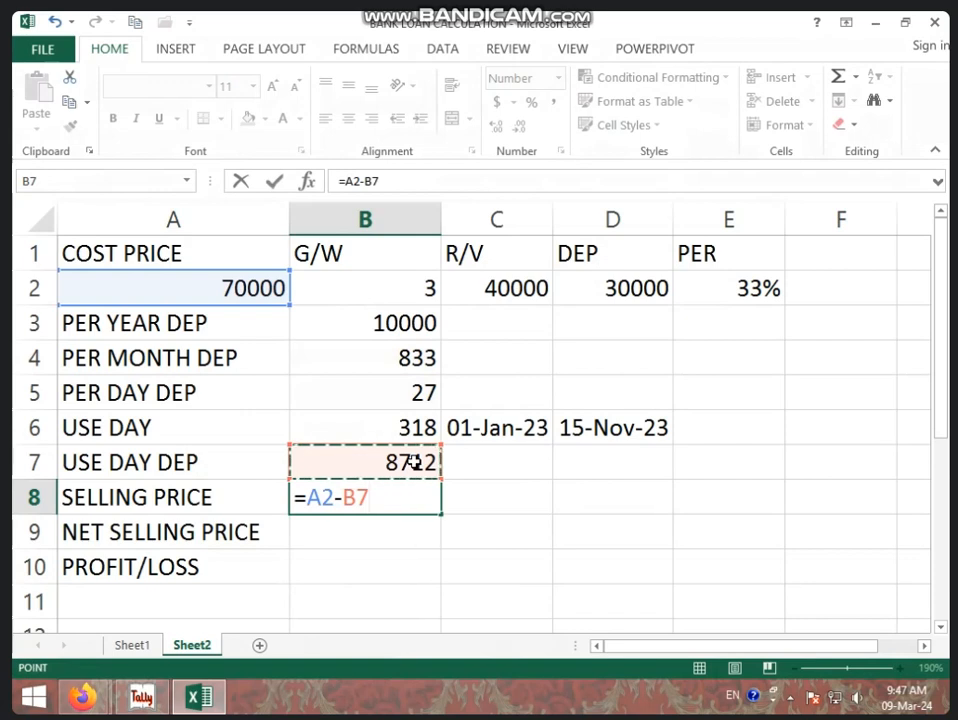
key(Return)
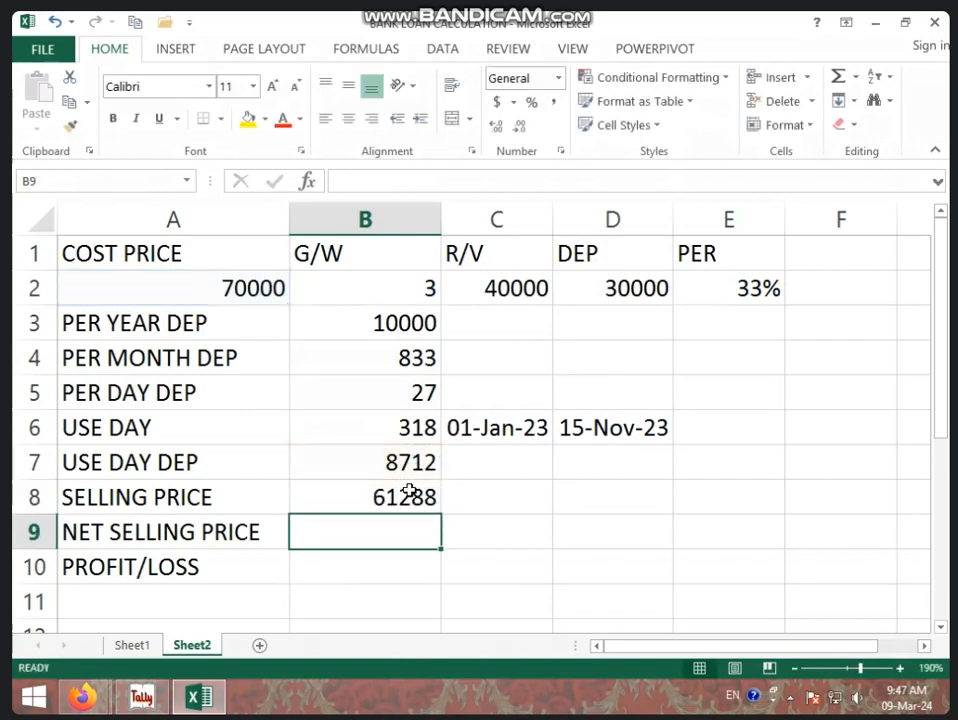
click(410, 491)
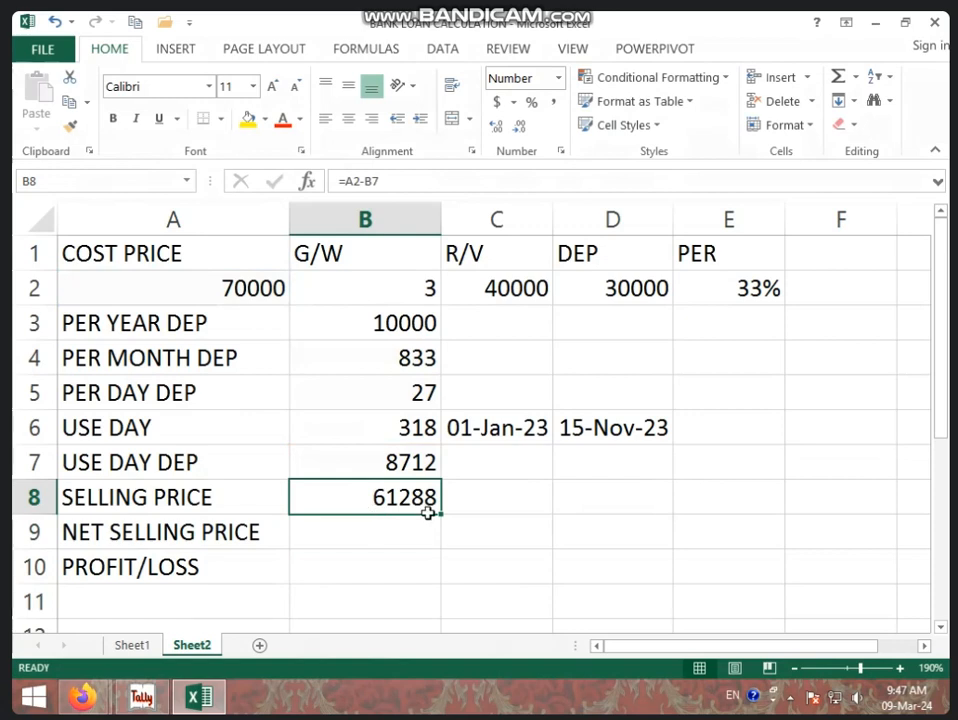
Enter a net selling price of 61000 in cell B9 and replace it with 62000.
click(418, 521)
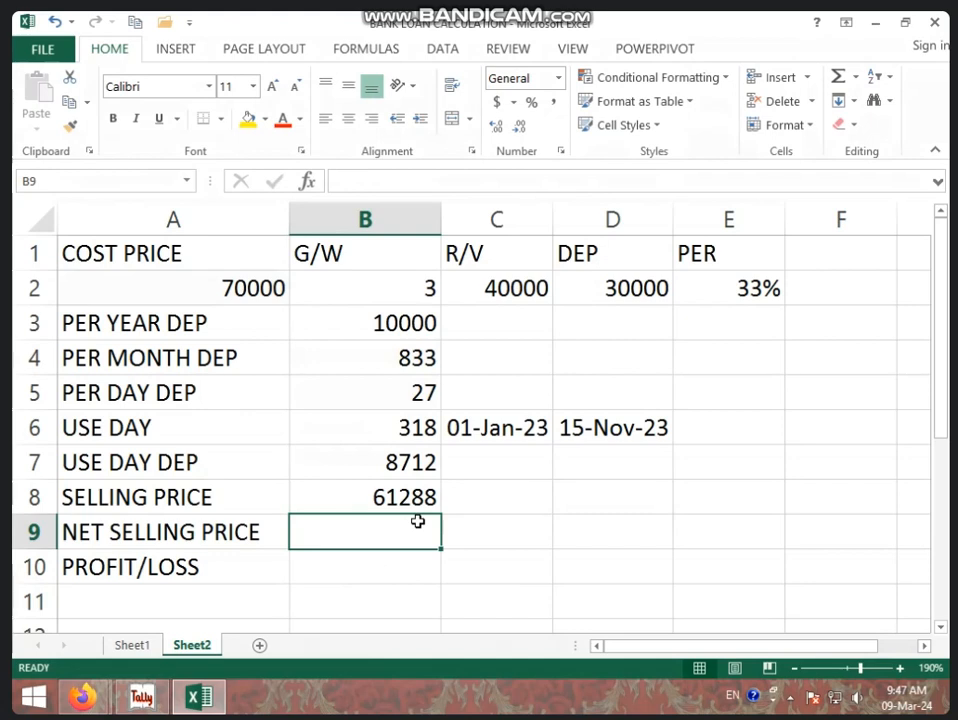
text(61000)
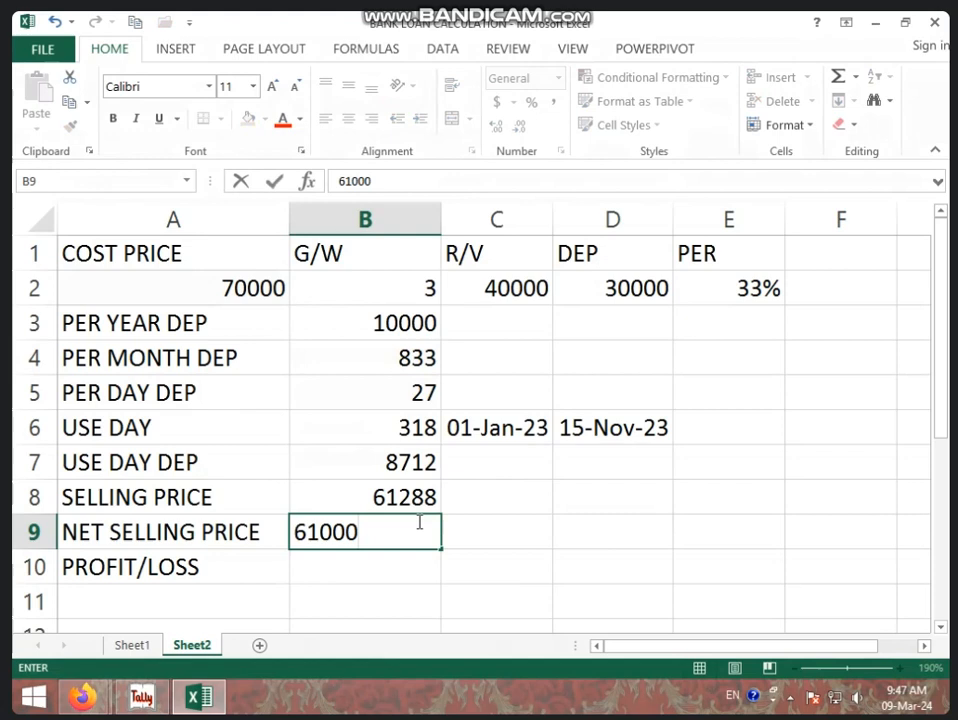
key(Return)
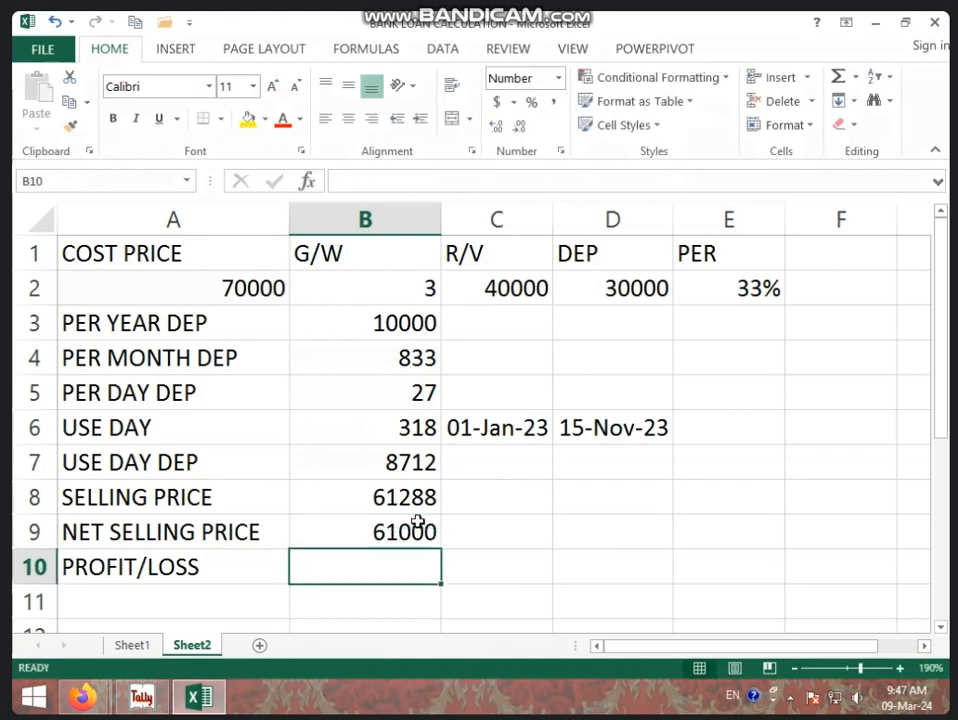
click(418, 521)
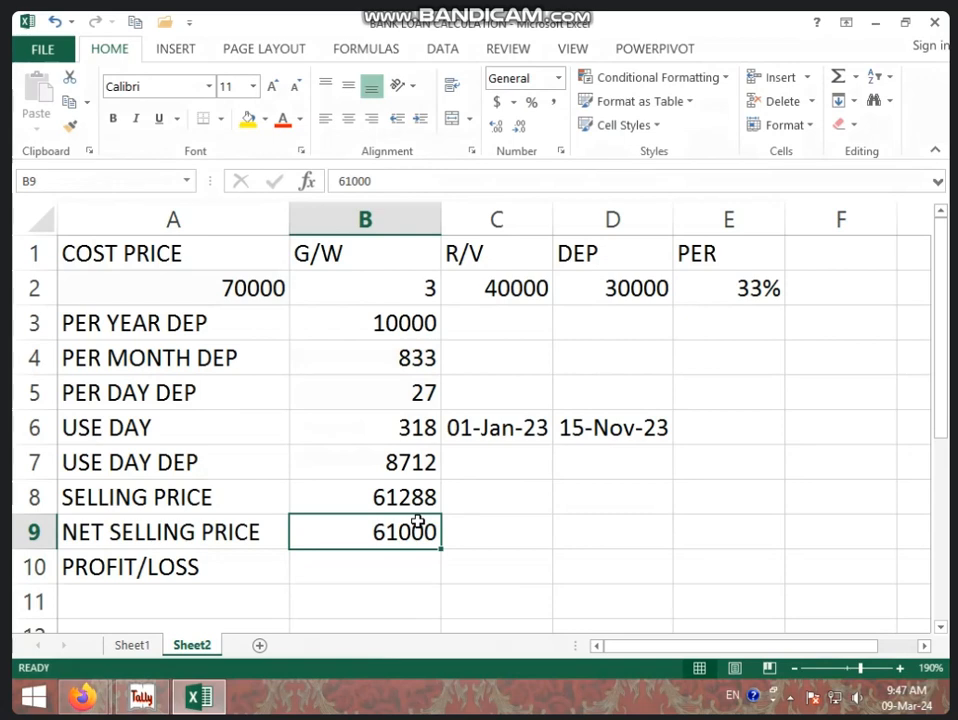
text(62000)
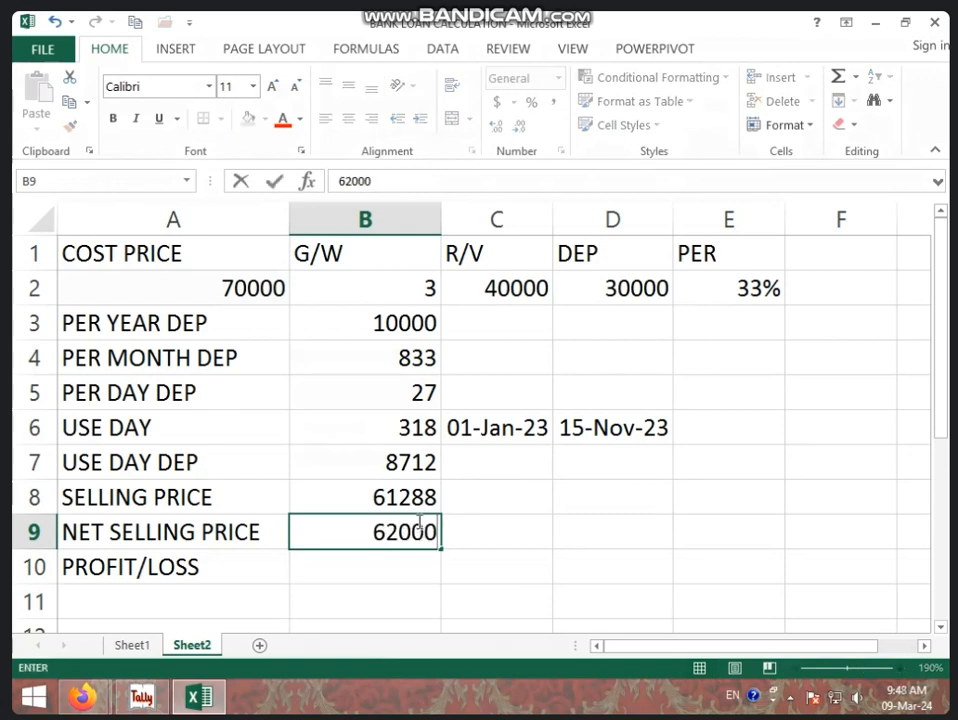
key(Return)
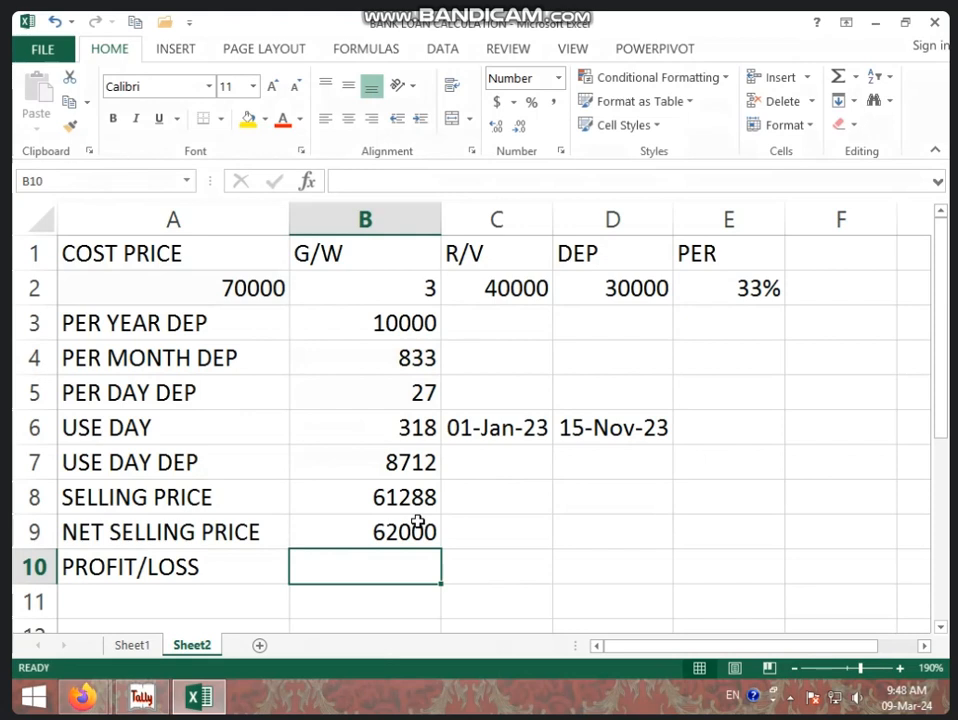
Calculate the profit or loss in cell B10 by subtracting the selling price from the net selling price with =B9-B8.
text(=)
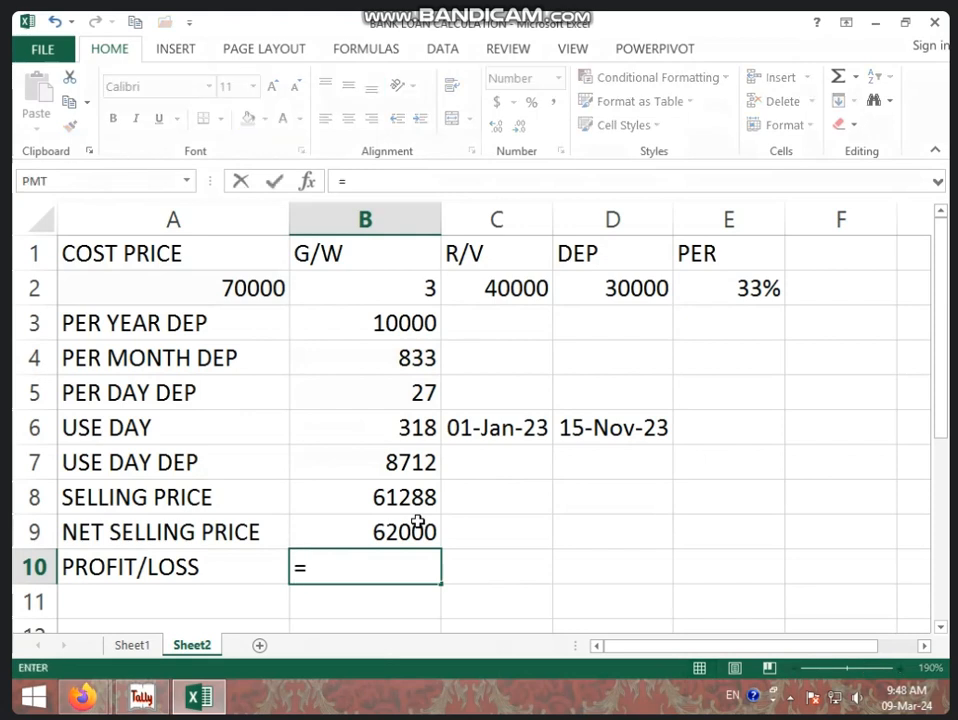
click(417, 521)
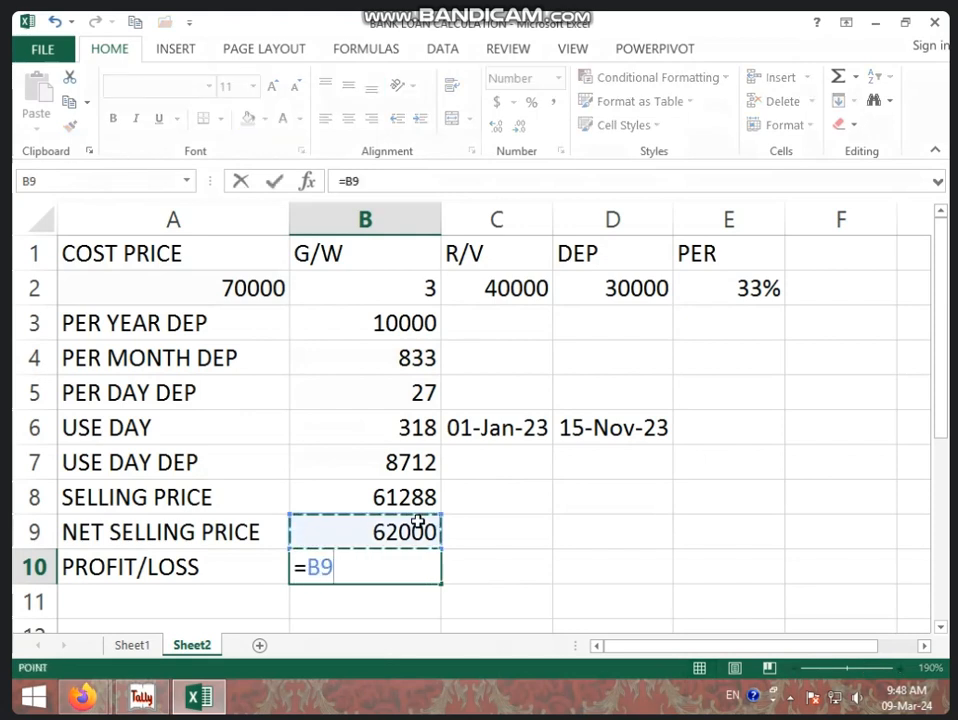
text(-)
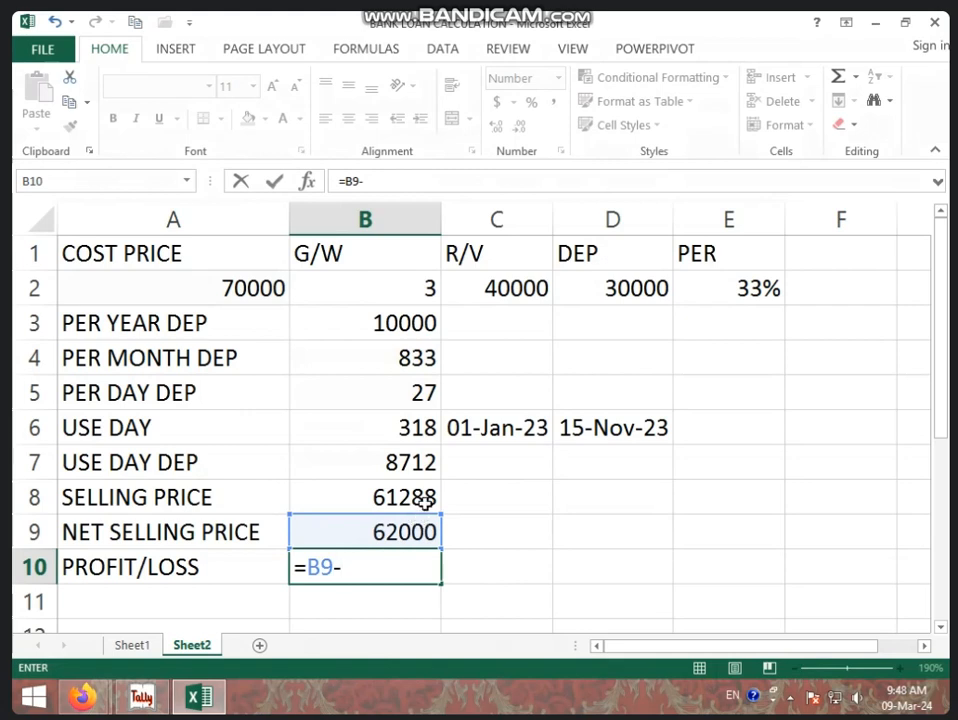
click(424, 499)
key(Return)
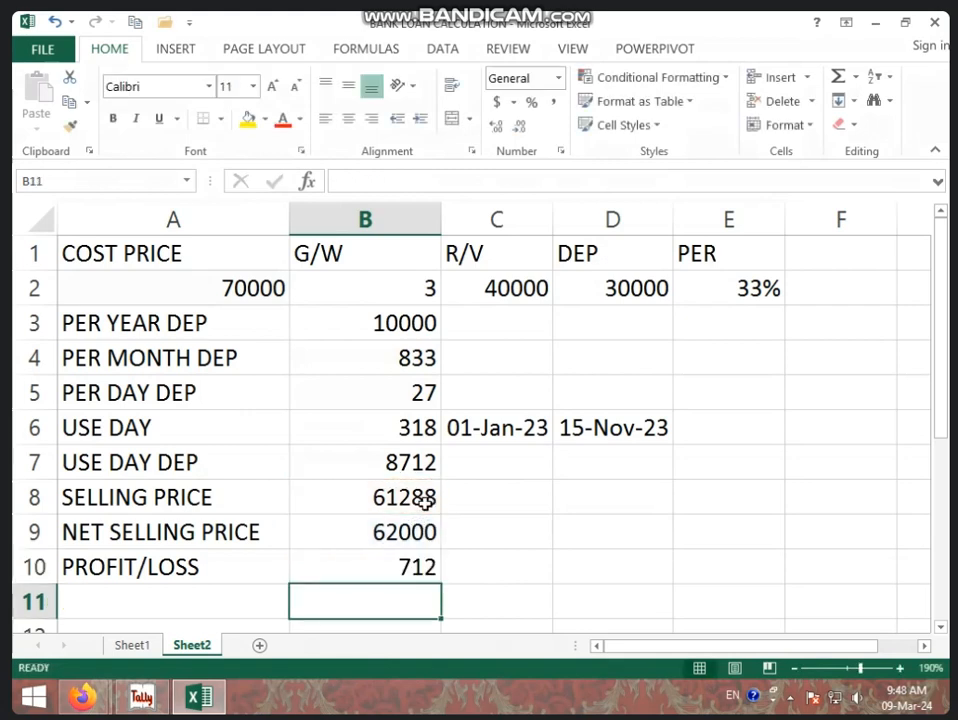
click(402, 572)
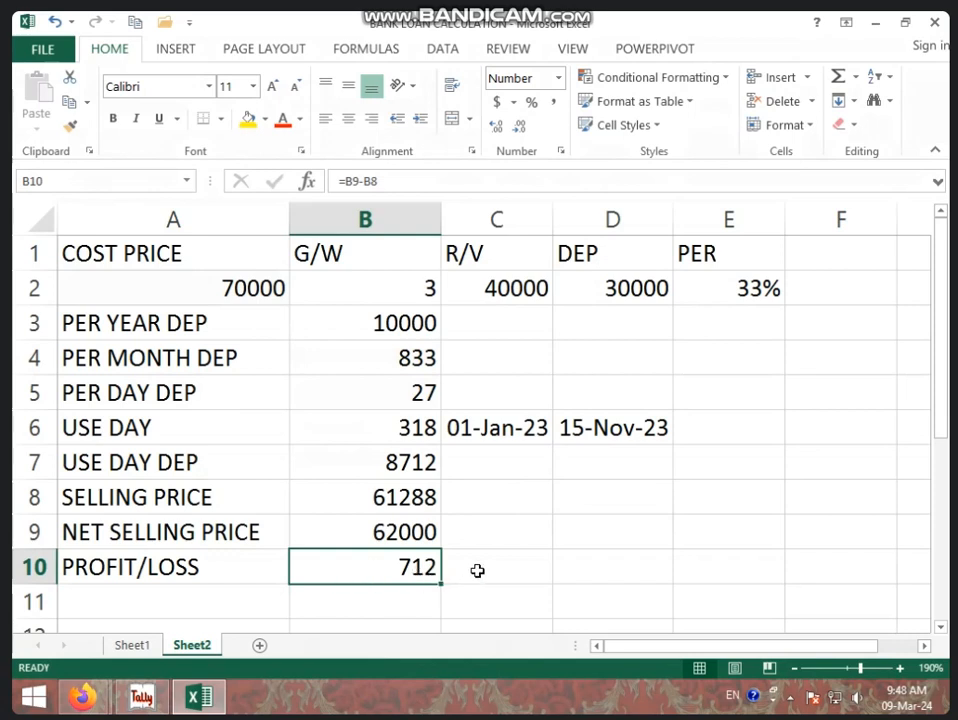
Change the net selling price in cell B9 to 61000.
click(408, 534)
text(61000)
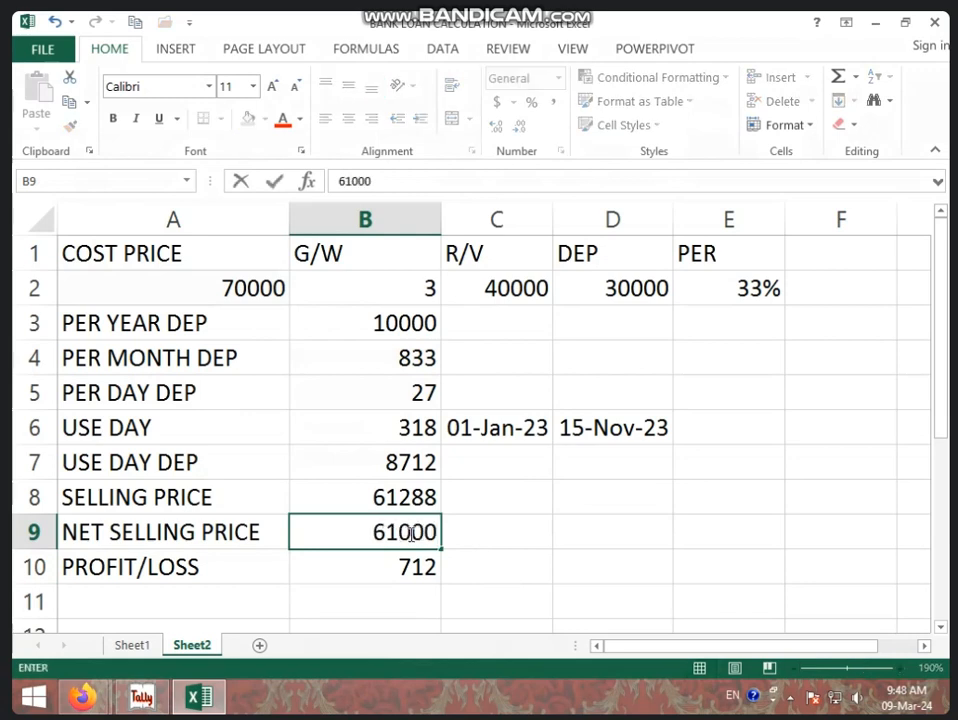
key(Return)
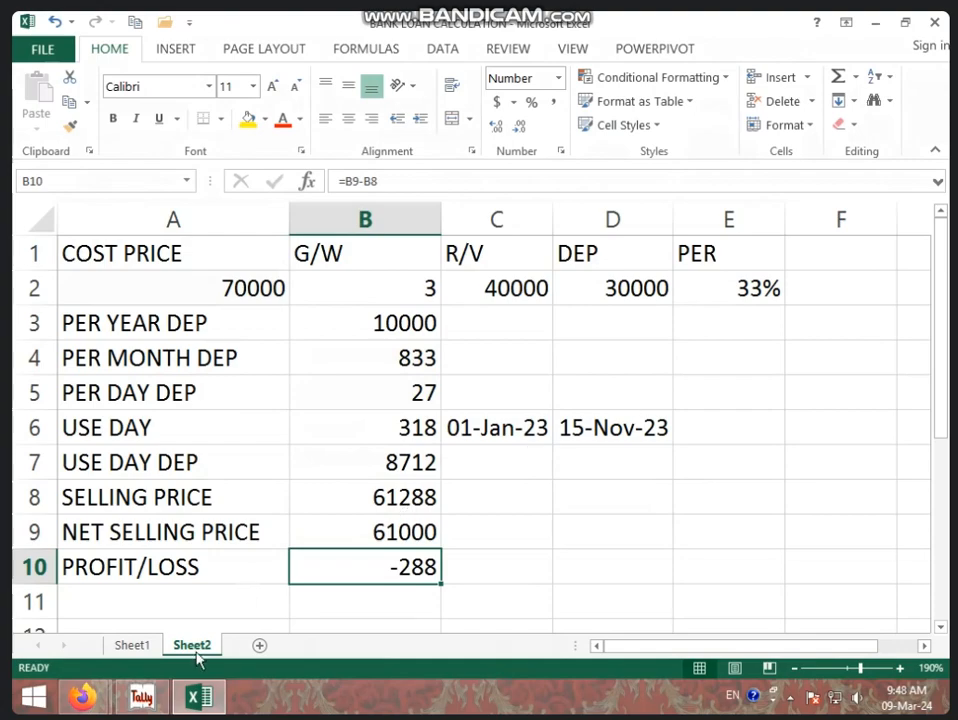
Switch to Tally and start a new journal voucher.
click(148, 697)
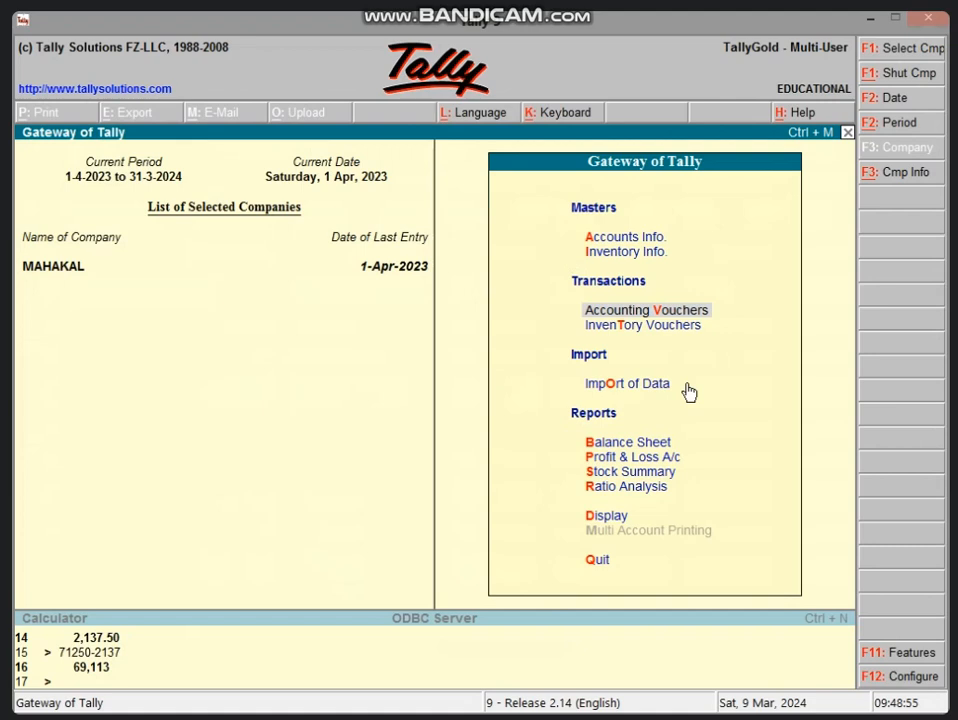
key(Return)
key(F7)
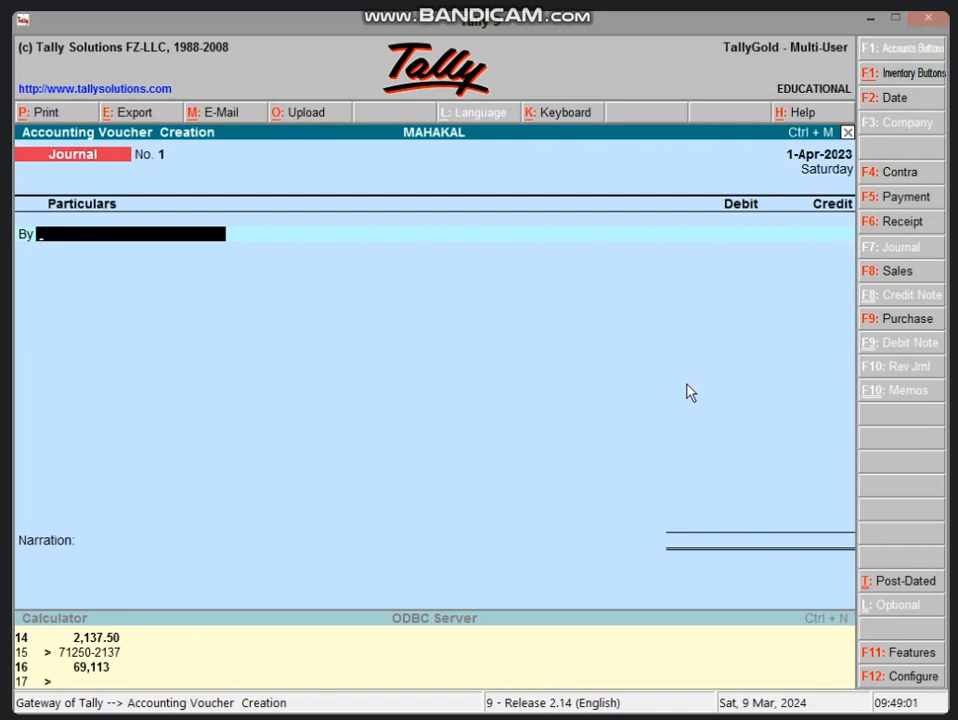
Create the ledger DEP A/C under Indirect Expenses and use it as the journal voucher's debit account.
key(alt+c)
text(DEP)
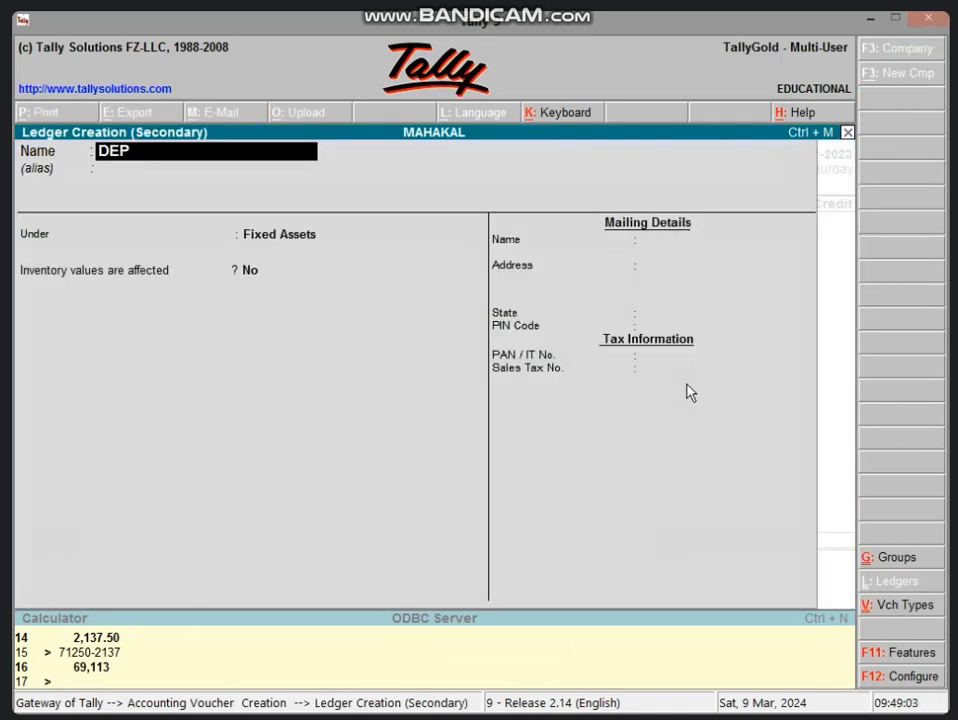
text( A/C)
key(Return)
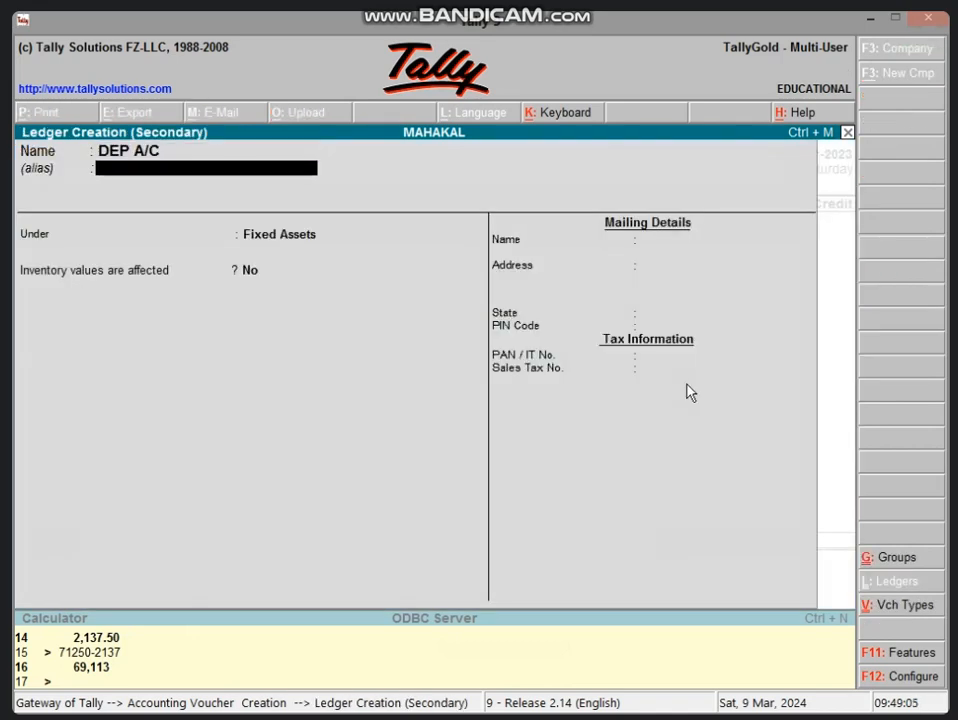
key(Return)
text(IND)
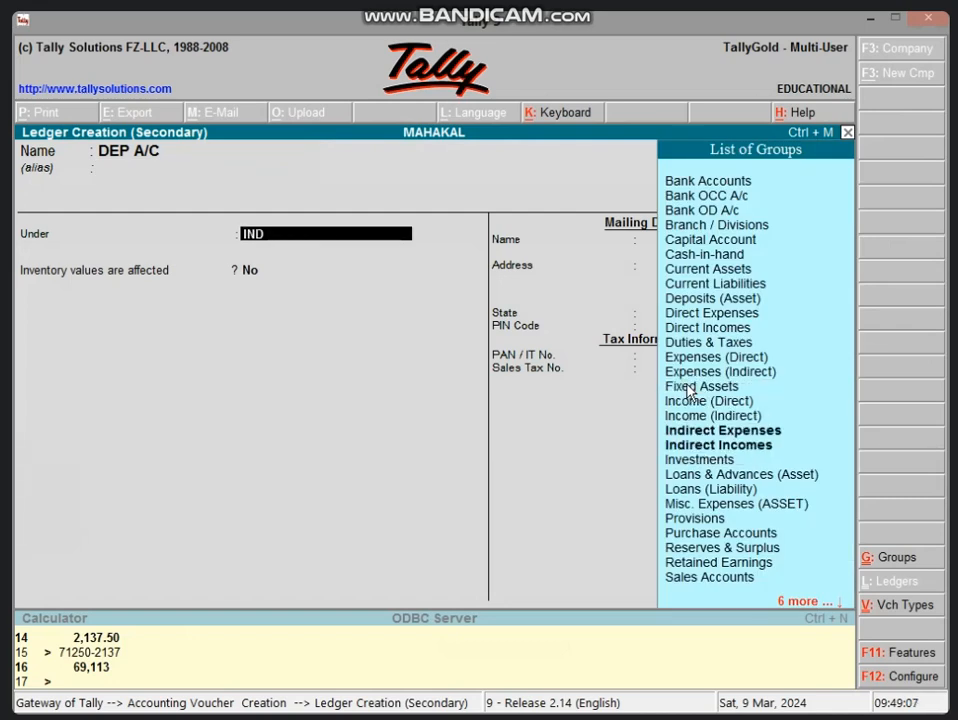
key(Return)
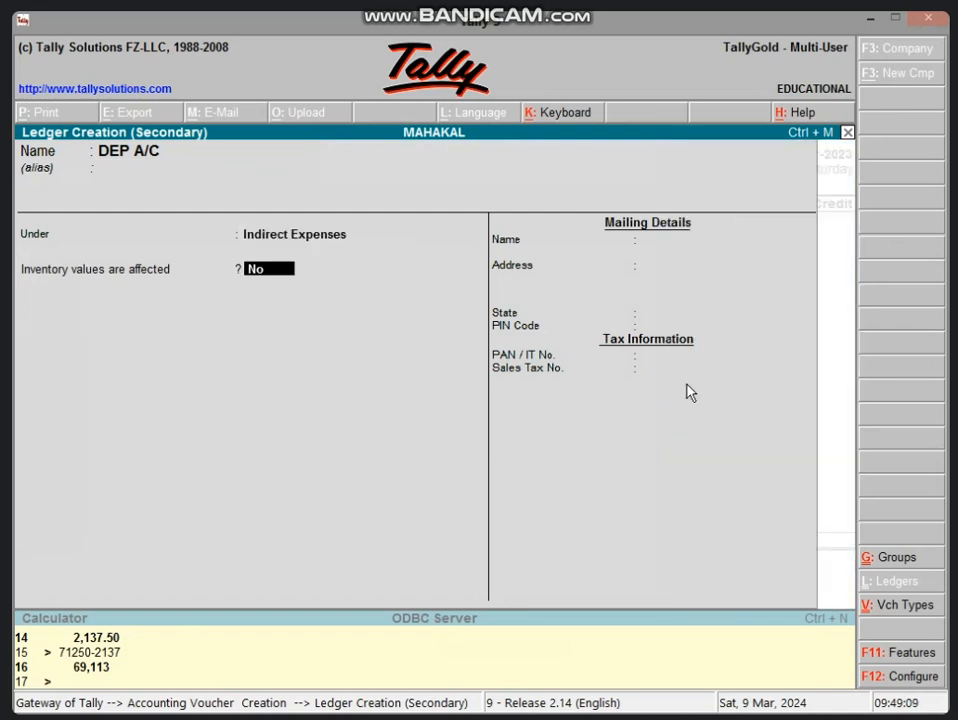
key(Return)
key(Return)
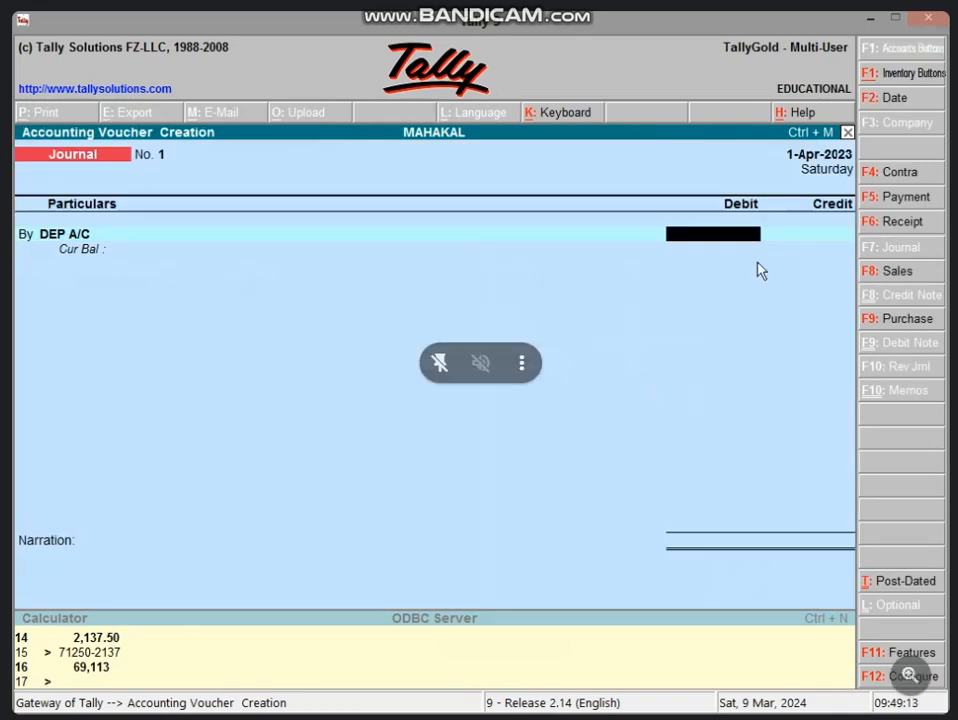
Check the used-day depreciation in Excel cell B7, return to Tally and enter 8712 as the debit amount for DEP A/C.
click(868, 18)
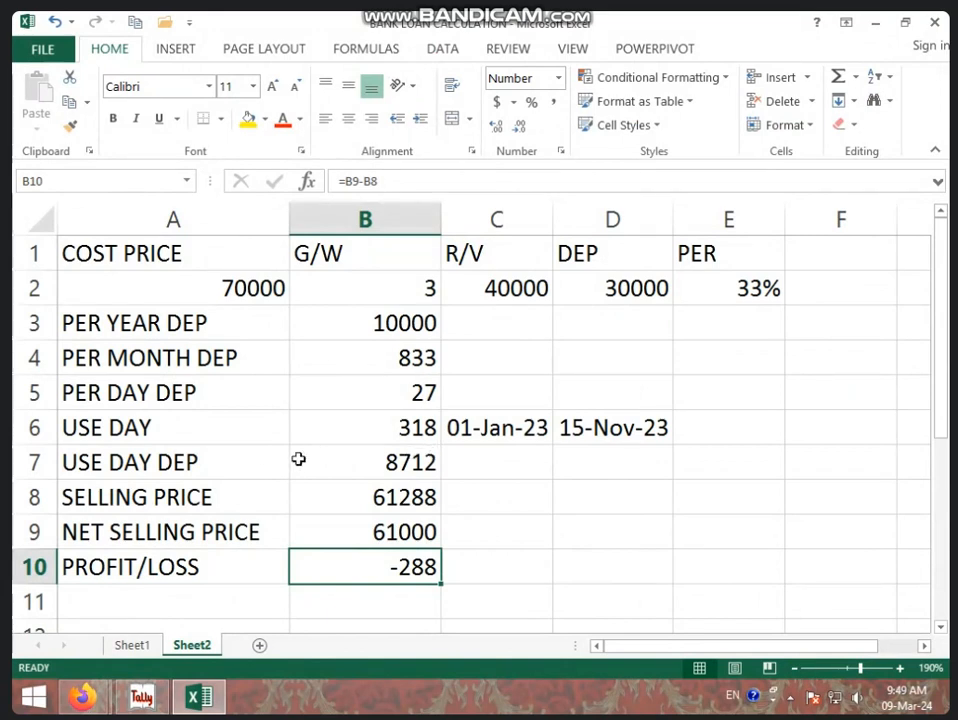
click(331, 459)
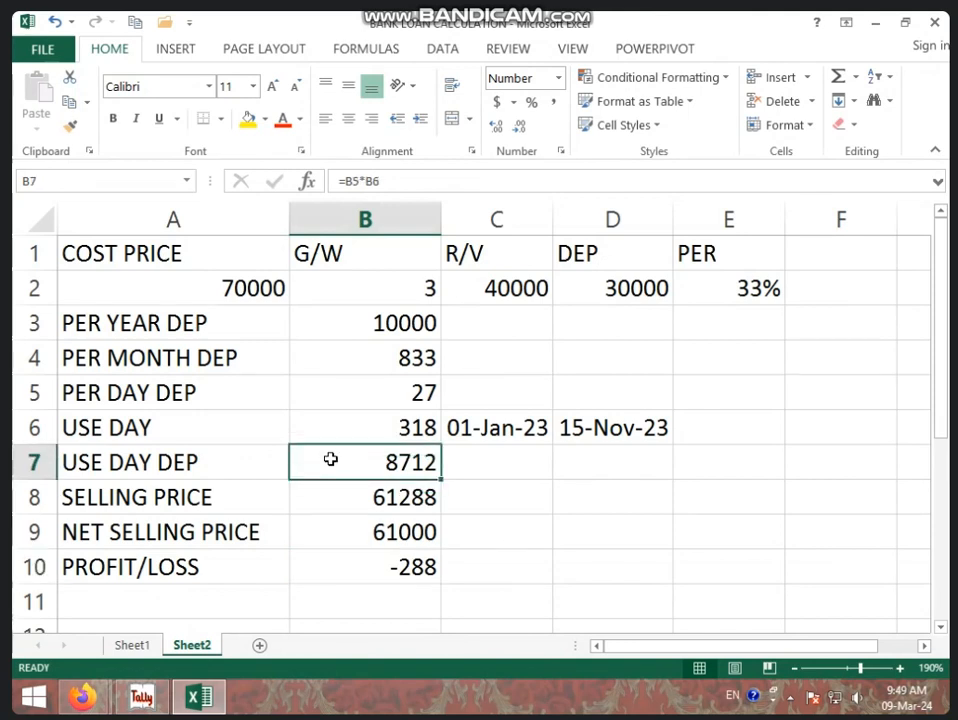
click(418, 435)
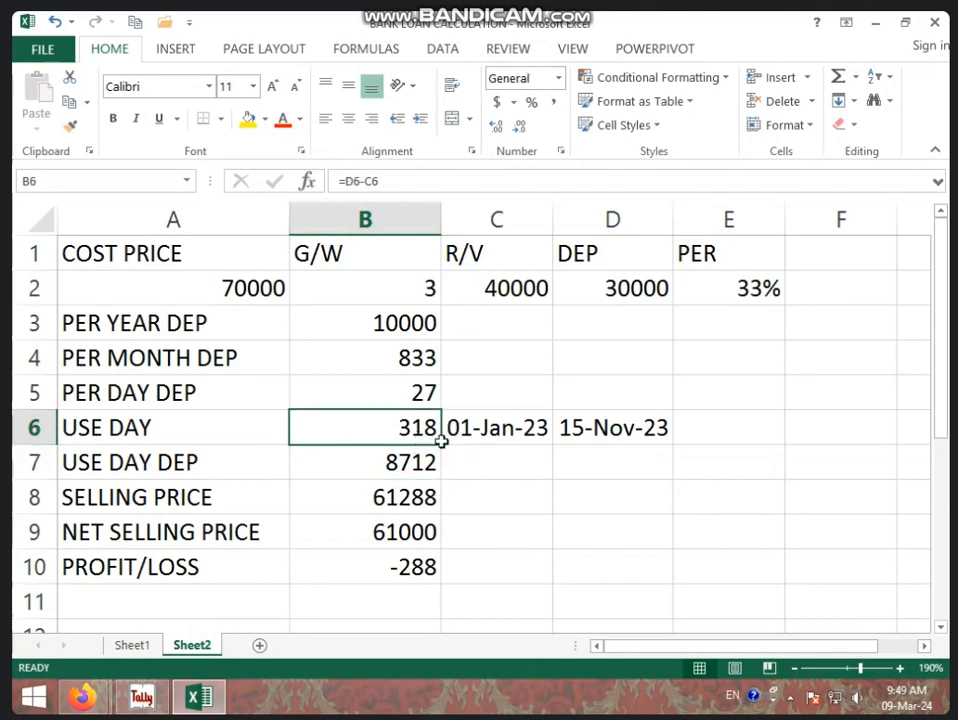
click(410, 460)
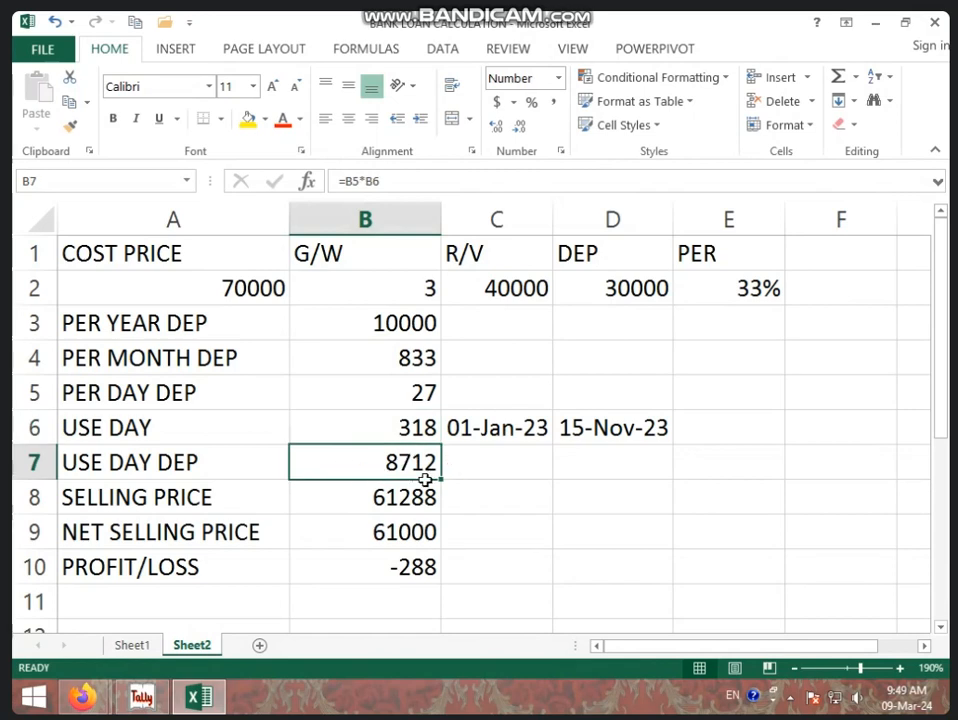
click(141, 697)
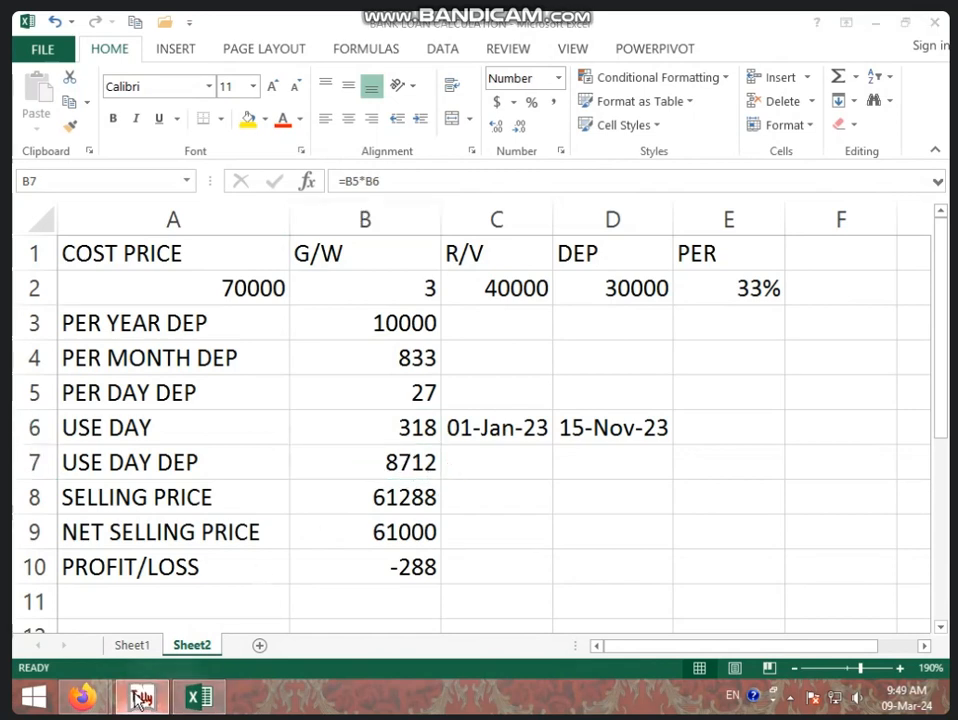
text(8712)
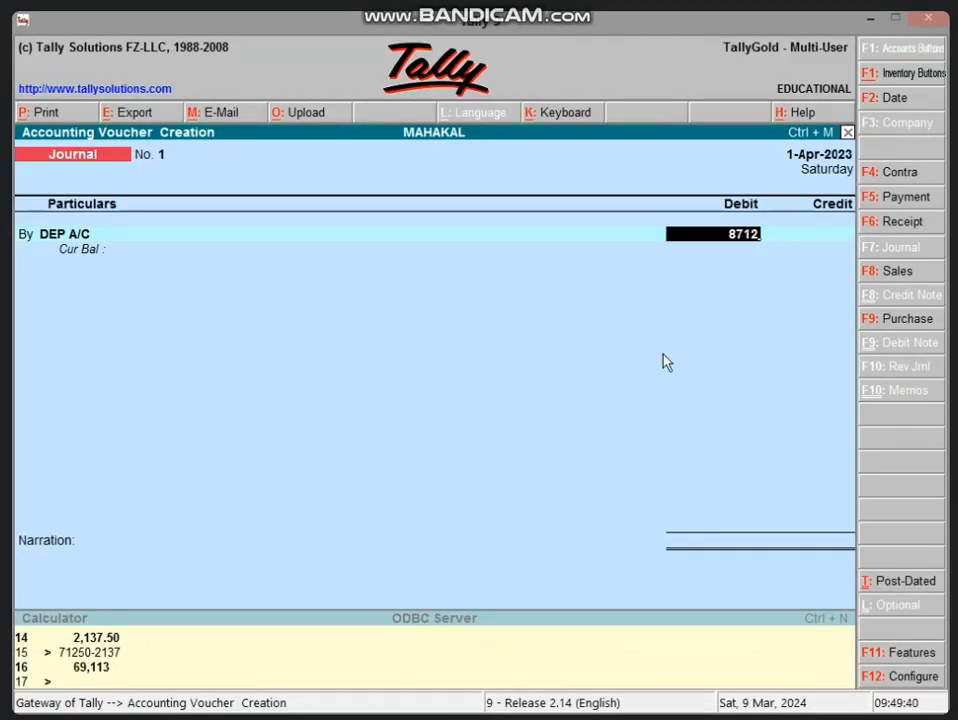
key(Return)
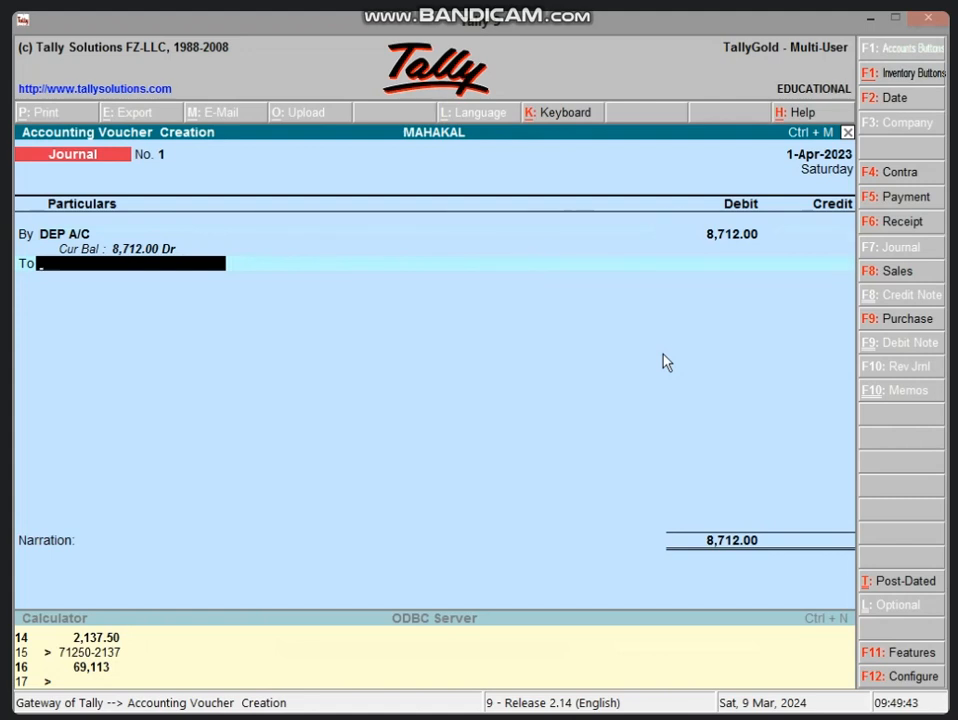
Credit FURNITURE A/C with 8,712.00, leave the narration blank and save the depreciation journal voucher.
text(FU)
key(Return)
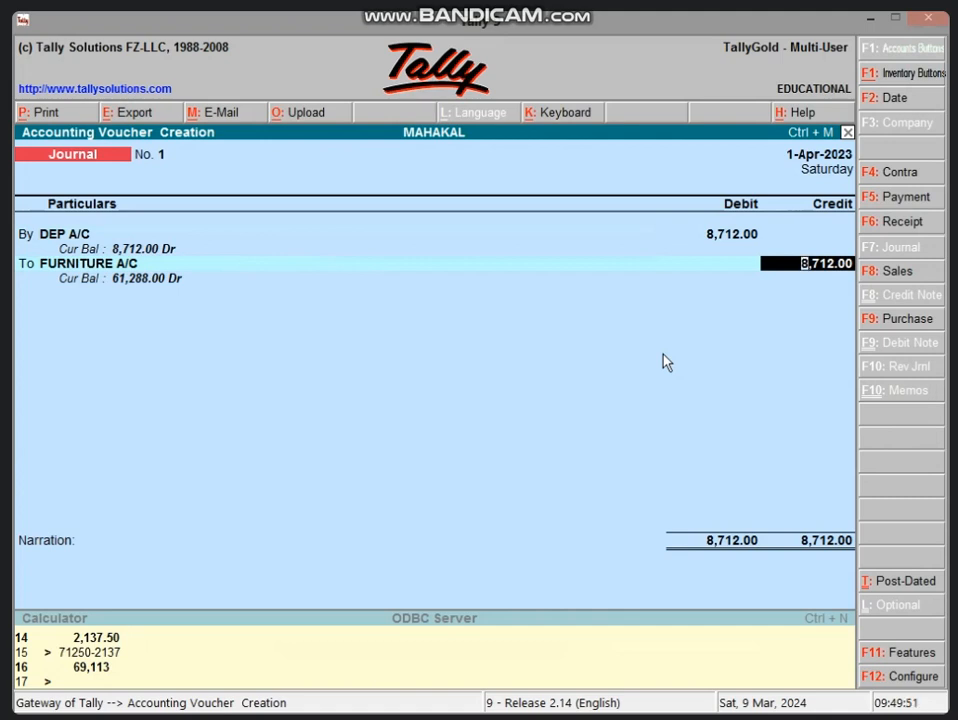
key(Return)
key(Return)
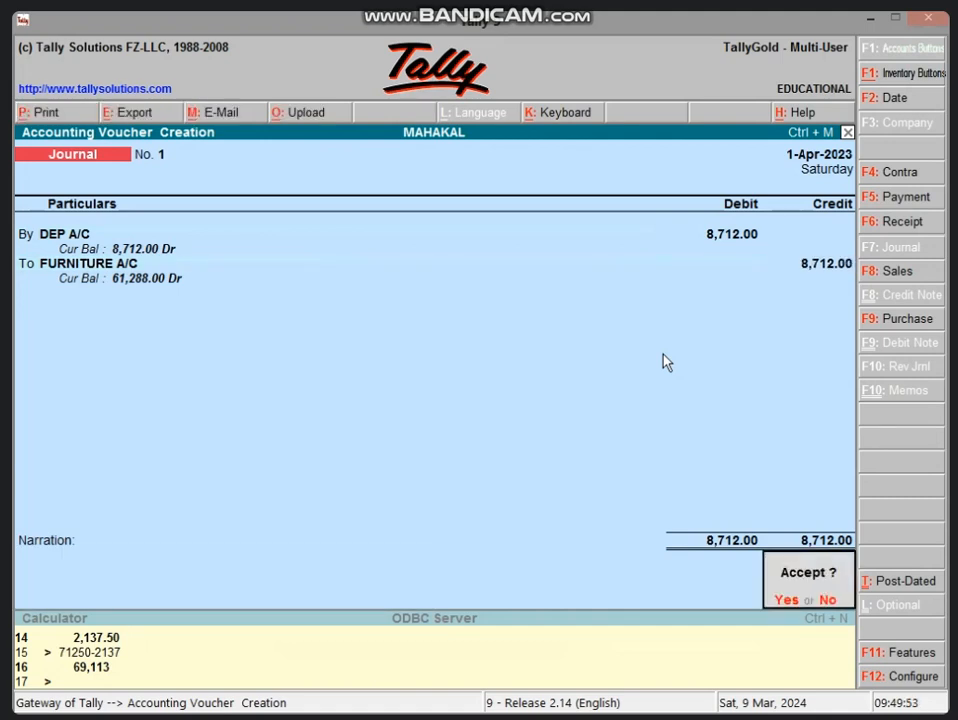
key(Return)
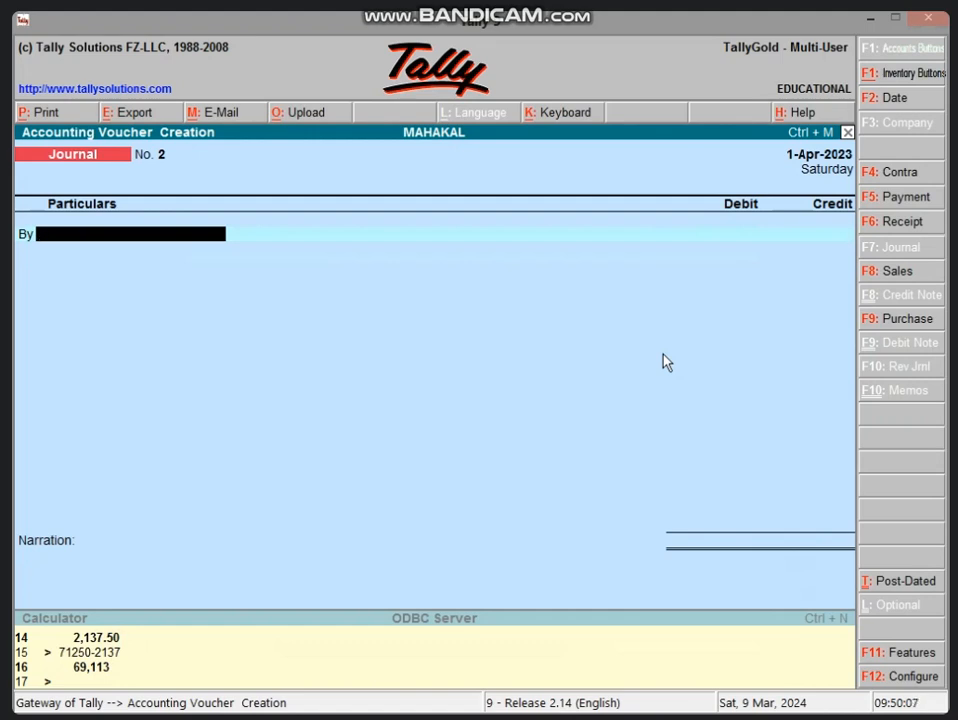
Start a receipt voucher and choose FURNITURE A/C as its credit account.
key(F6)
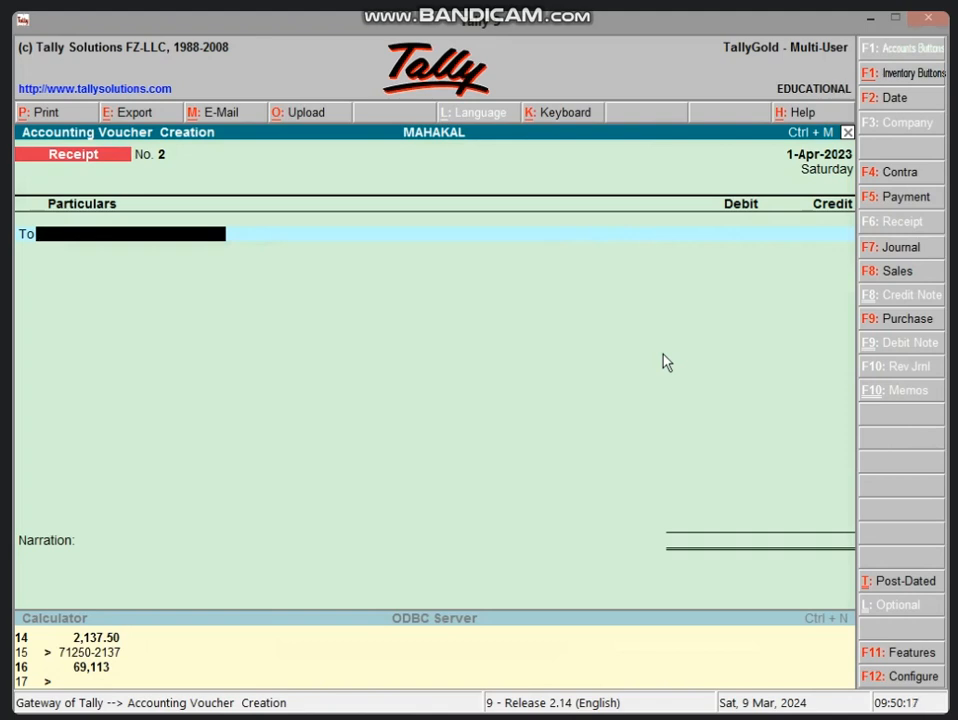
key(F7)
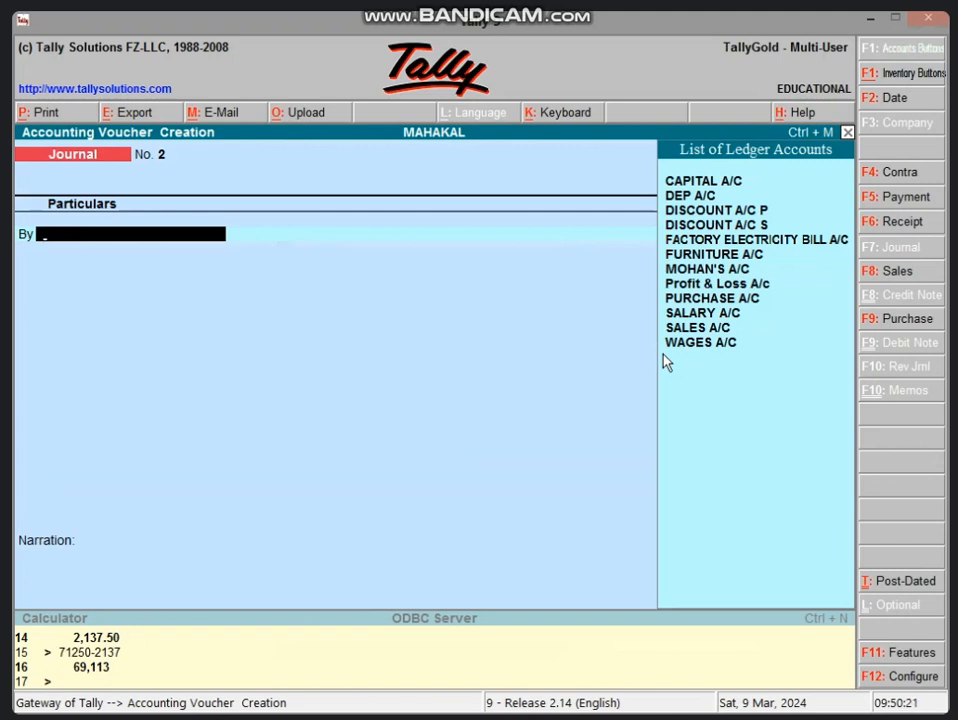
key(F6)
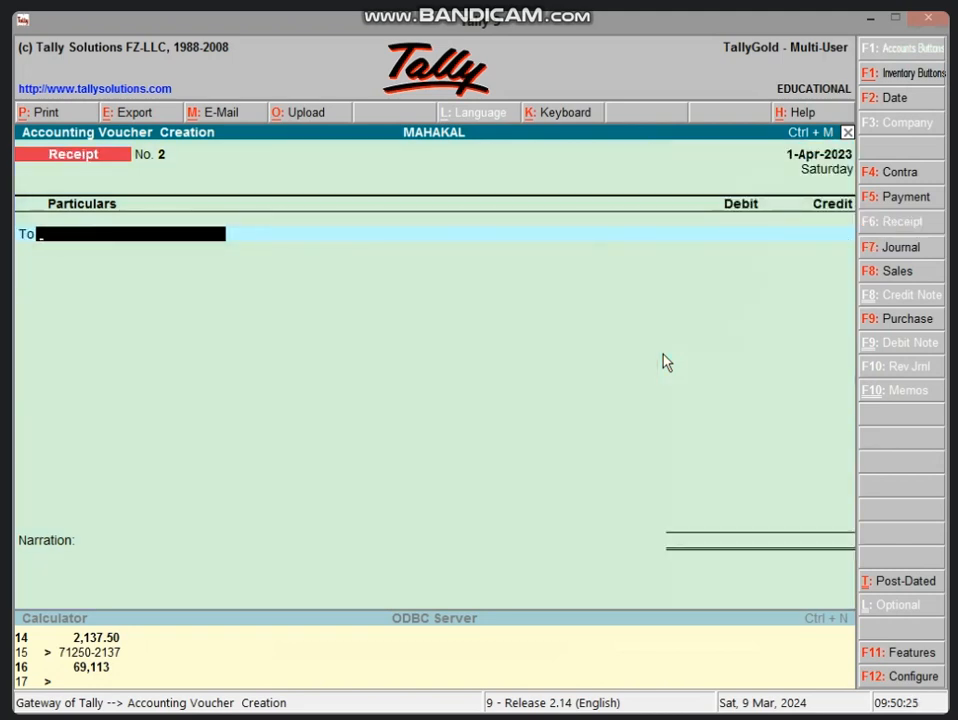
text(FU)
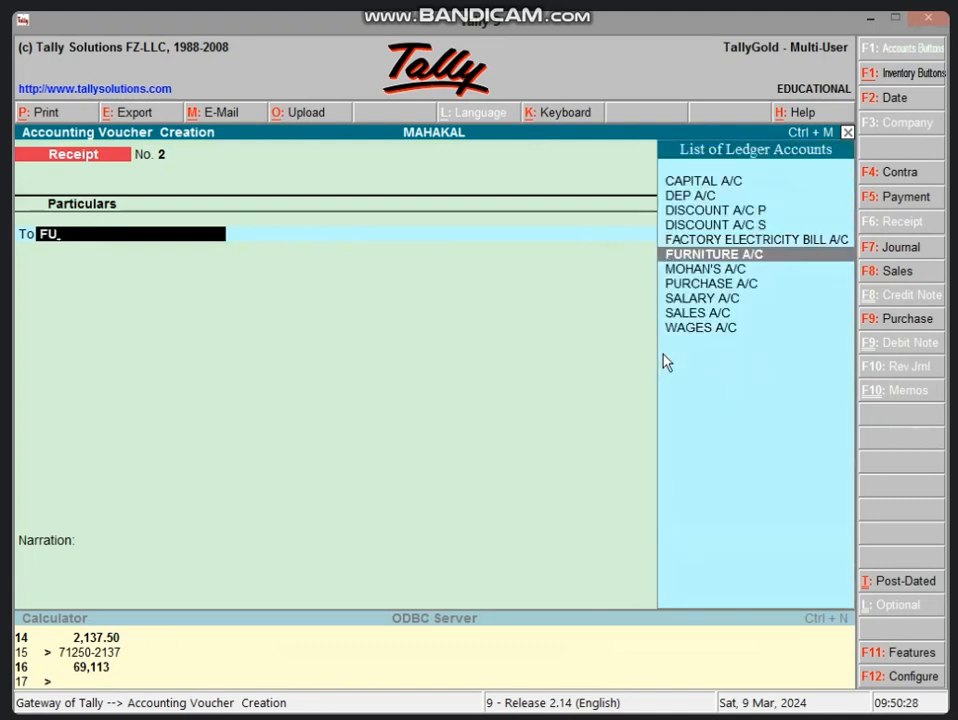
key(Return)
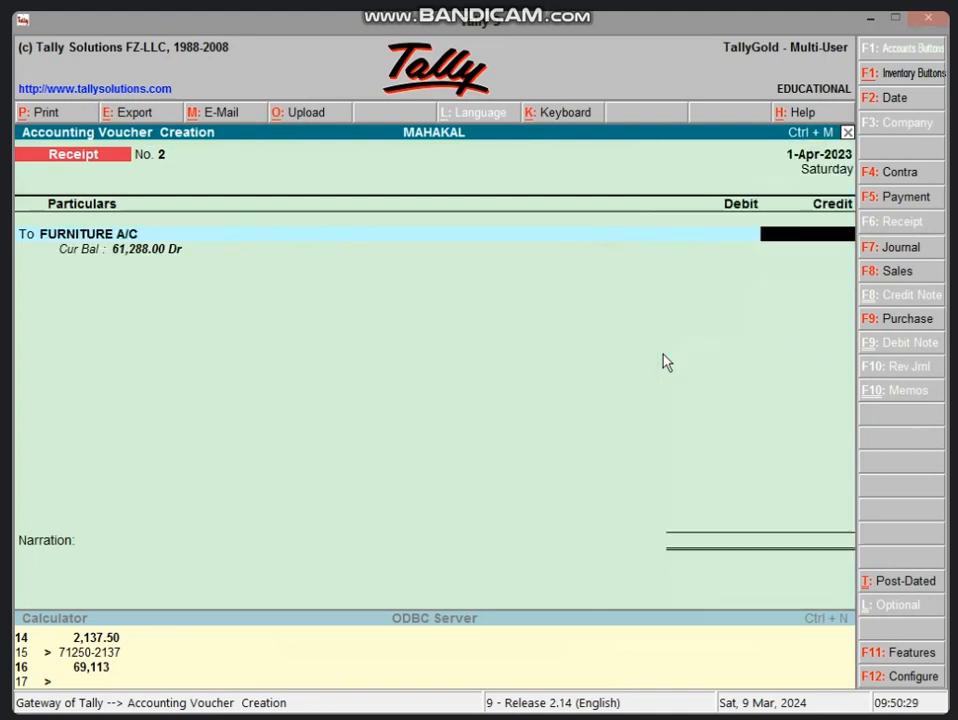
Check the net selling price in Excel cell B9, return to Tally and enter 61000 as the furniture credit amount.
click(866, 22)
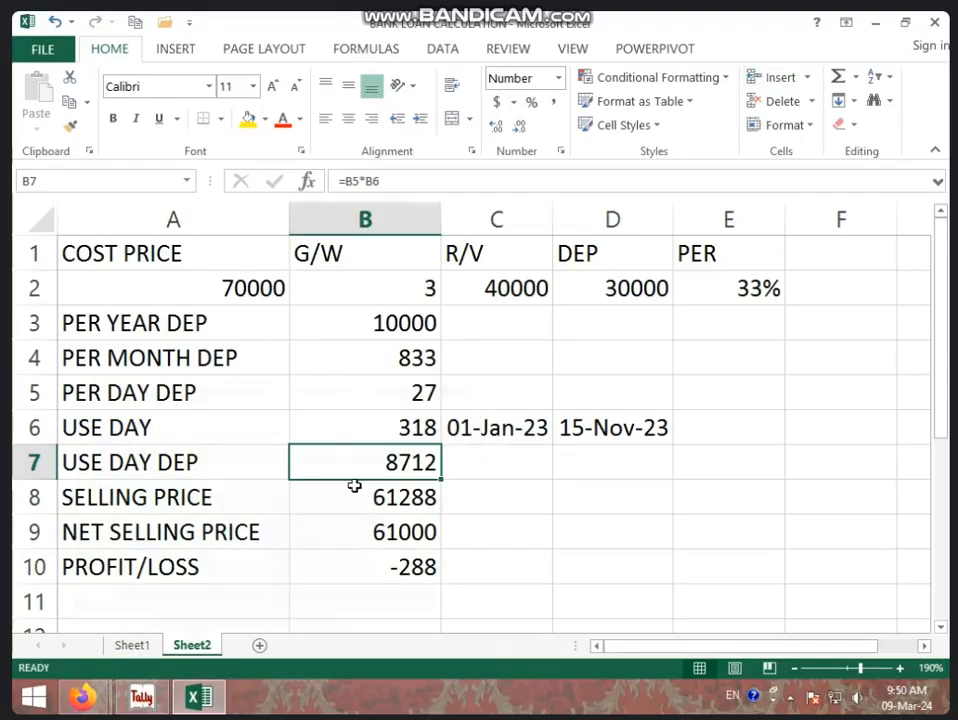
click(309, 535)
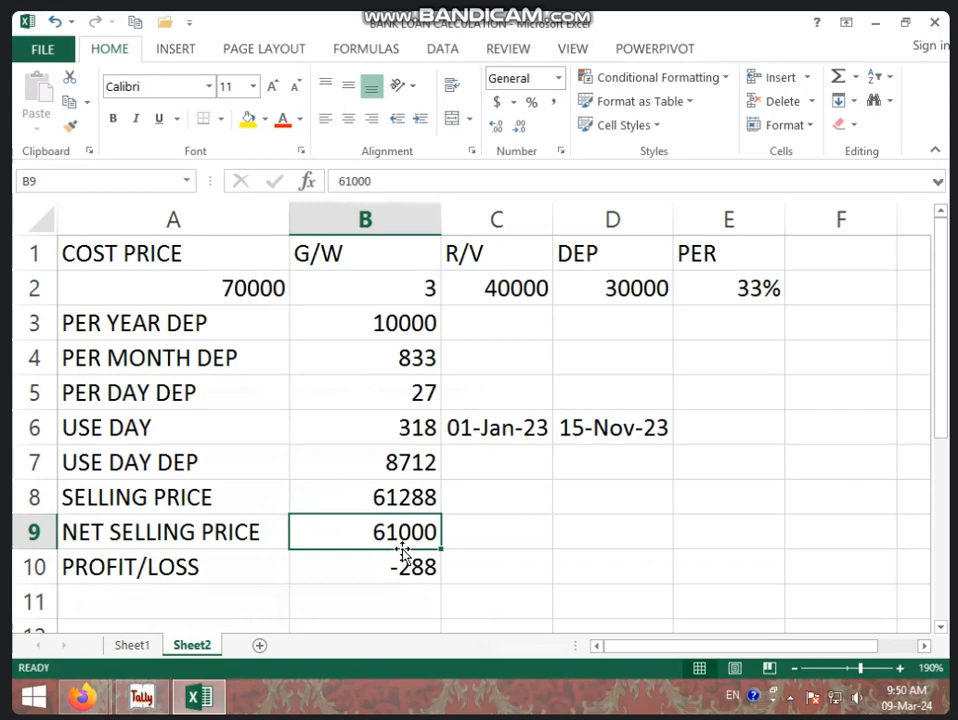
click(148, 684)
text(61)
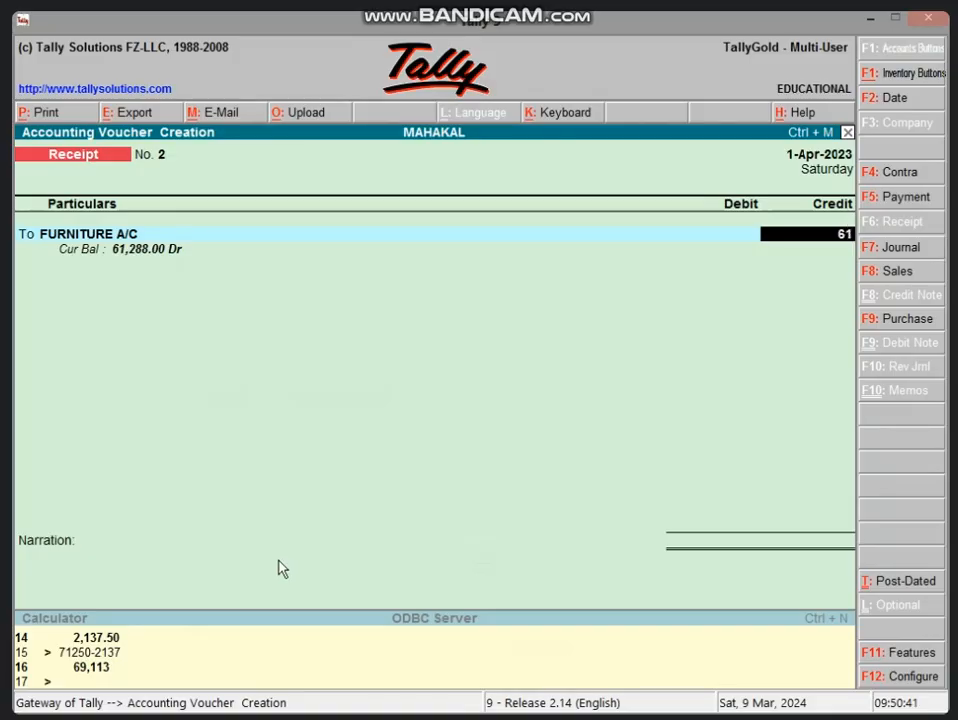
text(000)
key(Return)
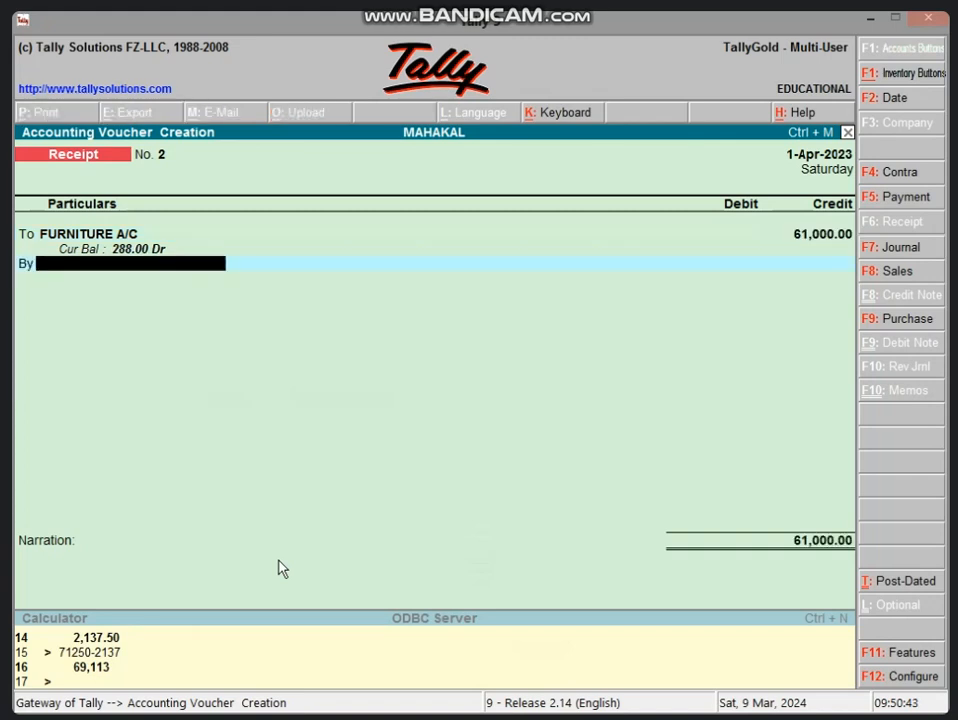
Debit Cash with 61,000.00, save the receipt voucher without a narration and begin quitting voucher entry.
text(CAS)
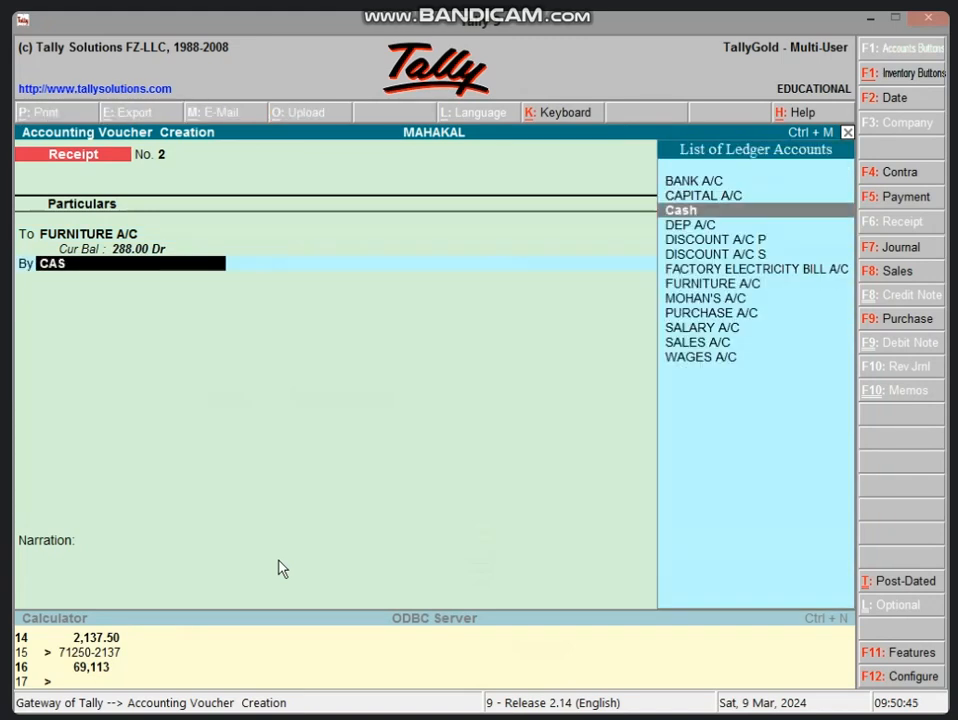
key(Return)
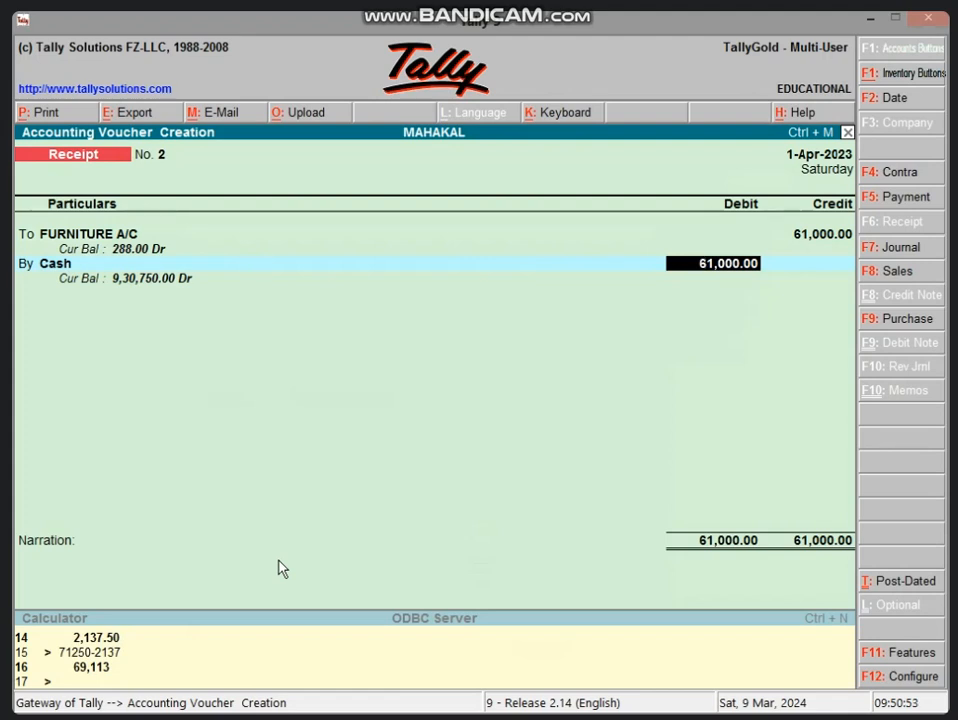
key(Return)
key(Return)
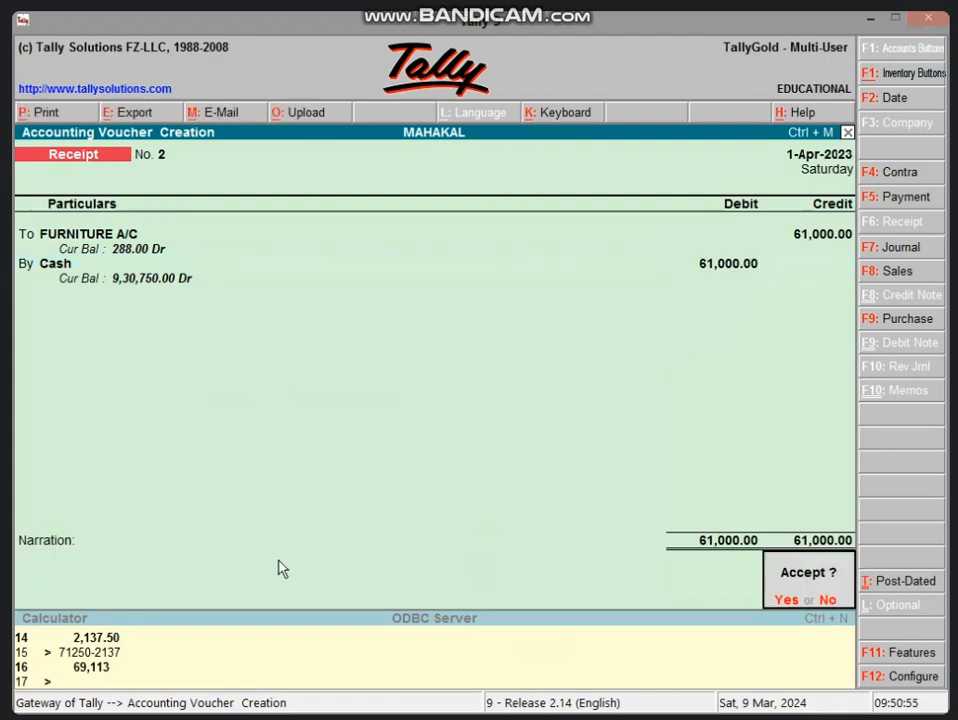
key(Return)
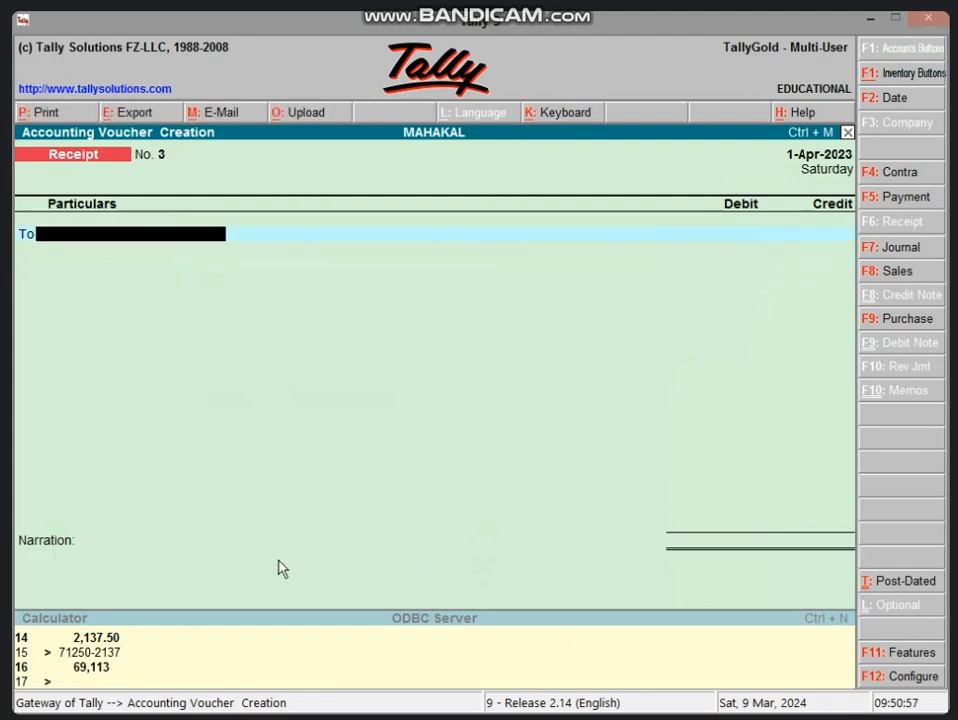
key(Escape)
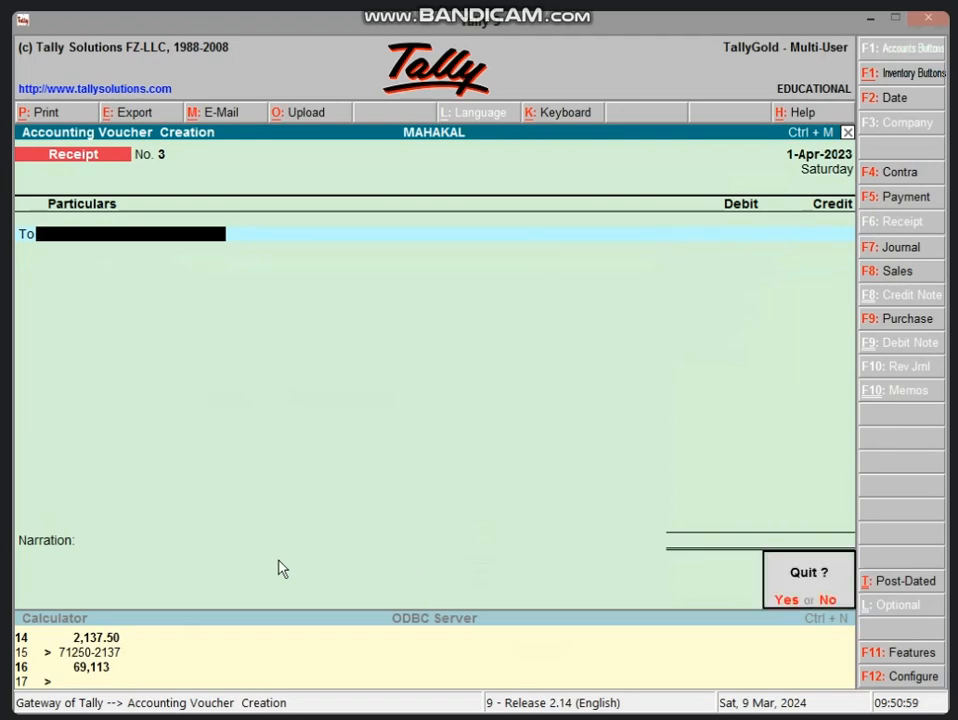